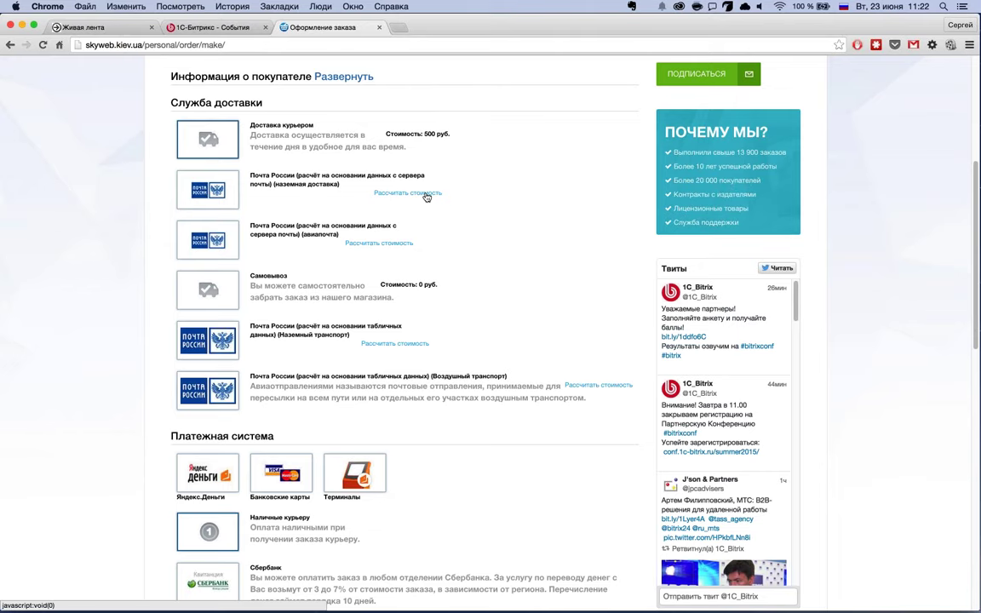
# Calculate the Почта России shipping costs for server-based ground delivery, server-based airmail and table-based Наземный транспорт.
pyautogui.click(425, 194)
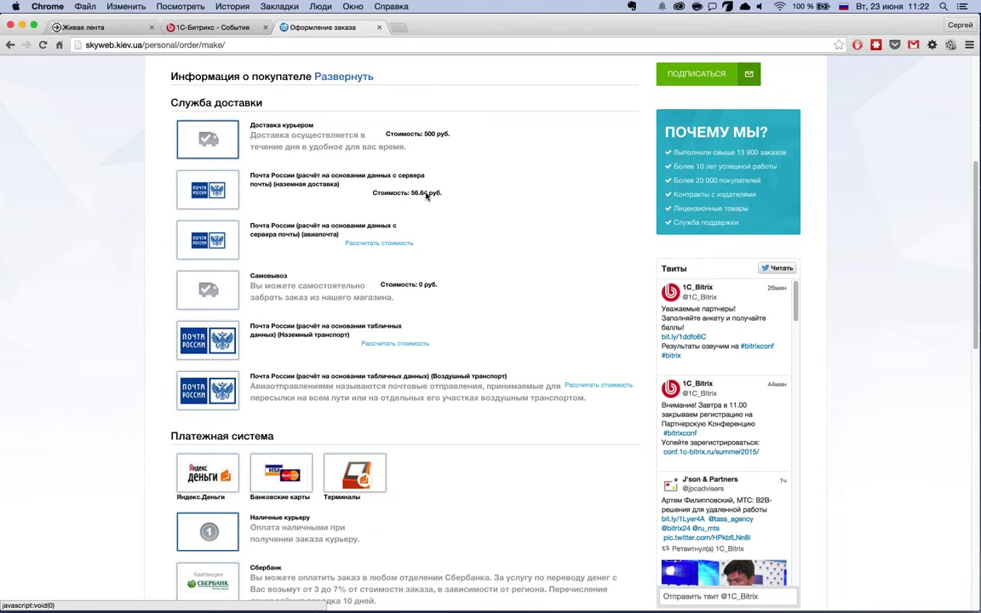
pyautogui.click(384, 245)
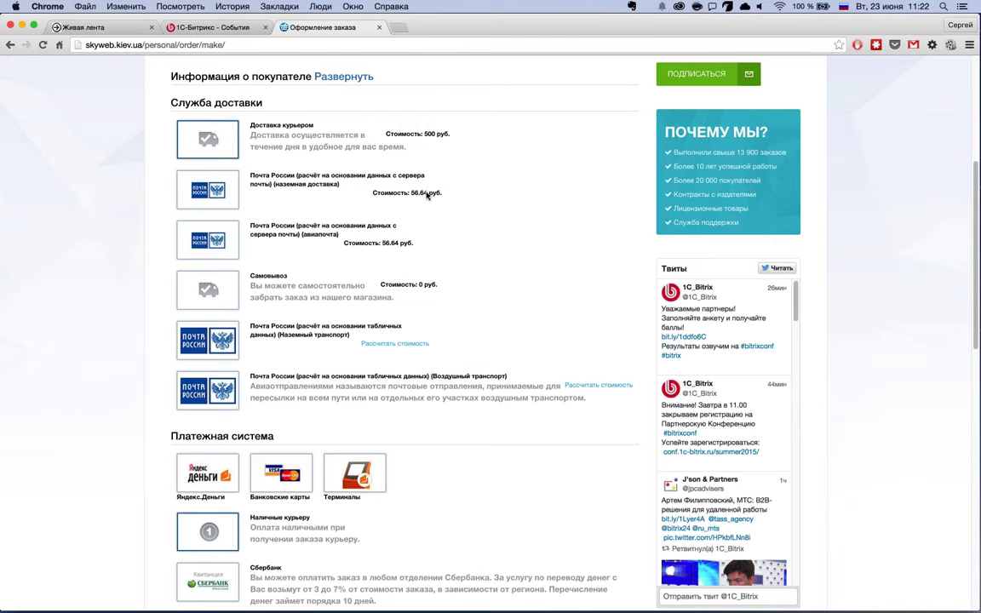
pyautogui.click(388, 343)
pyautogui.scroll(-1, 901, 256)
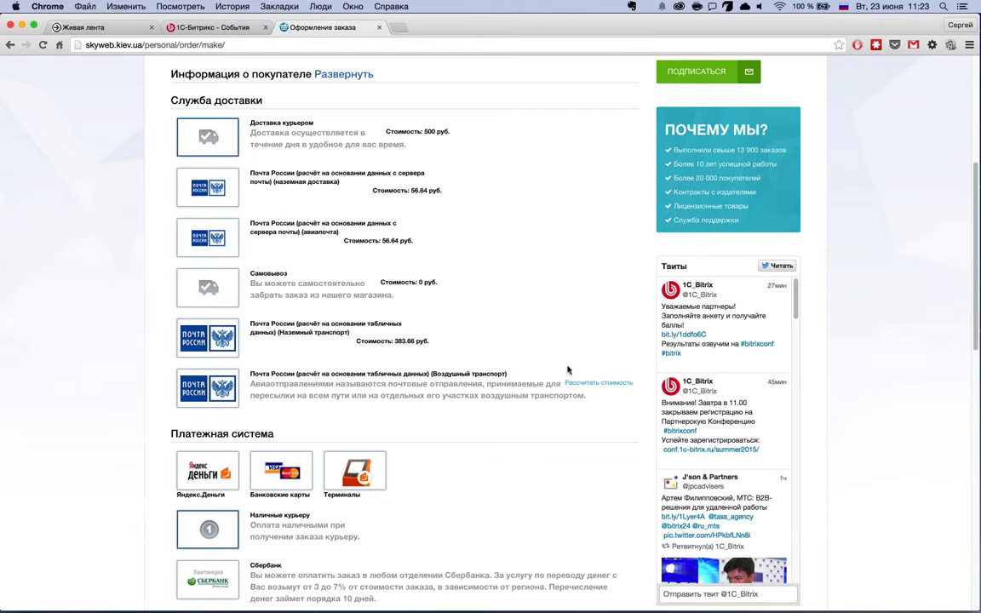
pyautogui.scroll(-1, 566, 371)
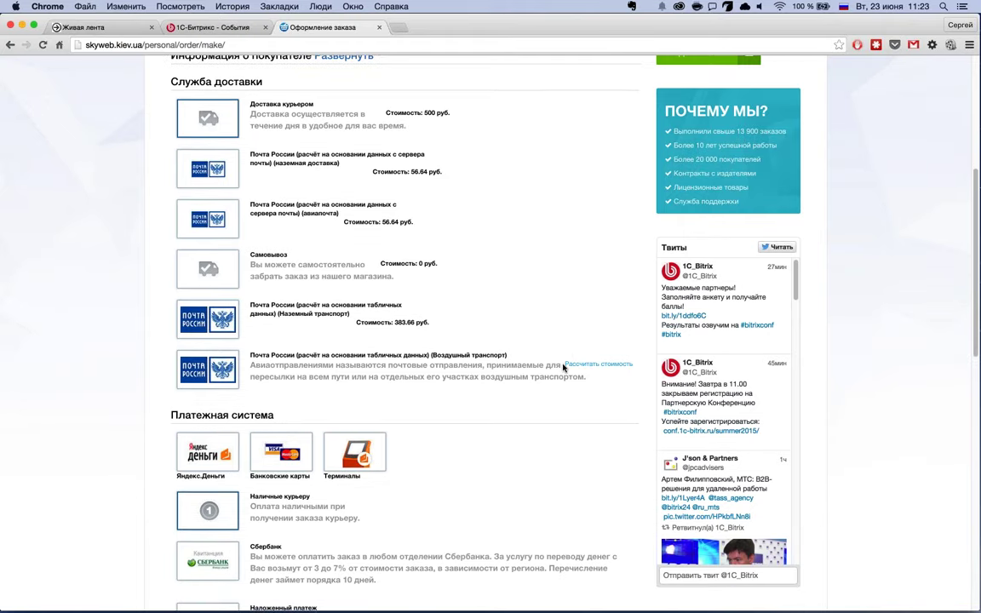
pyautogui.scroll(1, 558, 369)
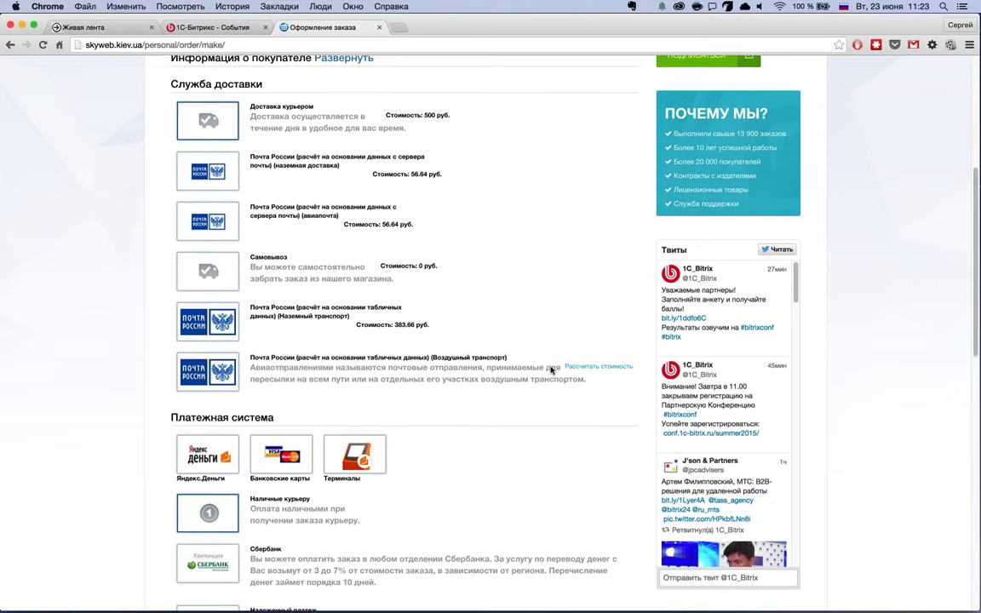
# Try Банковские карты as the payment system with Самовывоз delivery, and switch the delivery to server-based Почта России авиапочта.
pyautogui.scroll(-10, 552, 369)
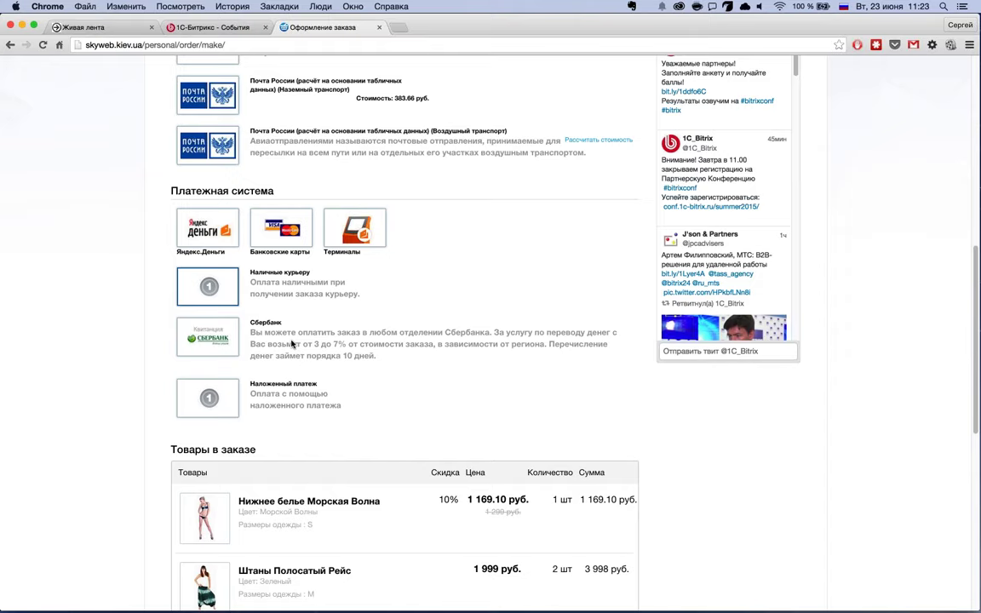
pyautogui.scroll(6, 512, 363)
pyautogui.scroll(1, 512, 364)
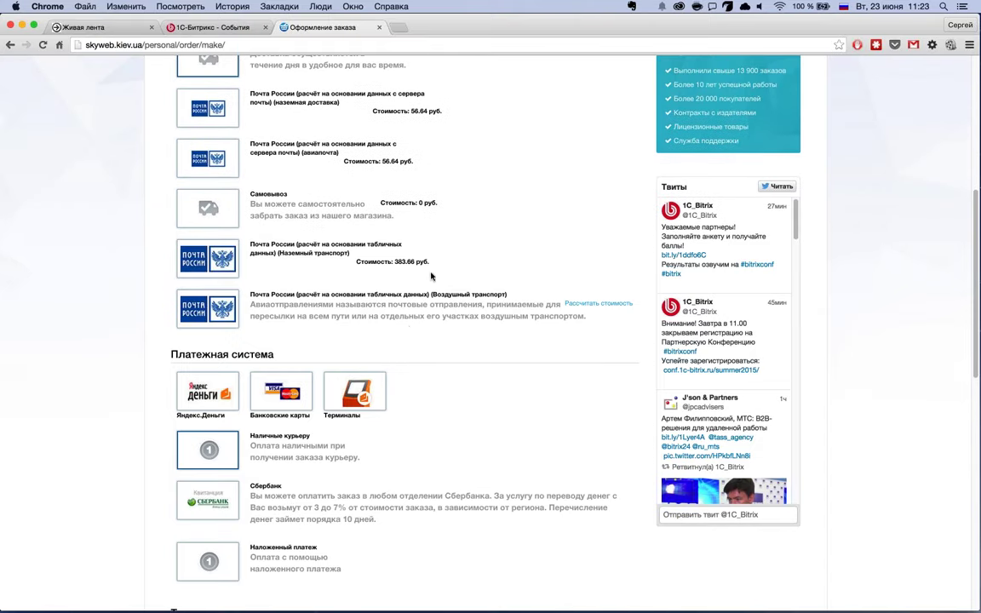
pyautogui.scroll(1, 405, 327)
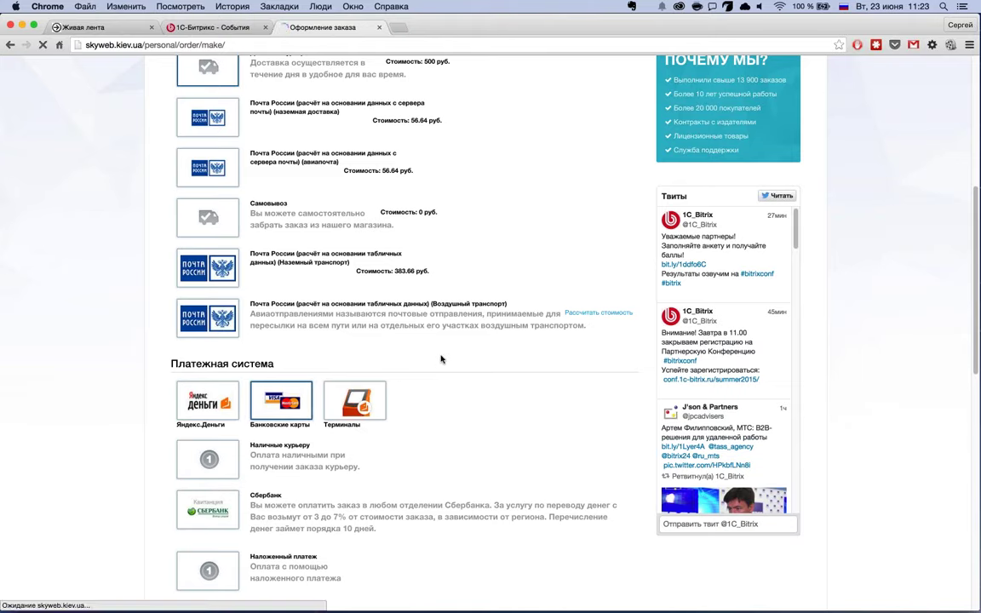
pyautogui.scroll(1, 454, 355)
pyautogui.click(232, 230)
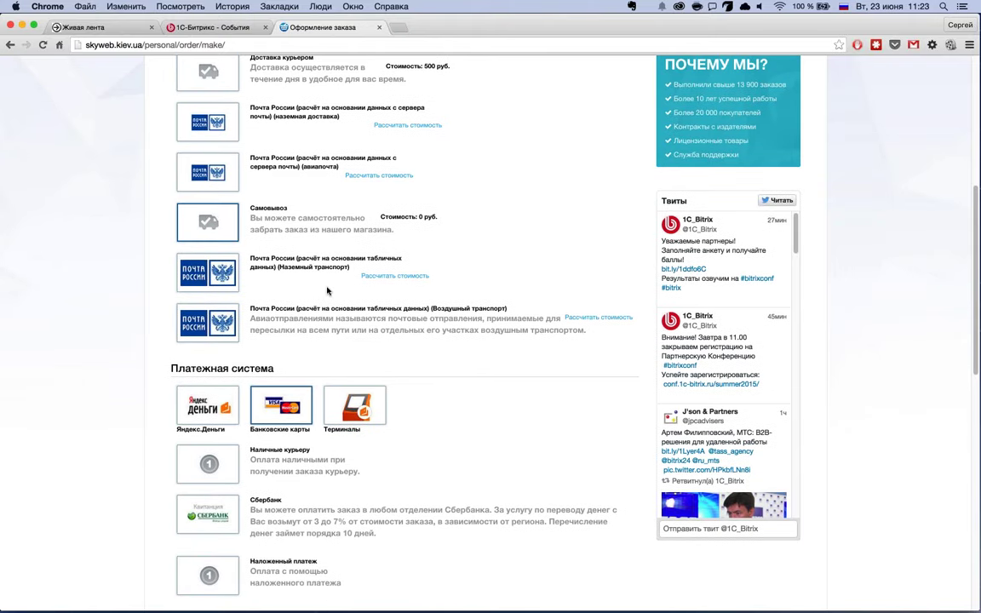
pyautogui.scroll(-5, 283, 361)
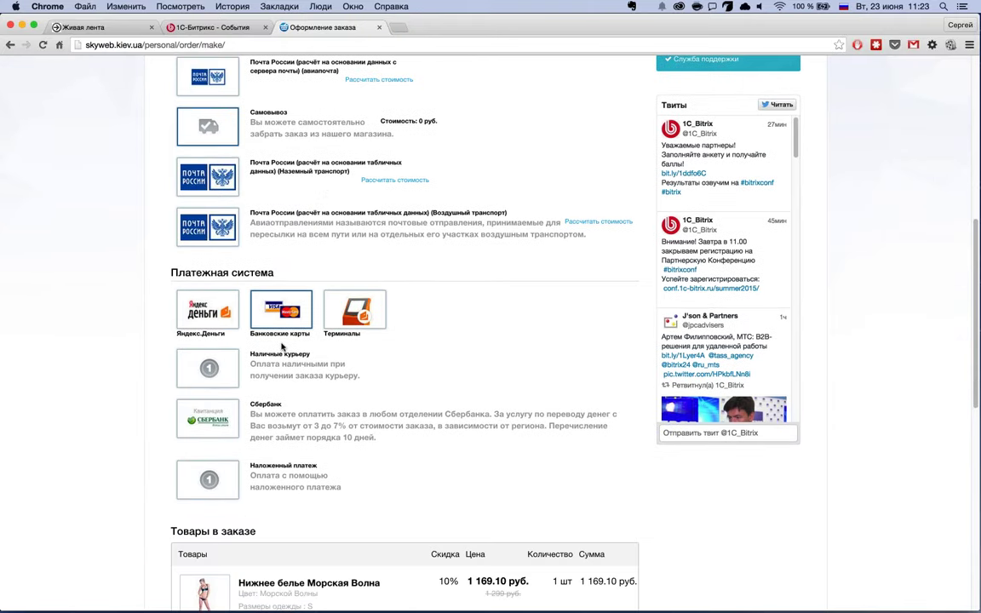
pyautogui.scroll(3, 282, 332)
pyautogui.click(192, 140)
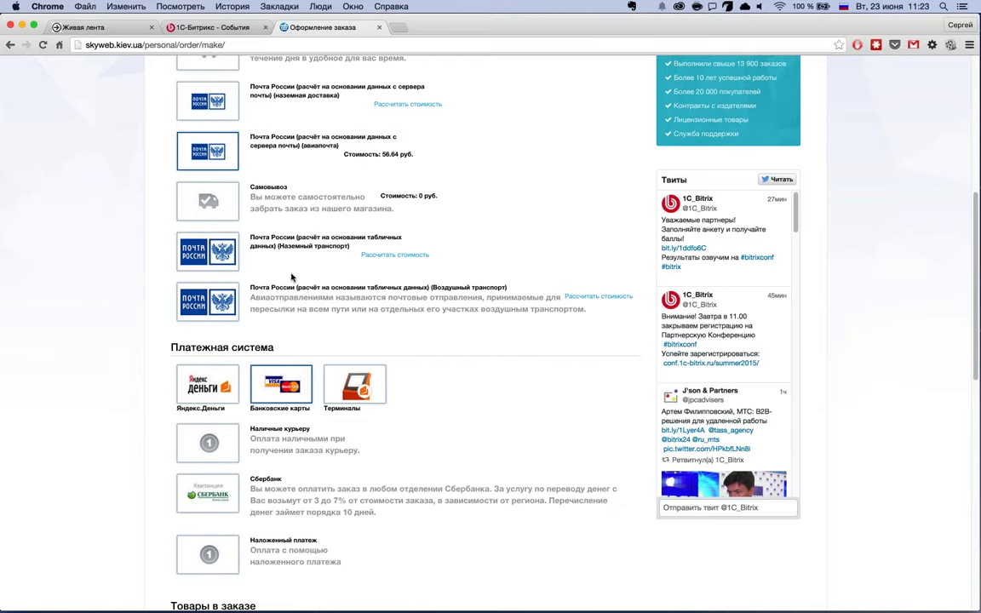
# Set the delivery to Доставка курьером, try Терминалы as the payment system, and choose Наличные курьеру instead.
pyautogui.scroll(2, 265, 251)
pyautogui.scroll(-3, 250, 241)
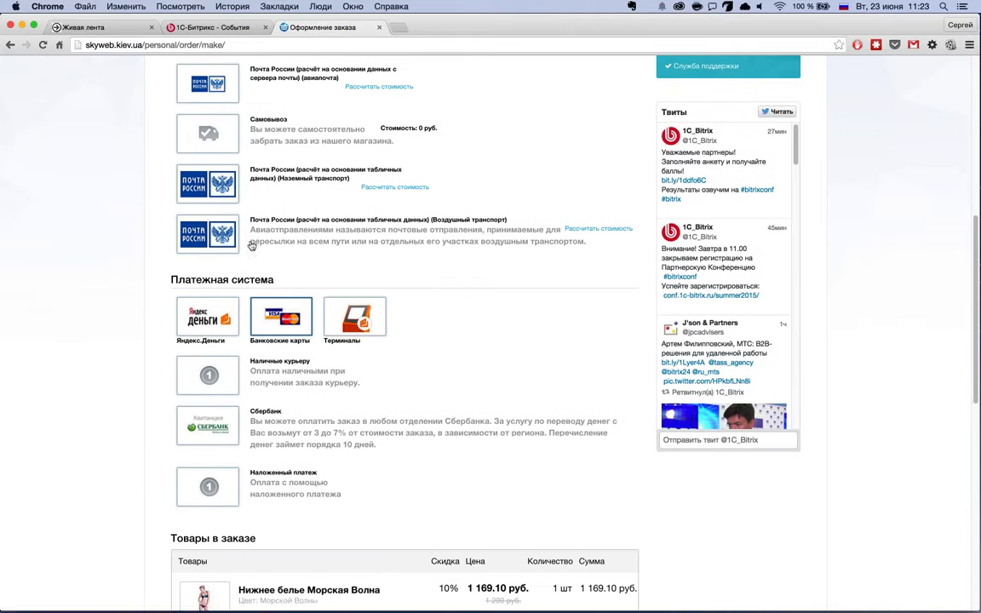
pyautogui.click(338, 341)
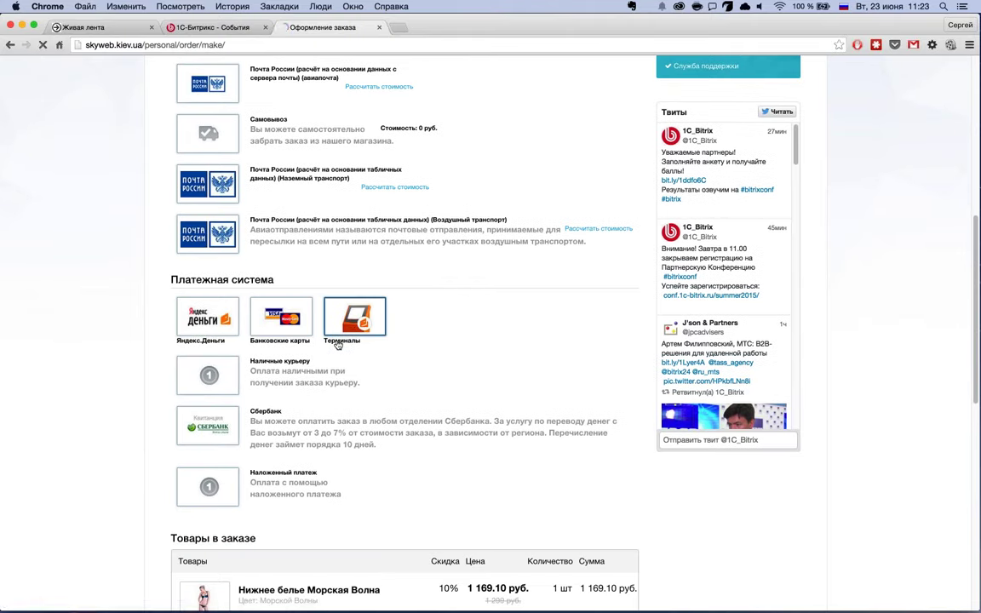
pyautogui.scroll(2, 351, 321)
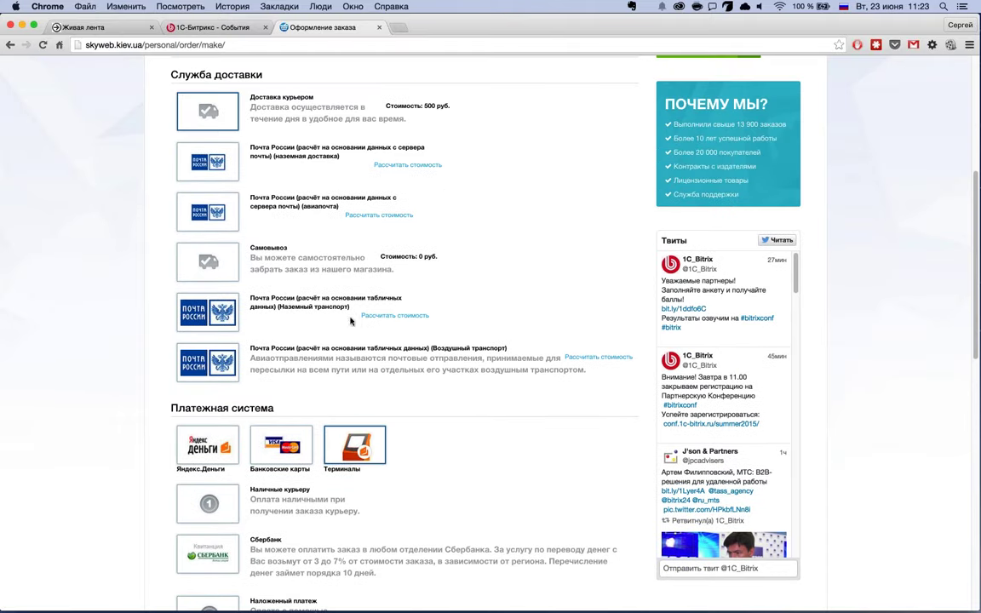
pyautogui.scroll(-5, 288, 298)
pyautogui.click(213, 243)
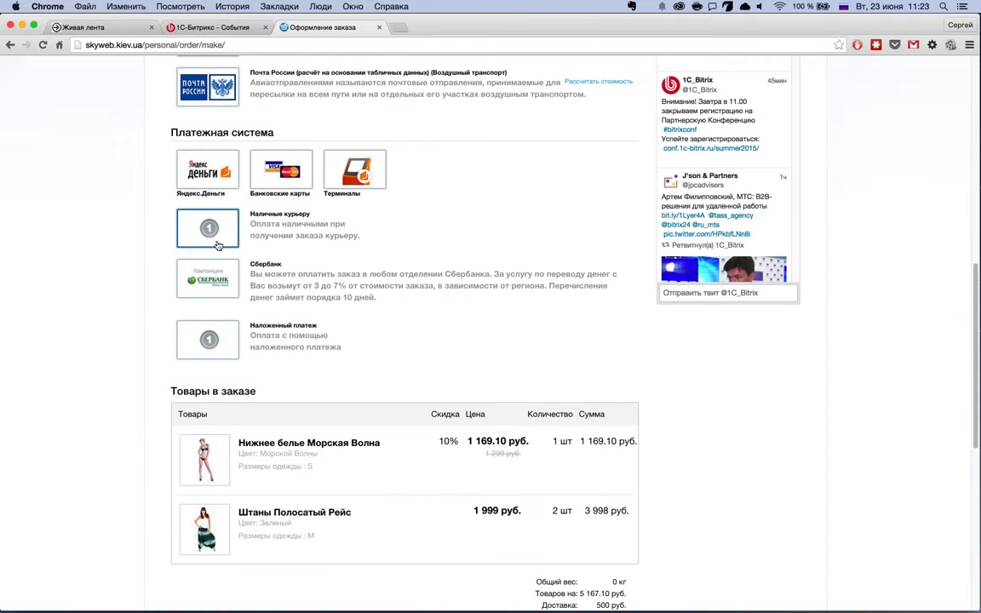
# Review the delivery and payment choices, the ordered items and the totals, and place the order.
pyautogui.scroll(6, 372, 281)
pyautogui.scroll(-3, 372, 274)
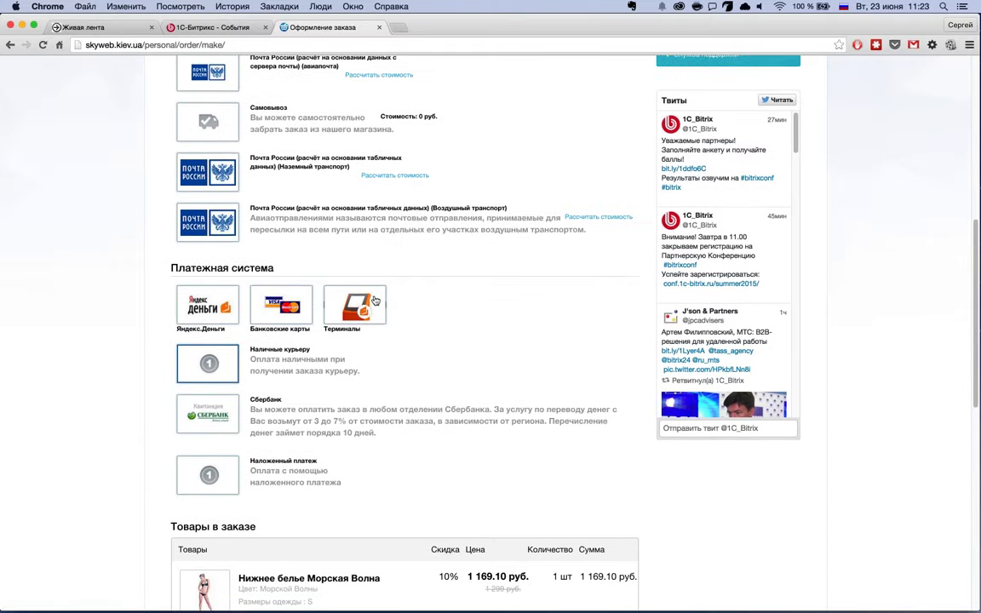
pyautogui.scroll(-2, 366, 301)
pyautogui.scroll(-2, 366, 301)
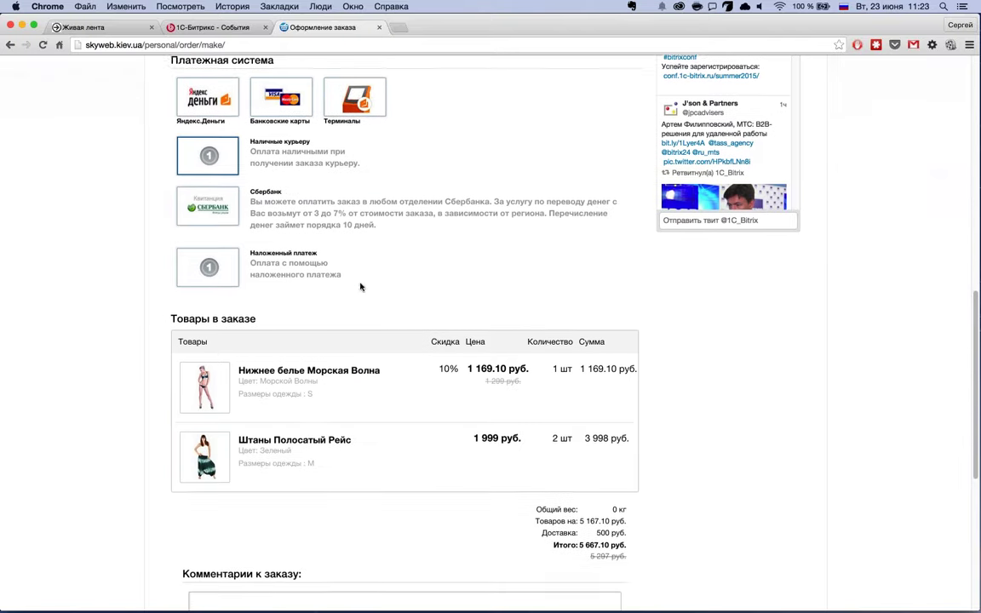
pyautogui.scroll(-2, 360, 287)
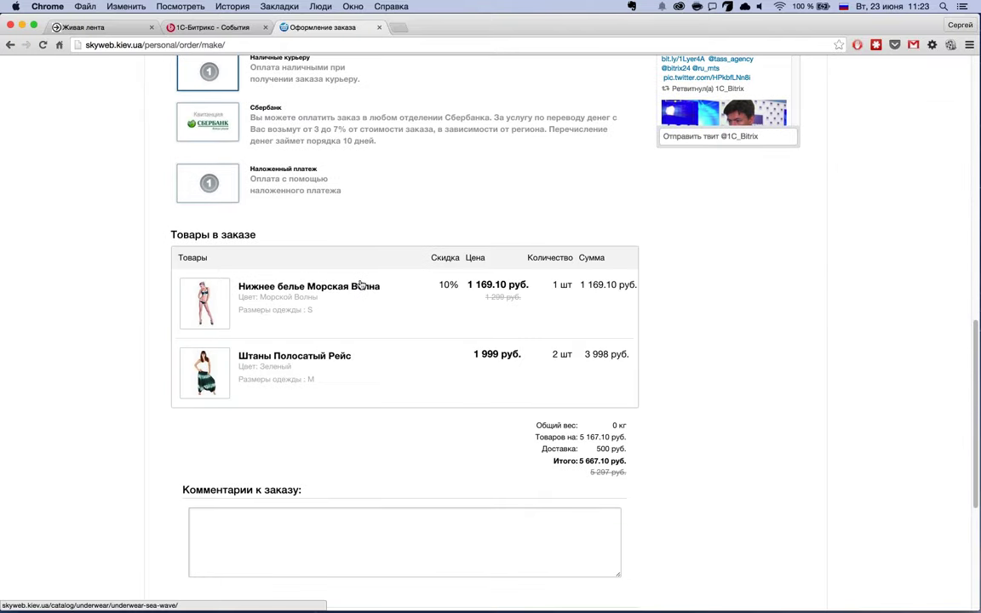
pyautogui.scroll(-1, 519, 342)
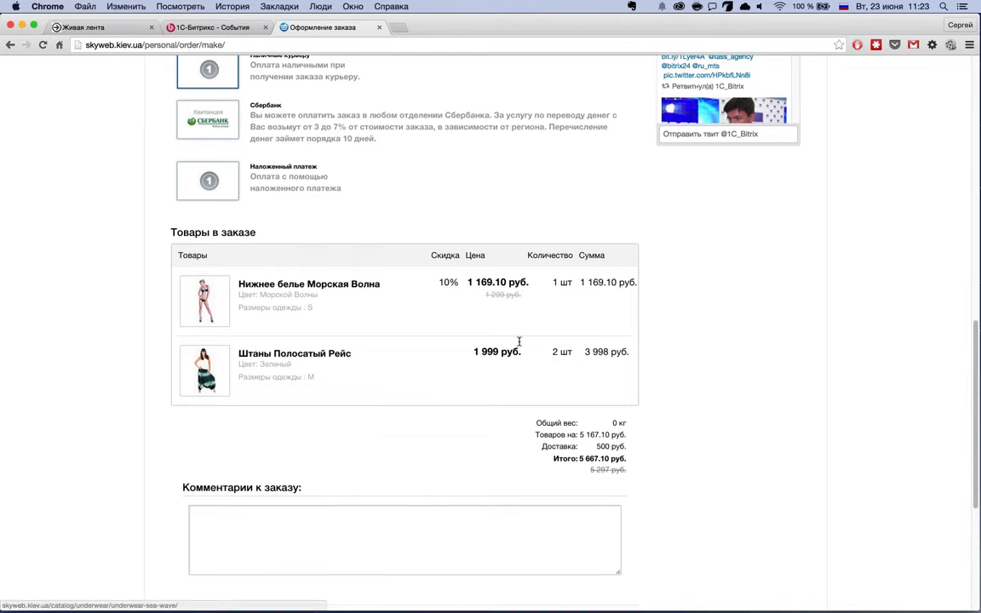
pyautogui.scroll(-5, 518, 341)
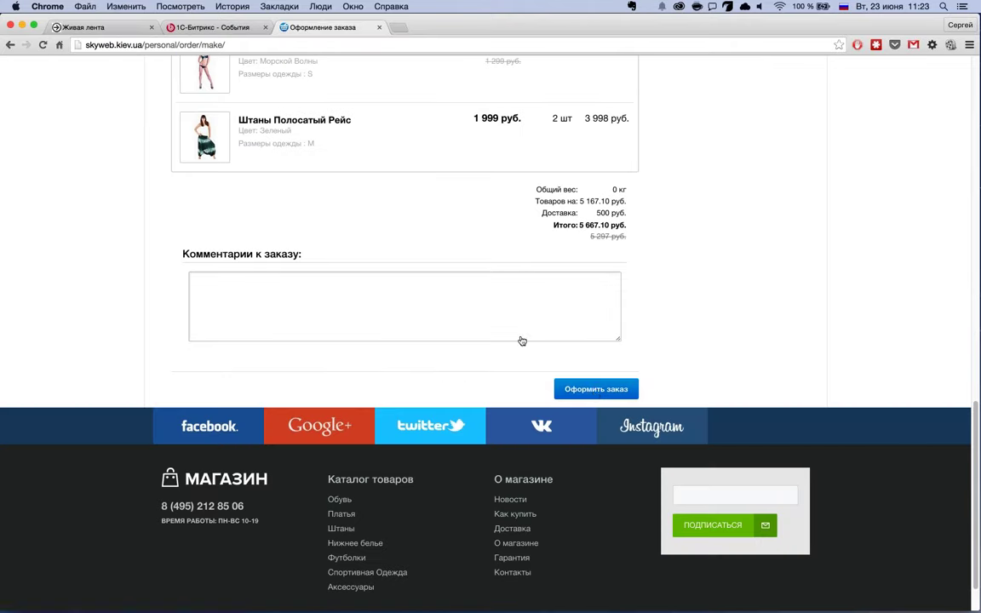
pyautogui.click(595, 388)
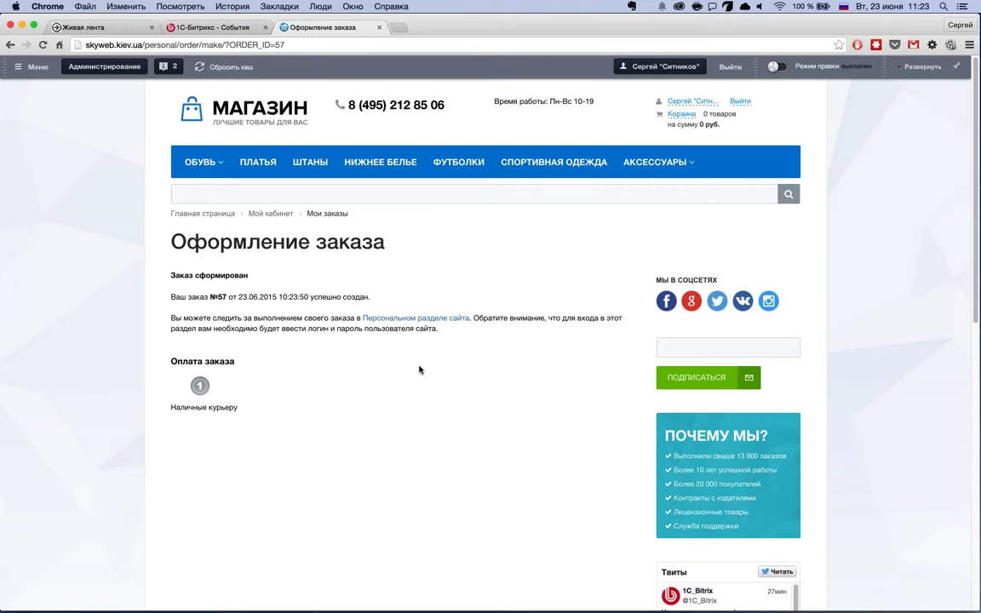
# Open the personal section from the order confirmation and review the new order's payment, delivery, contents and status.
pyautogui.click(453, 325)
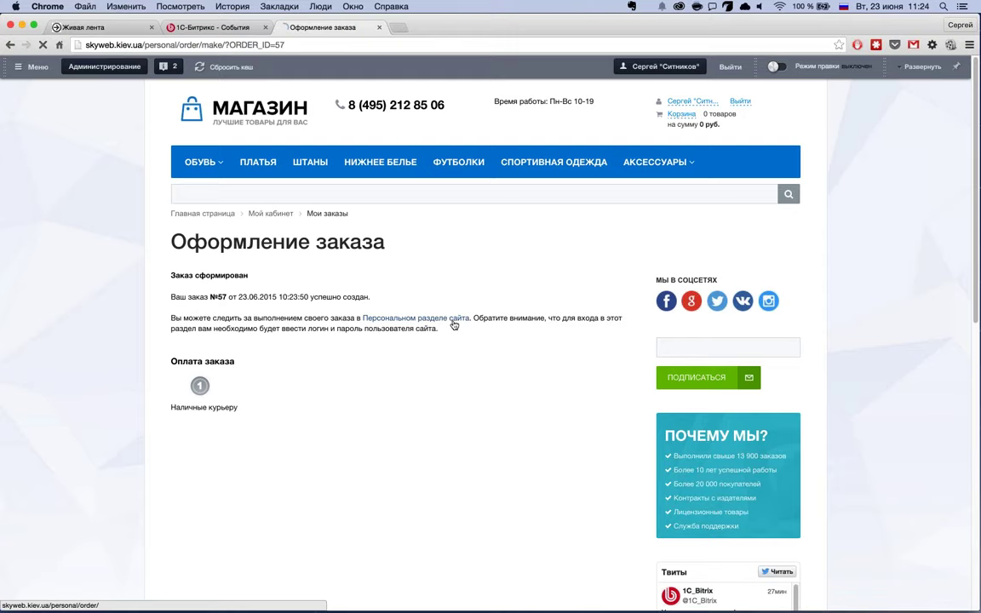
pyautogui.scroll(-8, 455, 322)
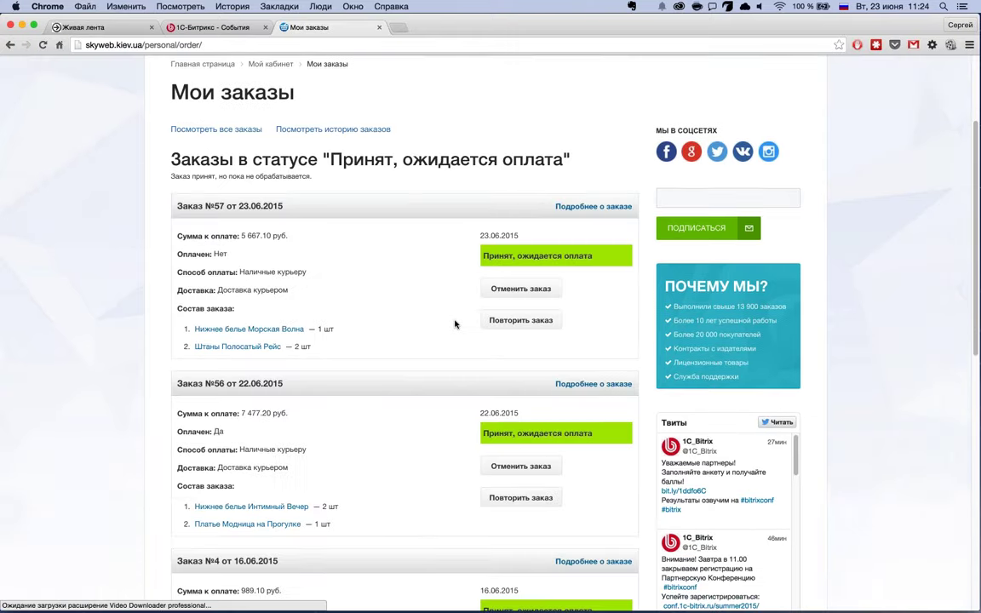
pyautogui.scroll(5, 460, 298)
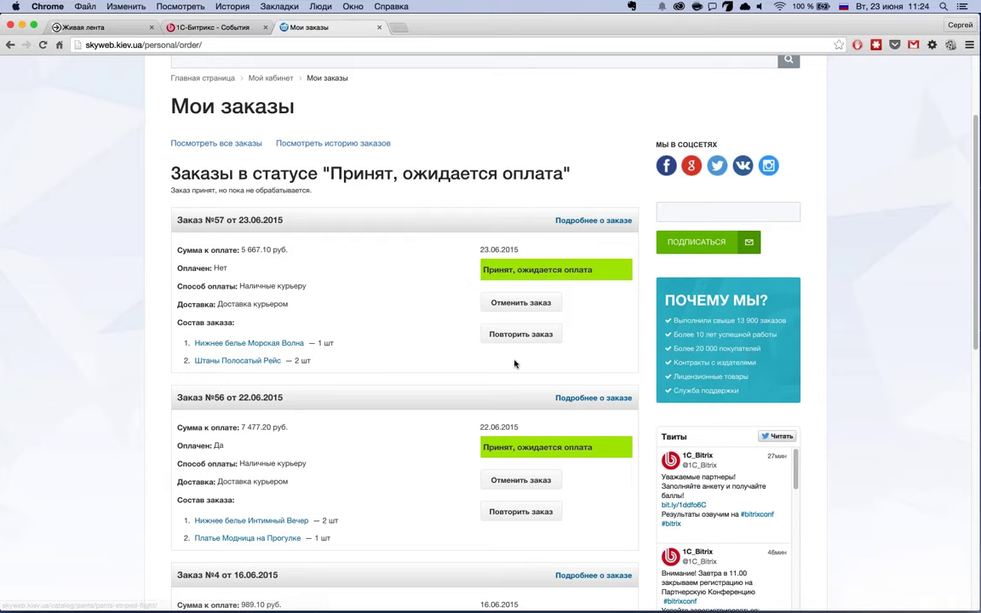
pyautogui.scroll(-5, 502, 323)
pyautogui.scroll(8, 515, 363)
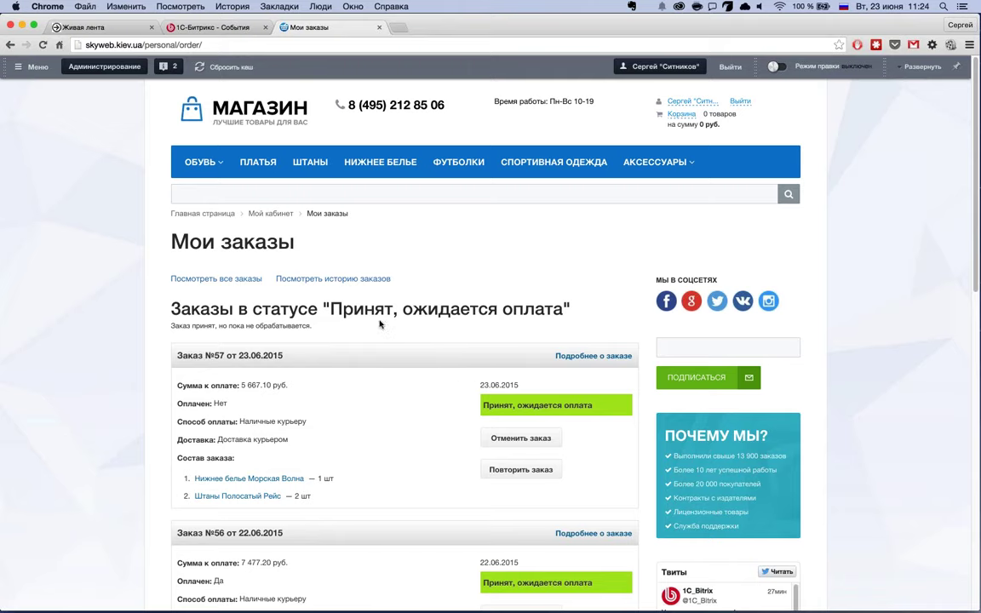
# Return to the shop's home page and open the site administration in a new browser tab.
pyautogui.click(259, 111)
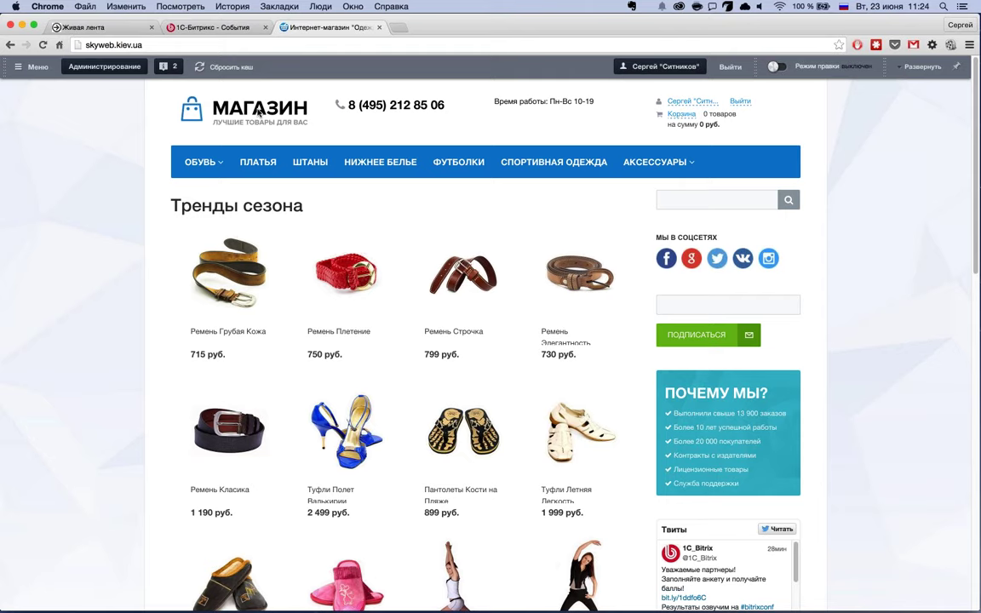
pyautogui.keyDown('super'); pyautogui.click(212, 73); pyautogui.keyUp('super')
pyautogui.click(485, 31)
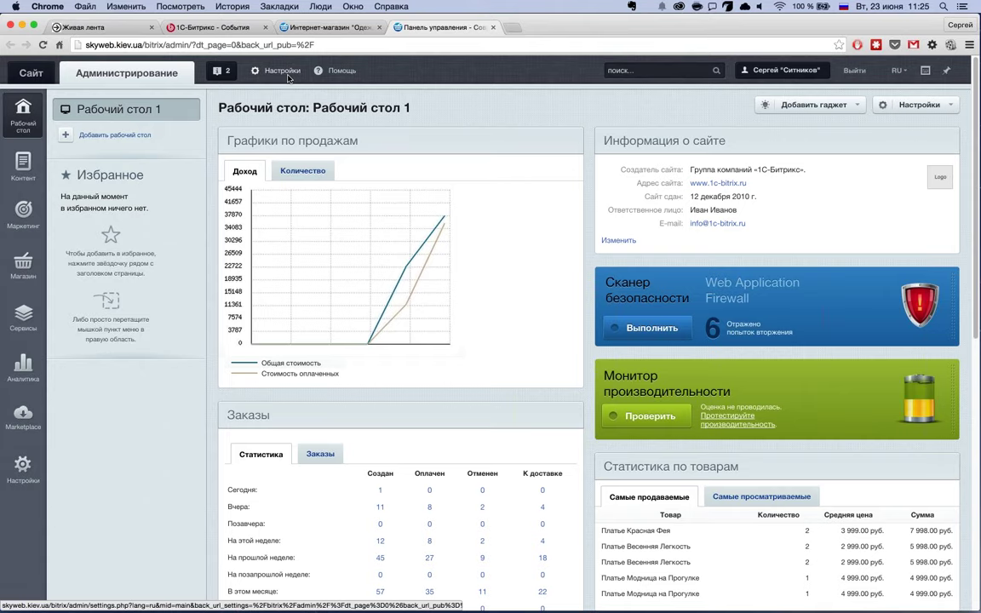
# Open the Пульс конверсии report in the Маркетинг section and examine the site's conversion indicator and its explanation.
pyautogui.click(23, 213)
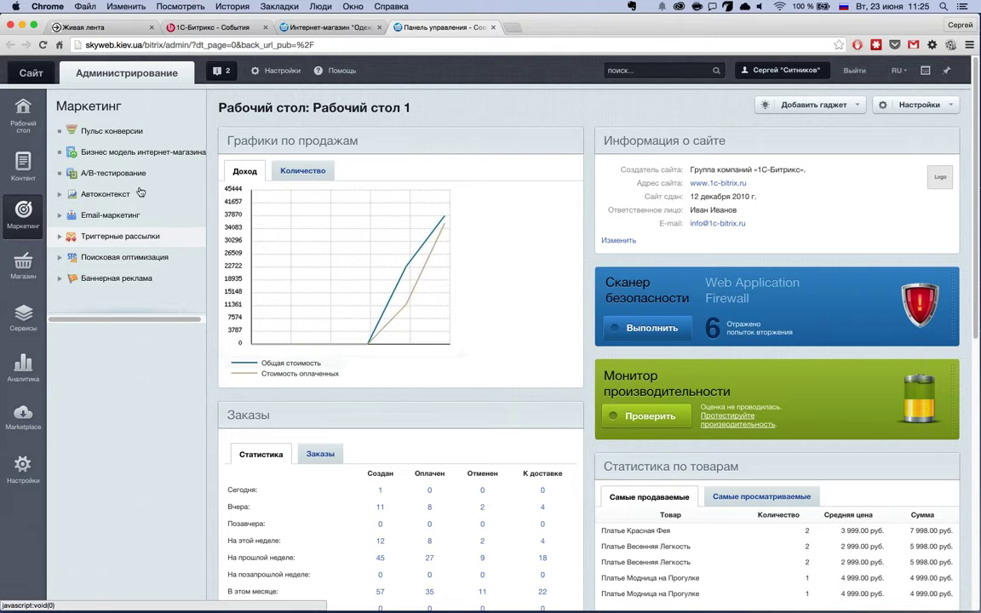
pyautogui.click(119, 134)
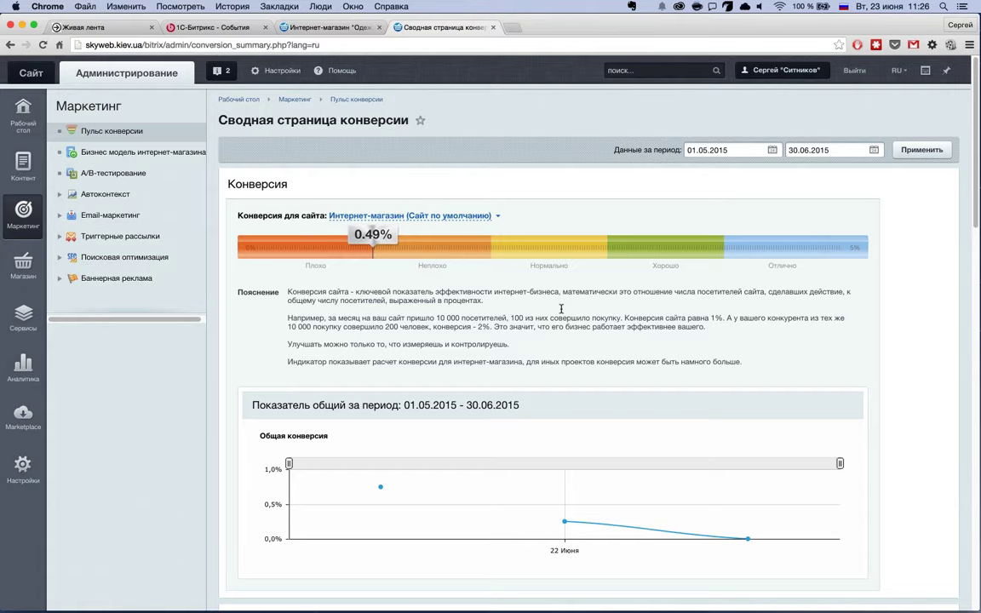
pyautogui.scroll(-3, 561, 309)
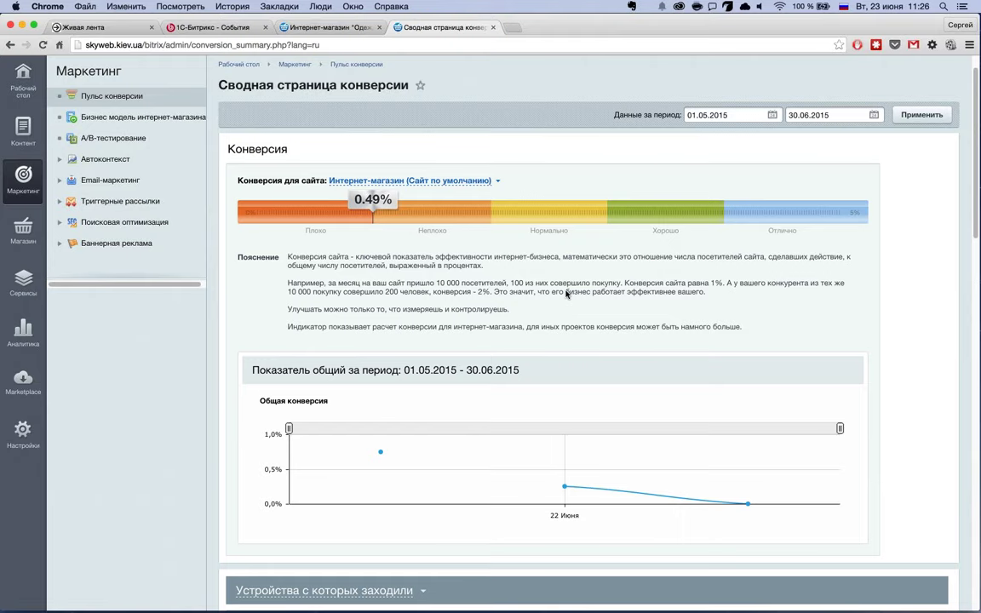
pyautogui.scroll(-1, 568, 294)
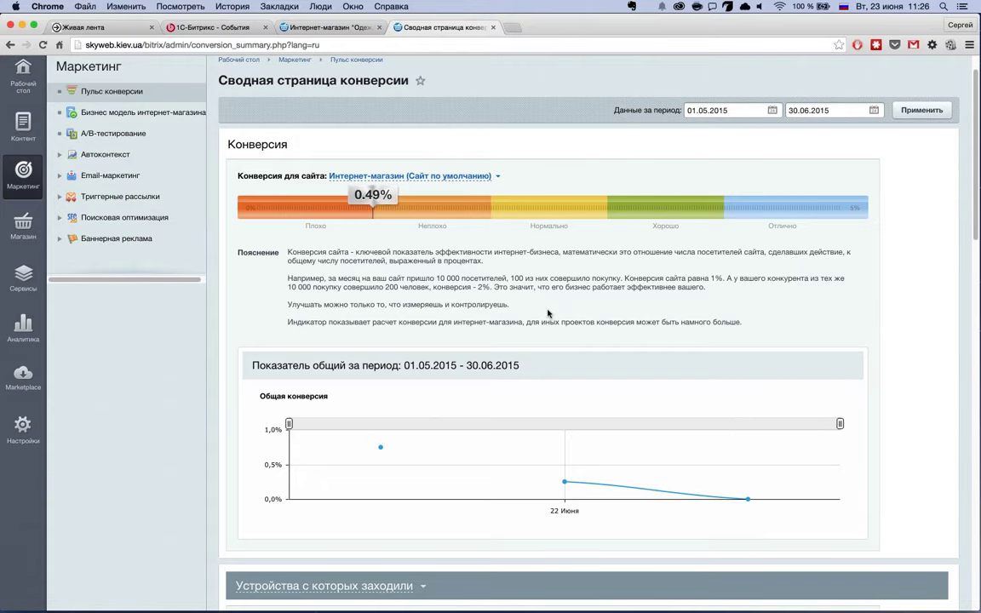
pyautogui.scroll(2, 544, 312)
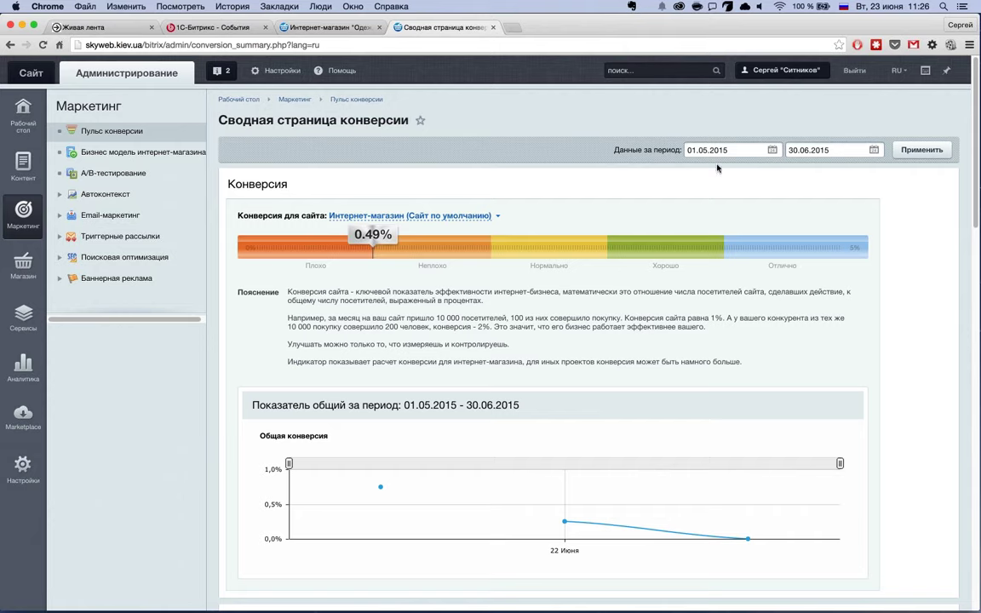
# Check the conversion report's period dates and examine the general conversion chart for that period.
pyautogui.moveTo(745, 154); pyautogui.dragTo(684, 151)
pyautogui.press('Tab')
pyautogui.click(794, 196)
pyautogui.scroll(-1, 912, 261)
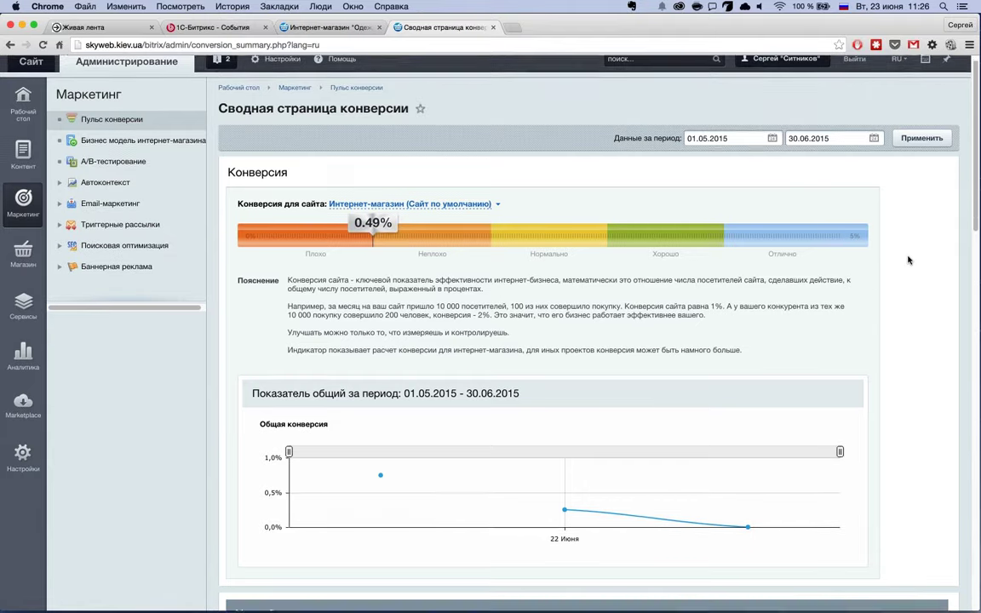
pyautogui.scroll(-3, 909, 260)
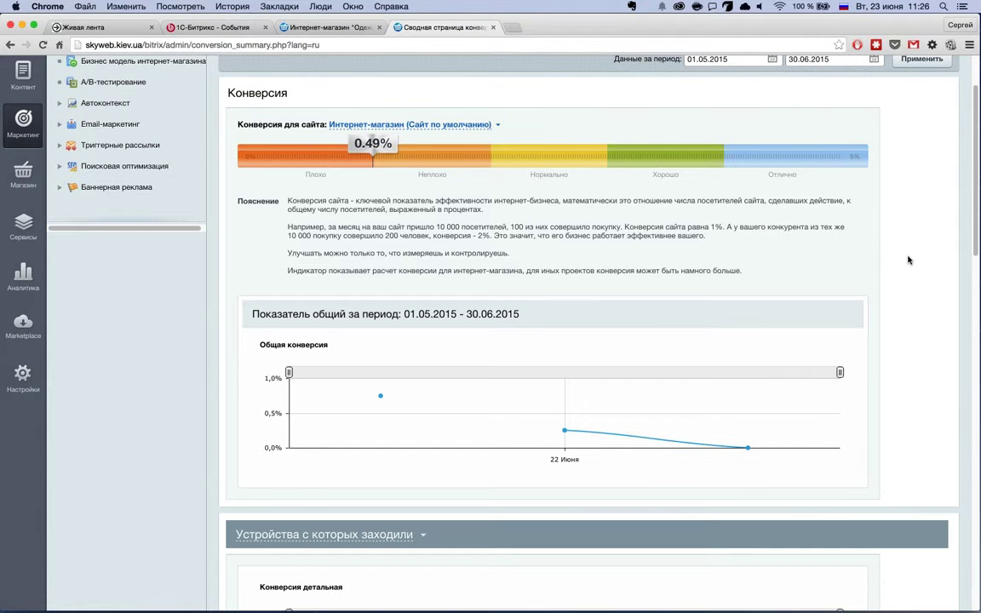
pyautogui.scroll(-2, 909, 260)
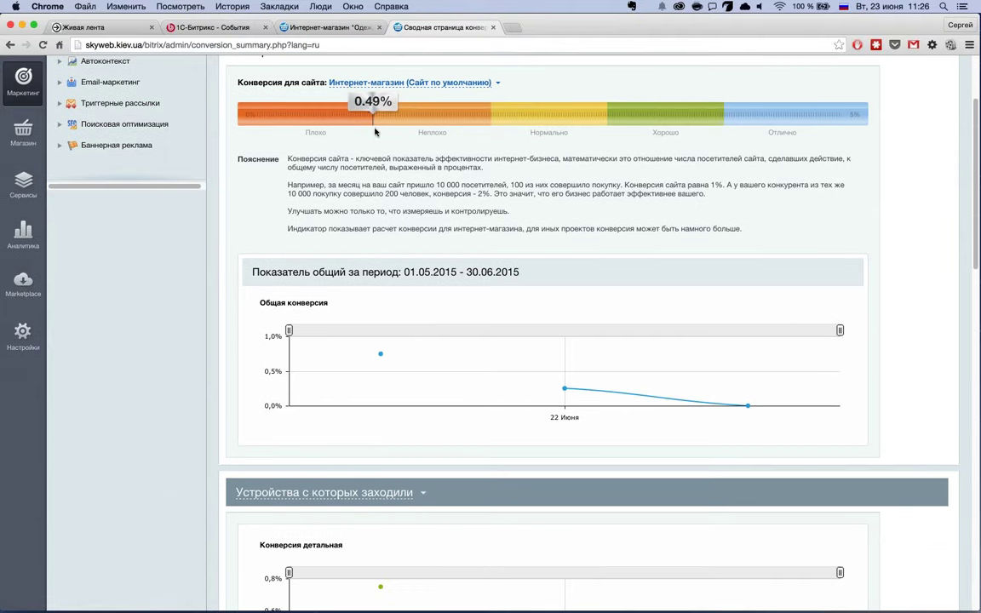
# Review the site's conversion indicator and its explanation, and inspect the individual dates on the Общая конверсия chart.
pyautogui.scroll(1, 375, 127)
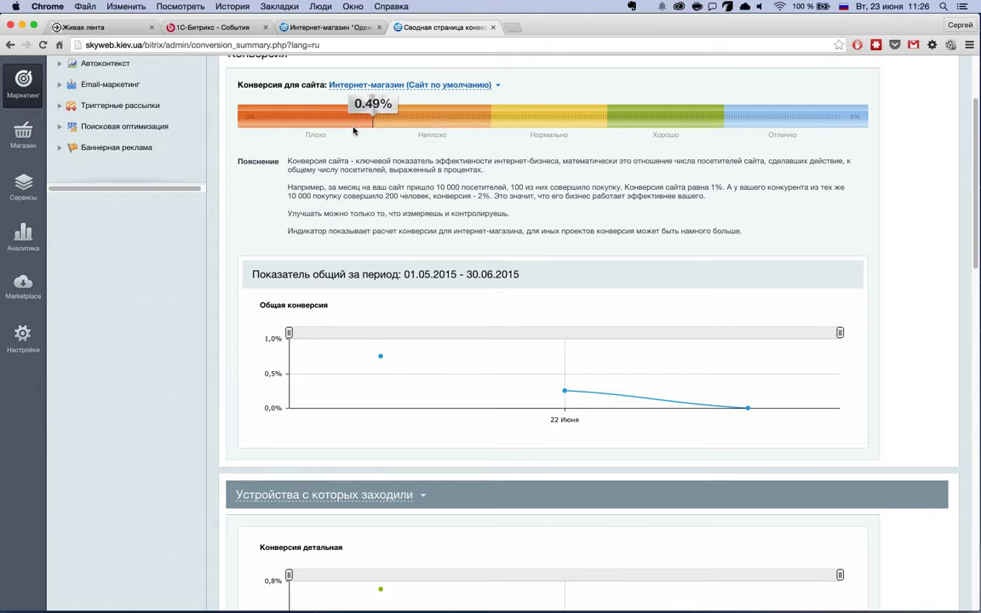
pyautogui.scroll(-1, 377, 166)
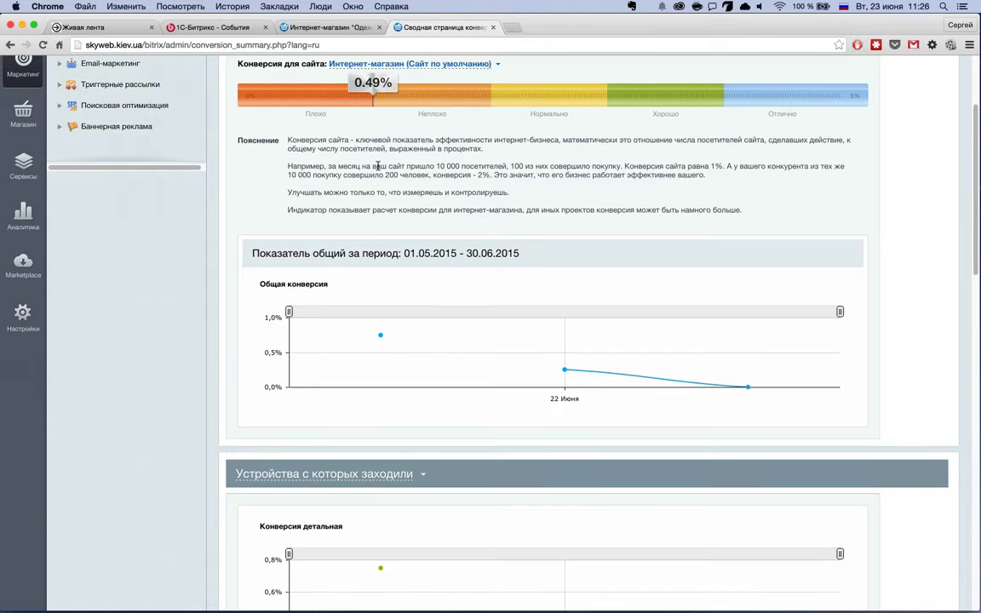
pyautogui.scroll(-1, 377, 166)
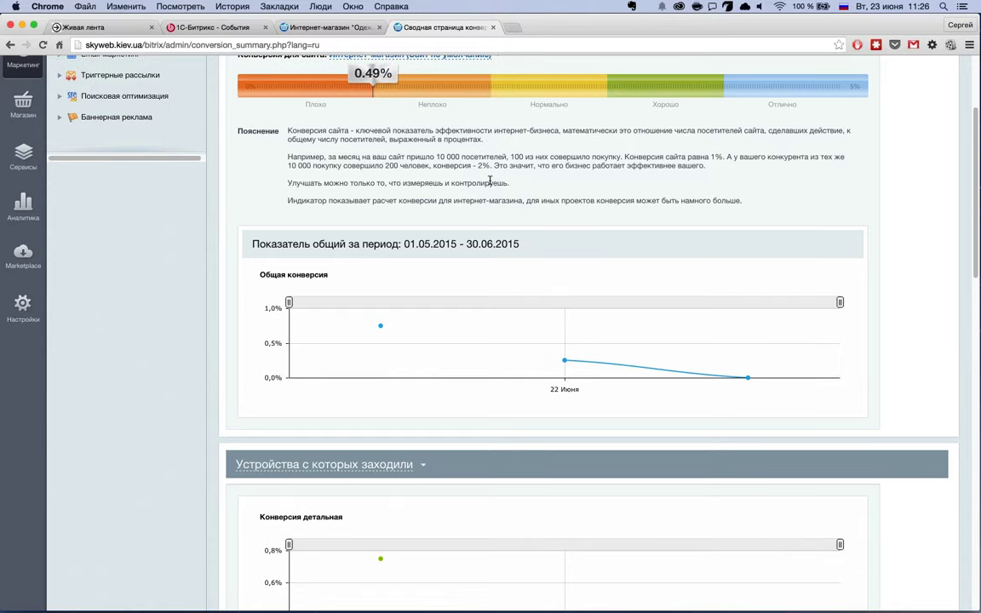
pyautogui.scroll(-1, 488, 184)
pyautogui.scroll(-4, 484, 181)
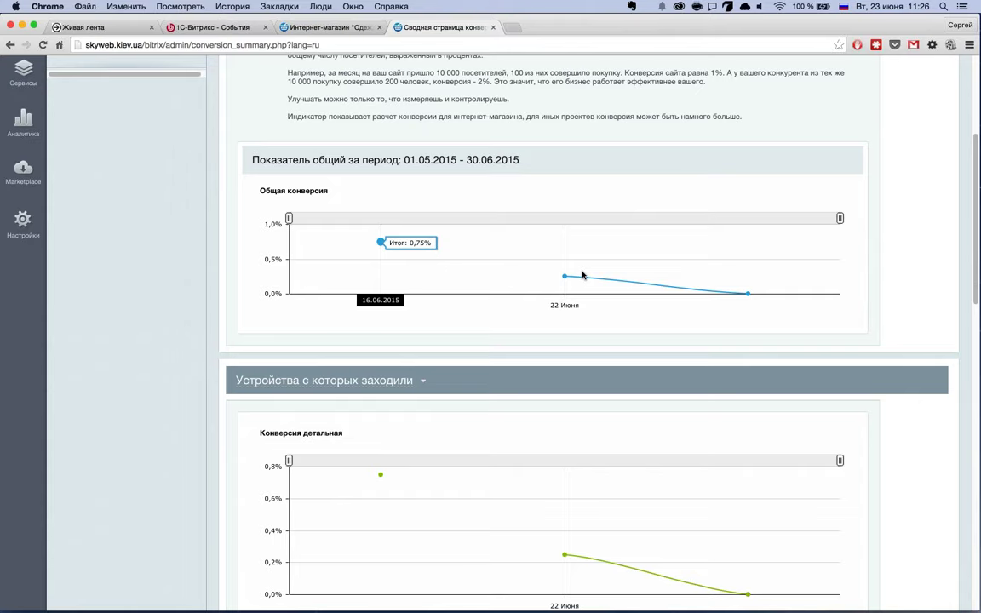
pyautogui.scroll(-1, 711, 286)
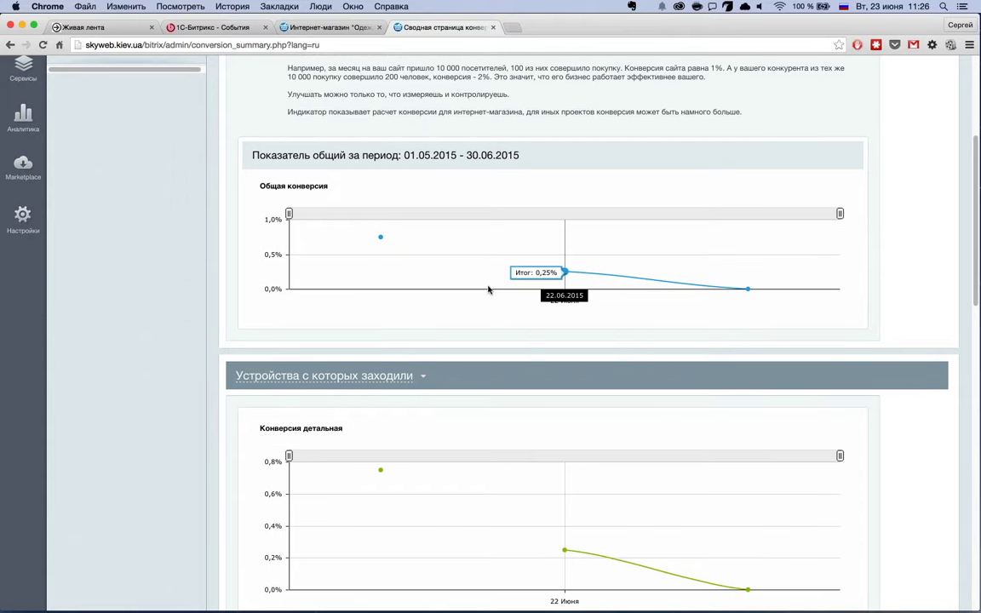
# Examine the Конверсия детальная chart and the totals block in the report by visitors' devices.
pyautogui.scroll(-3, 503, 286)
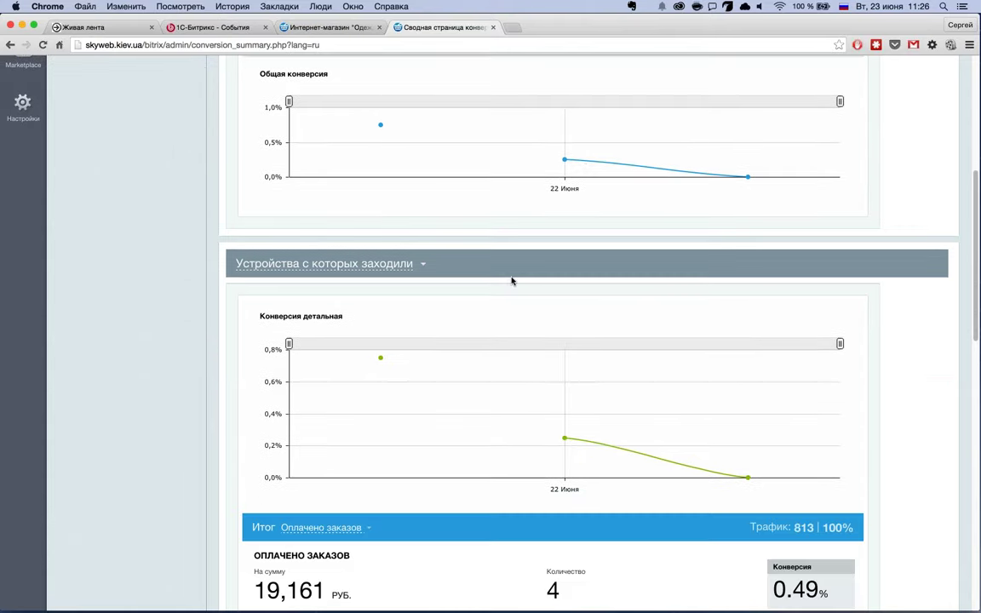
pyautogui.scroll(3, 512, 281)
pyautogui.scroll(-5, 512, 281)
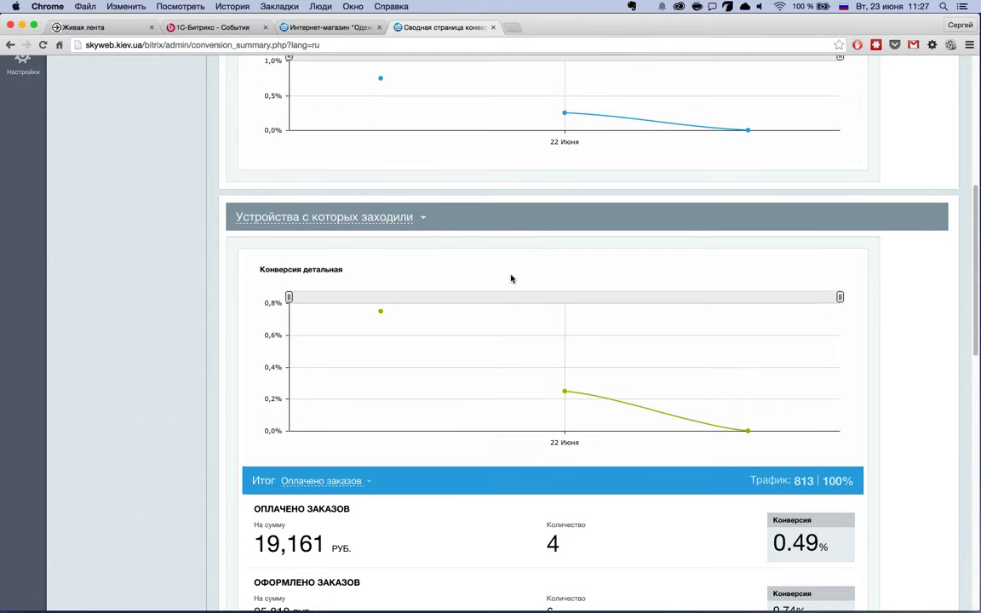
pyautogui.scroll(-2, 513, 281)
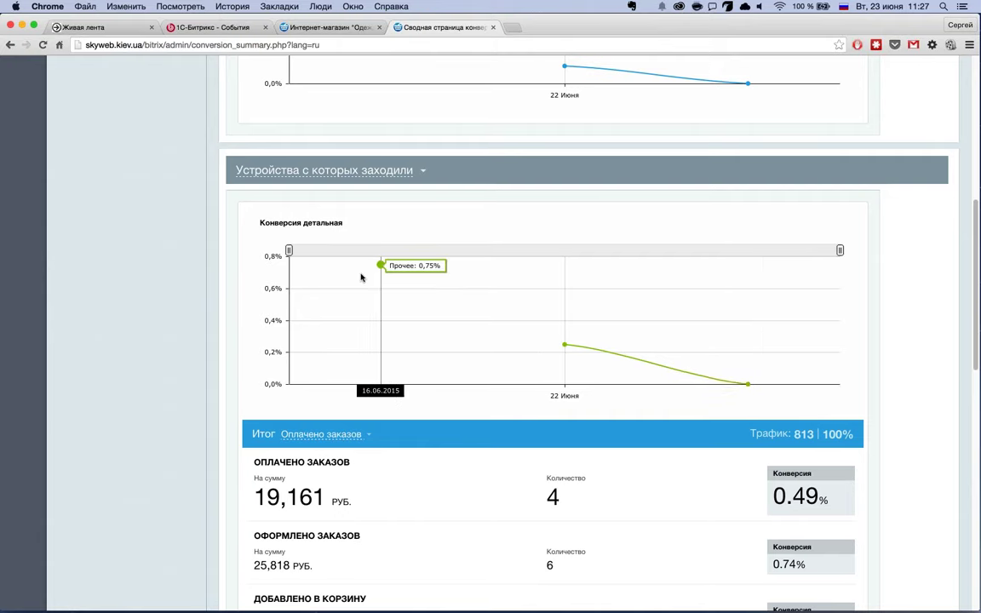
pyautogui.scroll(-4, 366, 274)
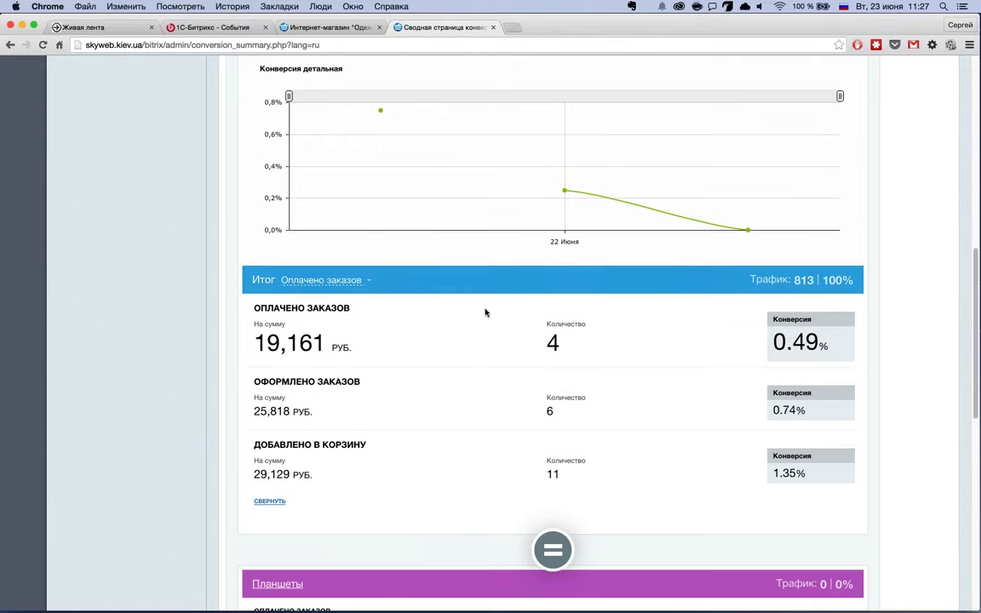
pyautogui.scroll(2, 489, 306)
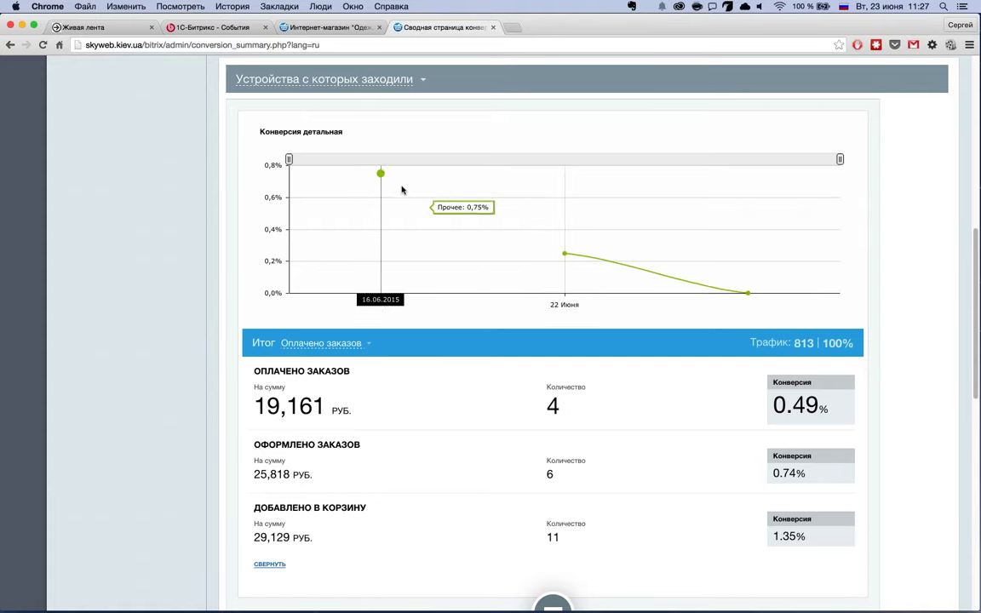
pyautogui.scroll(-2, 440, 247)
pyautogui.scroll(-2, 442, 247)
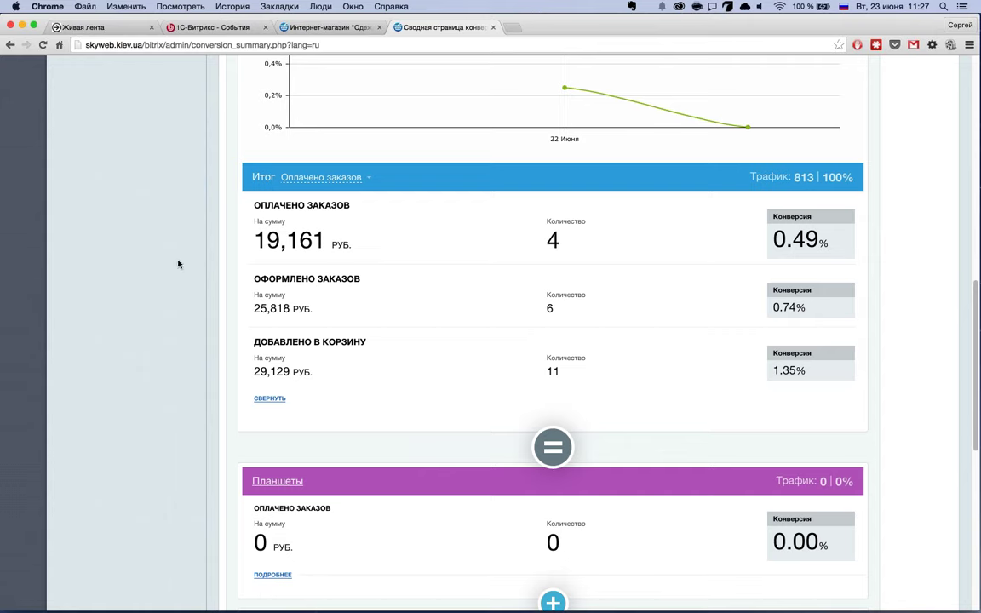
# Highlight the count, sum and conversion of the paid orders in the report's totals.
pyautogui.moveTo(536, 240); pyautogui.dragTo(254, 244)
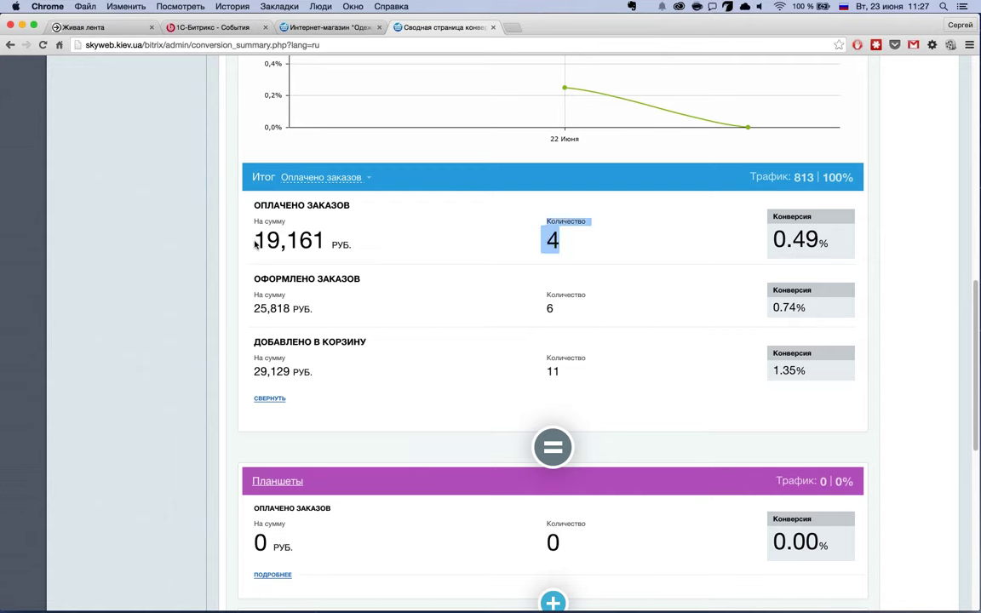
pyautogui.click(255, 243)
pyautogui.doubleClick(256, 241)
pyautogui.click(447, 217)
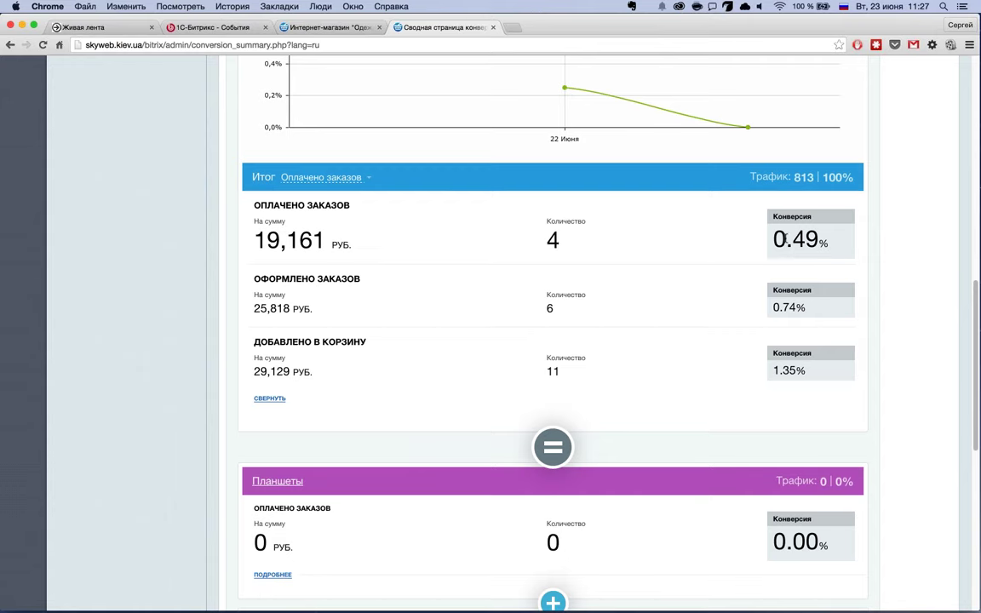
pyautogui.doubleClick(785, 240)
pyautogui.click(591, 283)
# Highlight the figures for placed orders and the number of products added to the cart in the report's totals.
pyautogui.moveTo(562, 312); pyautogui.dragTo(544, 313)
pyautogui.moveTo(254, 308); pyautogui.dragTo(340, 314)
pyautogui.moveTo(770, 307); pyautogui.dragTo(815, 307)
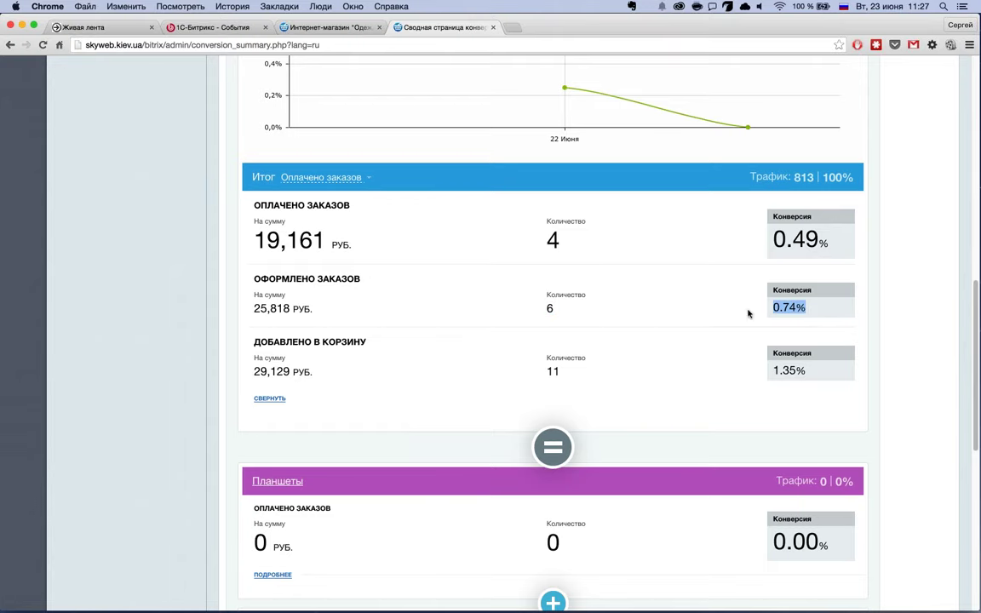
pyautogui.click(574, 314)
pyautogui.scroll(-1, 350, 357)
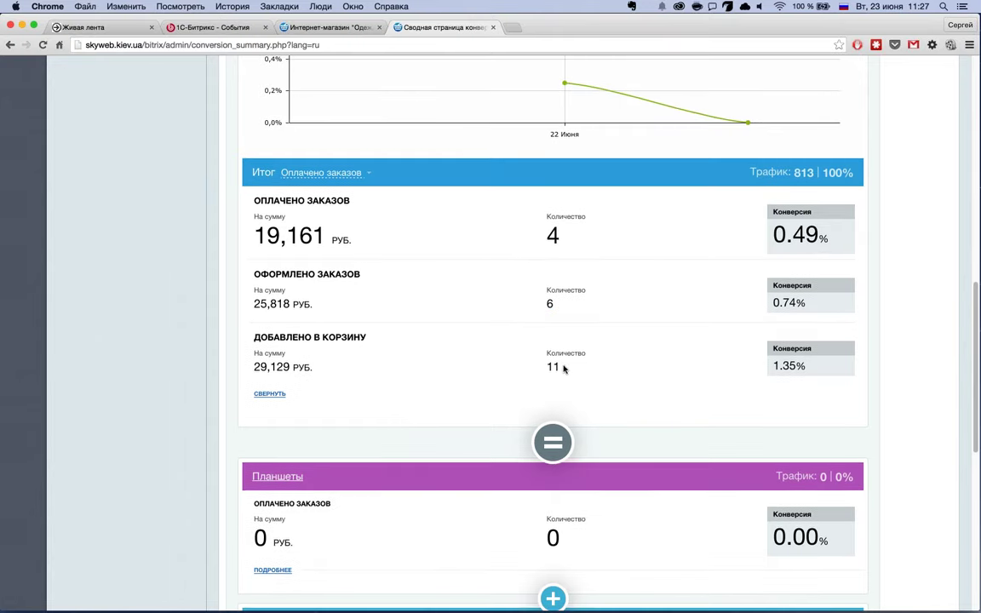
pyautogui.moveTo(563, 368); pyautogui.dragTo(534, 375)
pyautogui.click(271, 382)
# Examine the conversion breakdown by device: tablets, smartphones, desktops and other.
pyautogui.scroll(-5, 679, 362)
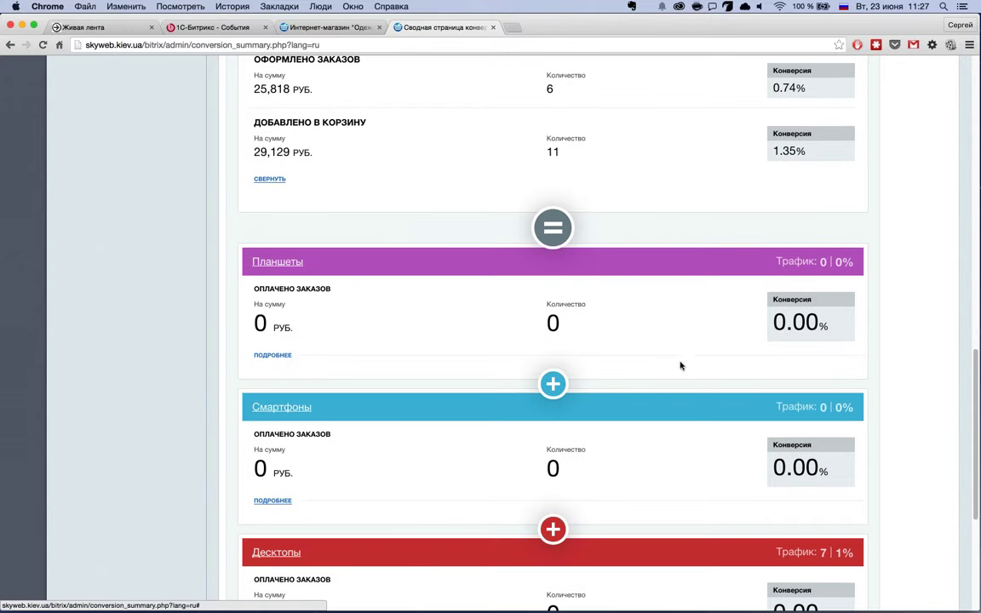
pyautogui.scroll(-1, 688, 362)
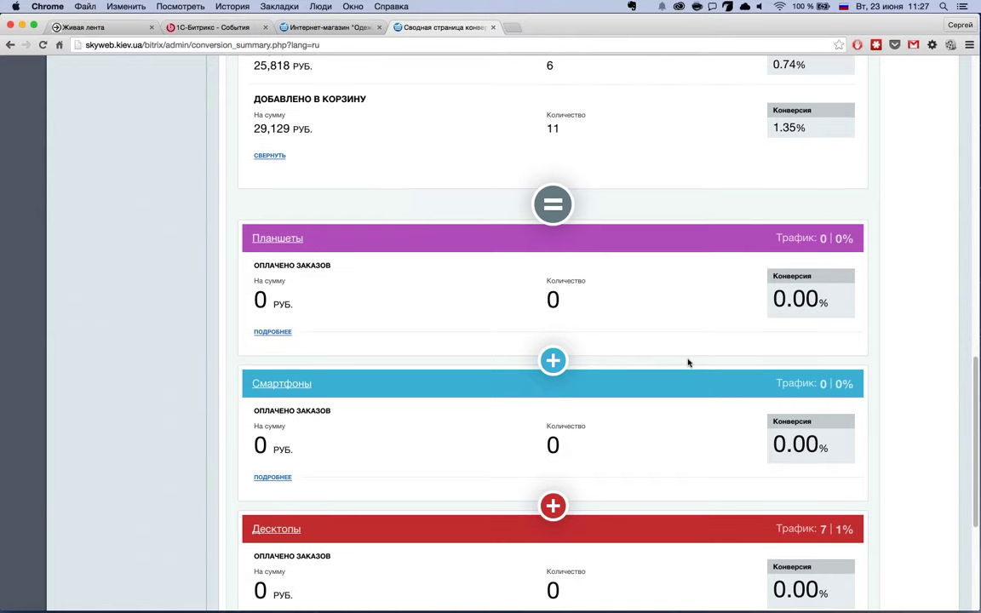
pyautogui.scroll(-5, 689, 362)
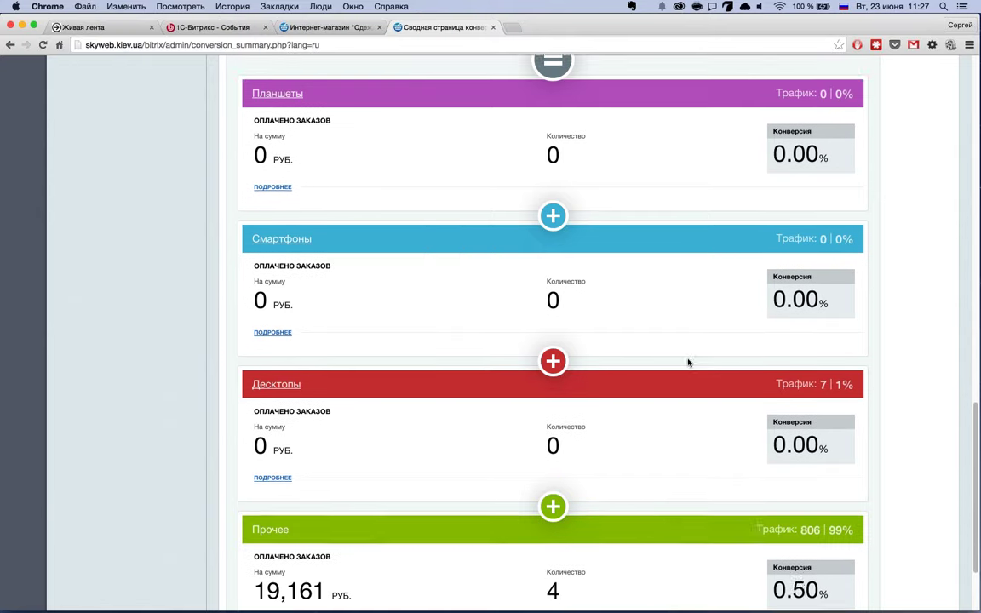
pyautogui.scroll(6, 681, 361)
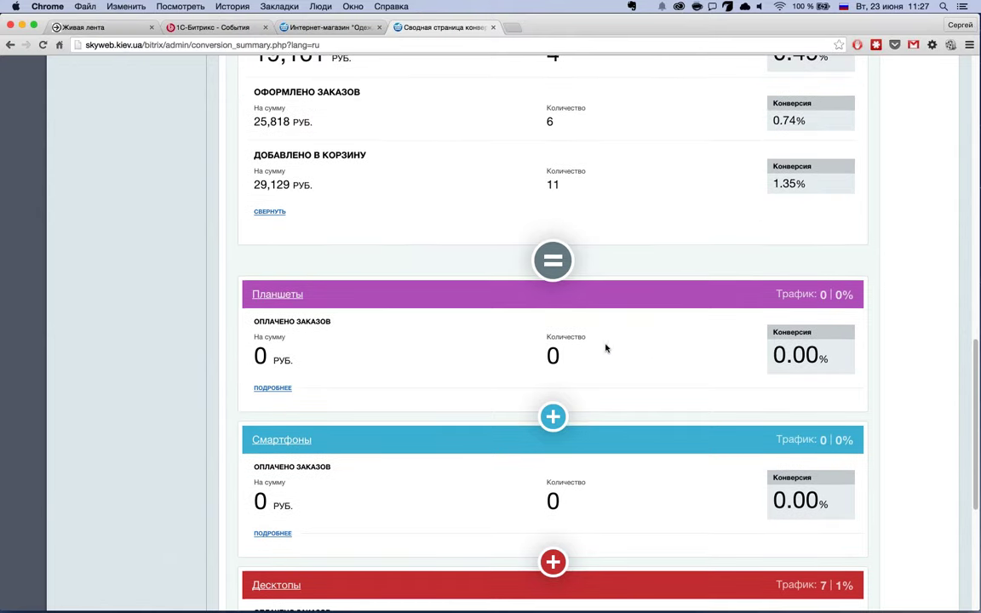
pyautogui.scroll(-3, 605, 346)
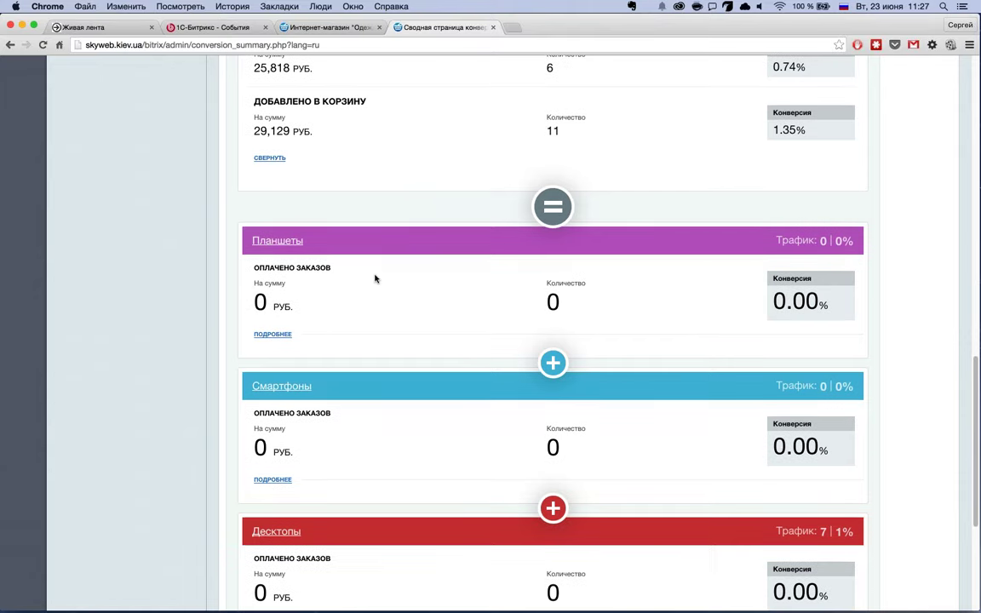
pyautogui.scroll(-5, 397, 290)
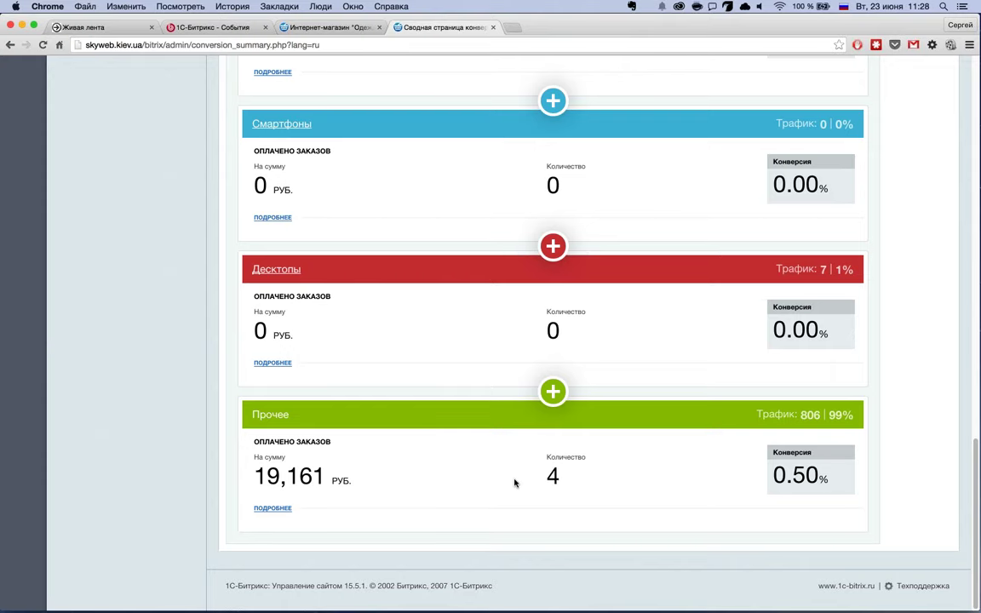
# Expand and collapse the detailed figures of Смартфоны and Планшеты, leaving the Смартфоны details expanded.
pyautogui.click(273, 218)
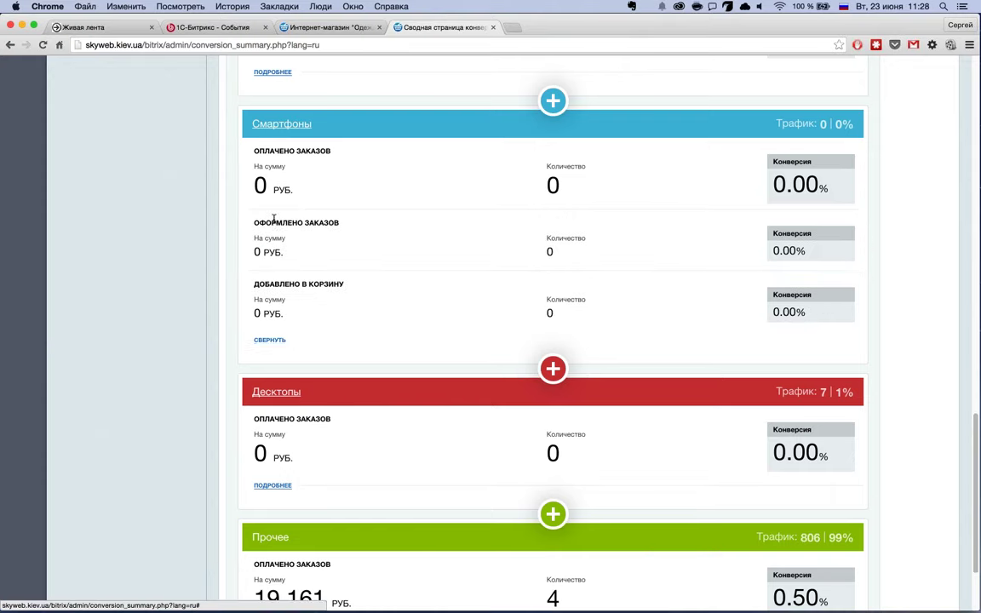
pyautogui.click(270, 341)
pyautogui.scroll(3, 274, 343)
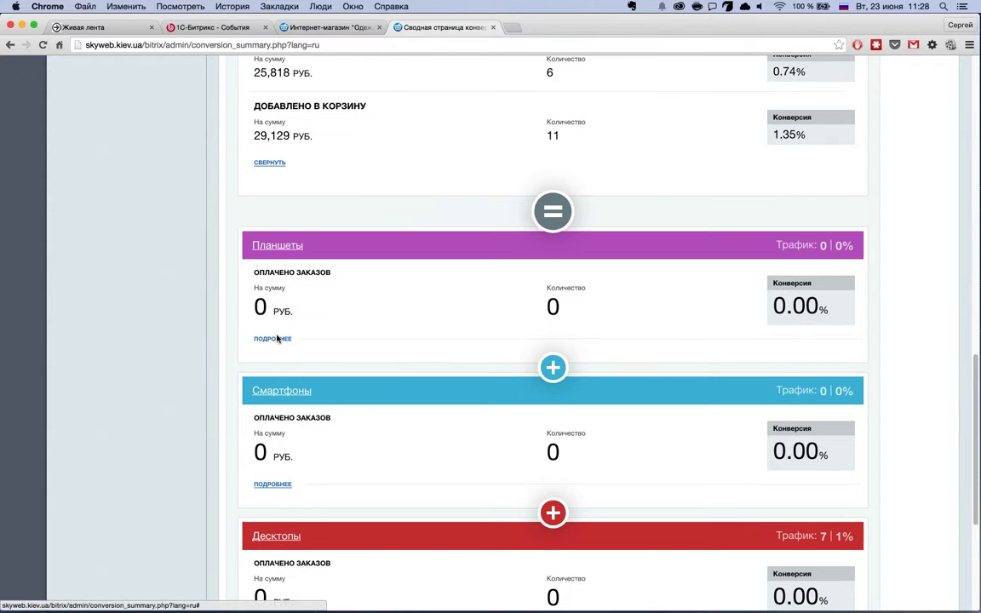
pyautogui.click(274, 338)
pyautogui.scroll(-1, 349, 323)
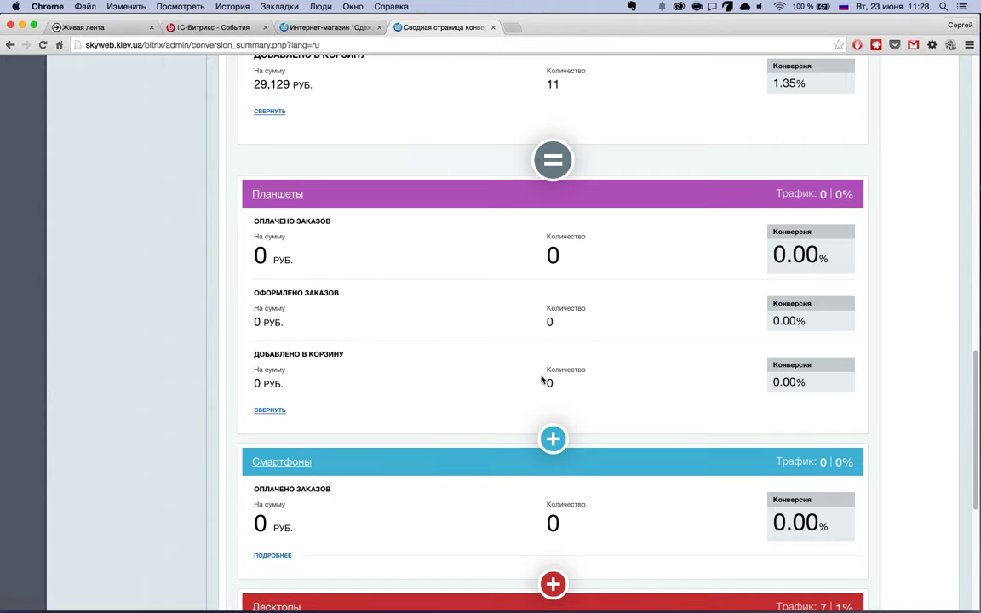
pyautogui.click(268, 412)
pyautogui.click(279, 409)
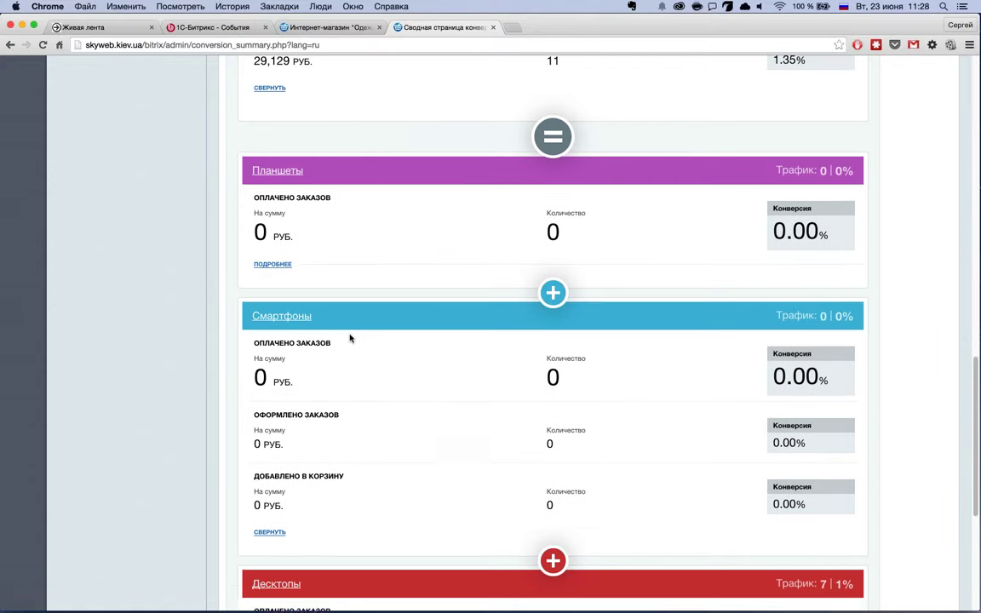
# Switch the detailed conversion report's breakdown from devices to Источники с которых заходили.
pyautogui.scroll(5, 349, 337)
pyautogui.scroll(8, 349, 335)
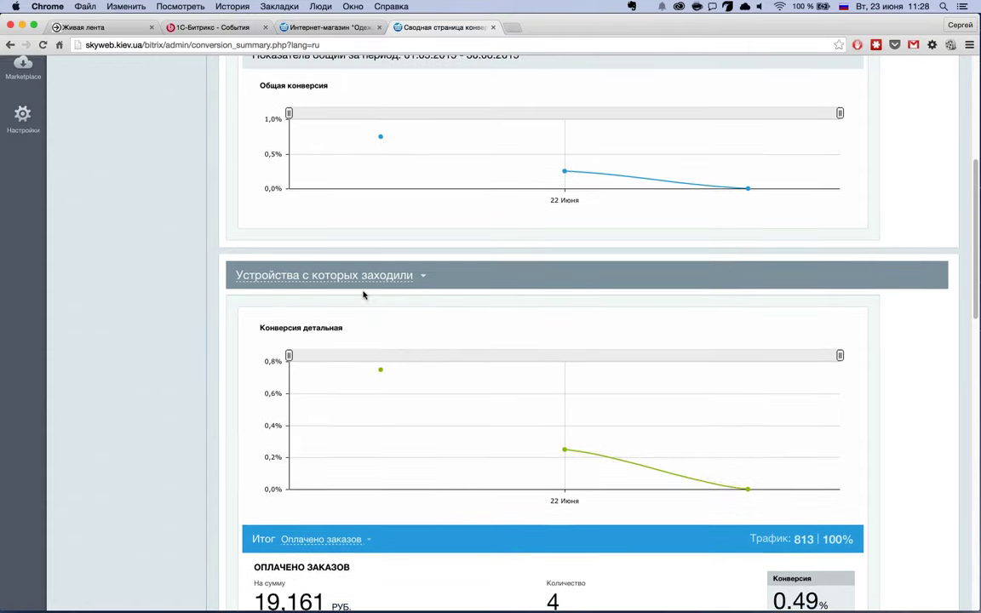
pyautogui.click(340, 280)
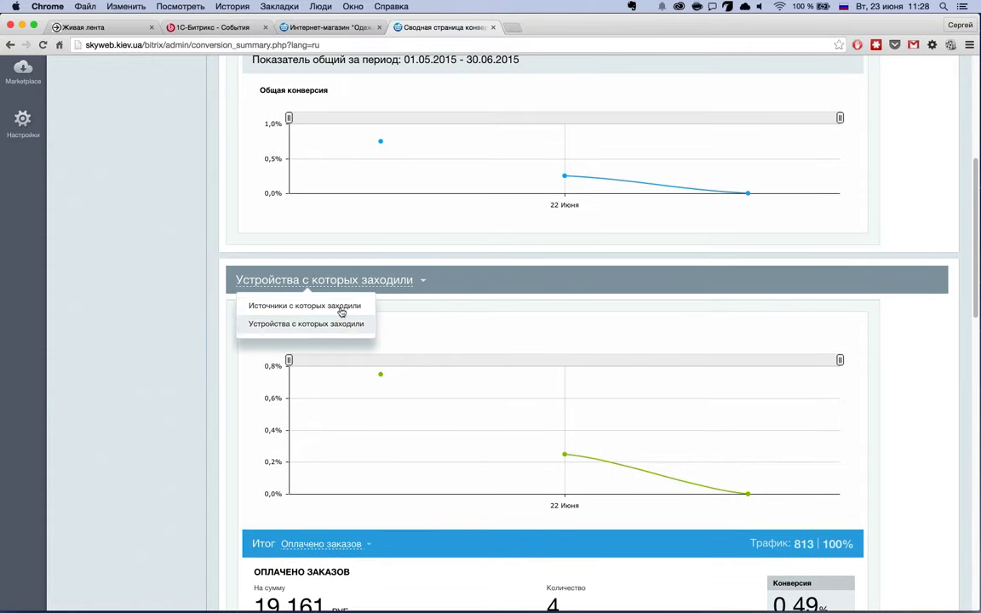
pyautogui.click(340, 308)
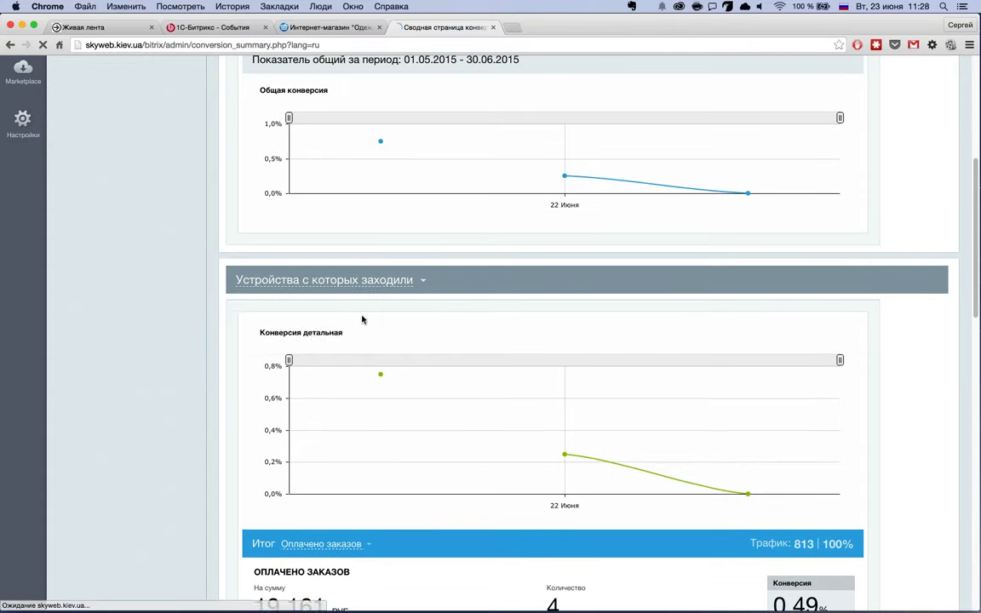
# Examine the source report's detailed chart, totals and overall traffic, plus the breakdown by mailings, organic traffic and contextual advertising.
pyautogui.scroll(-10, 386, 336)
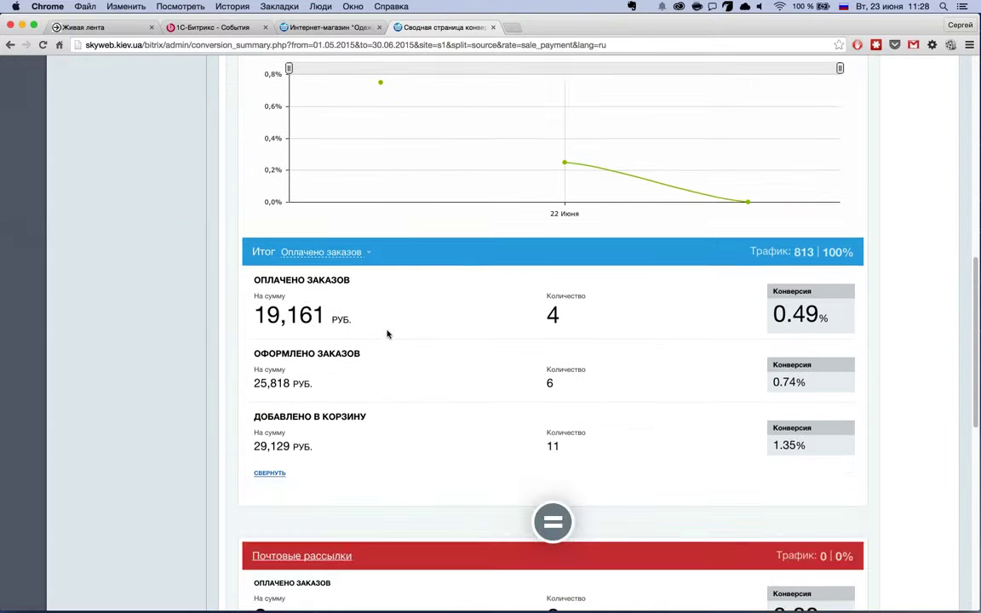
pyautogui.scroll(4, 387, 333)
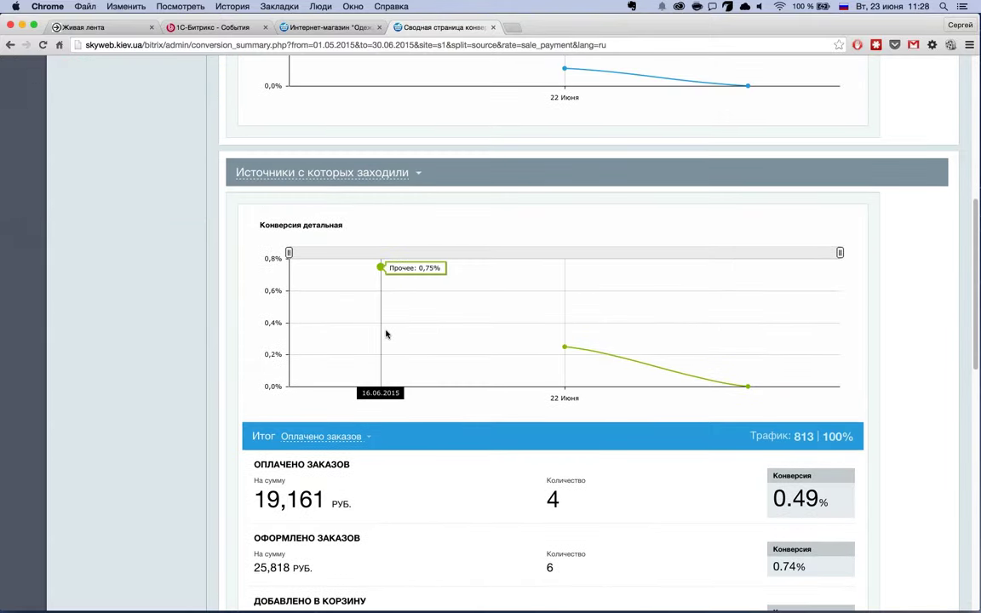
pyautogui.scroll(-3, 386, 334)
pyautogui.scroll(-3, 407, 341)
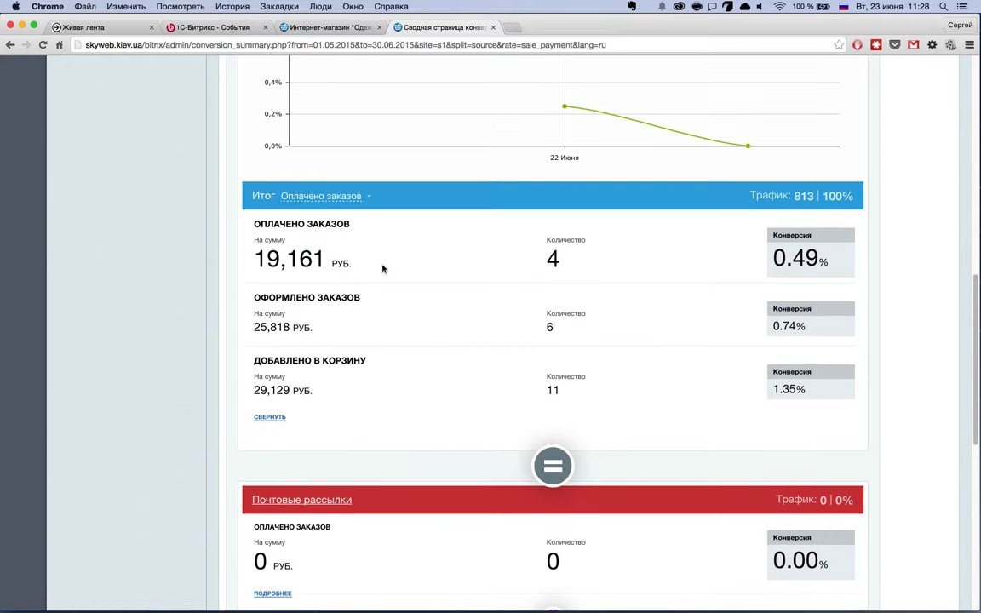
pyautogui.scroll(1, 384, 269)
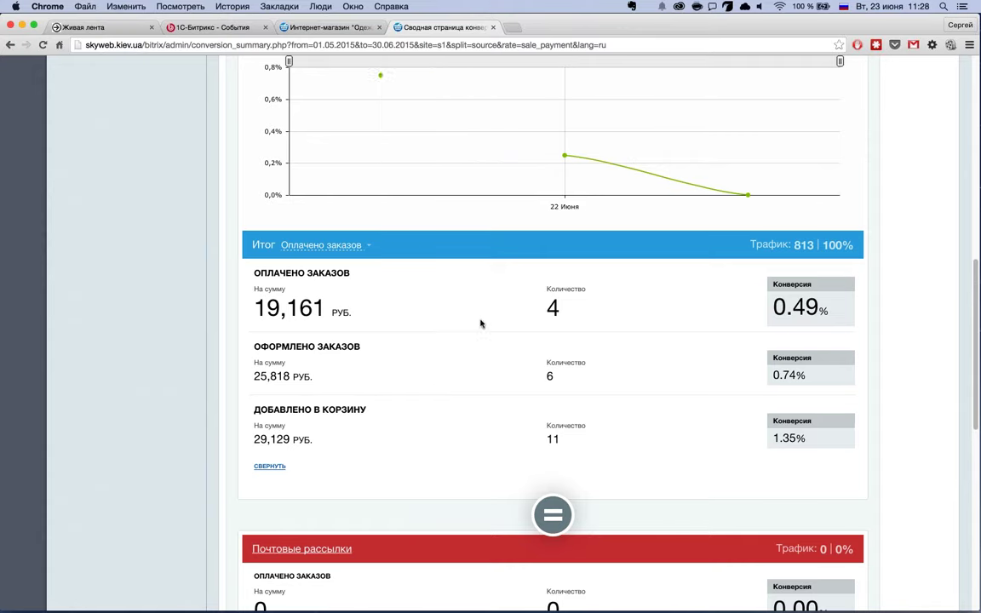
pyautogui.scroll(-2, 499, 324)
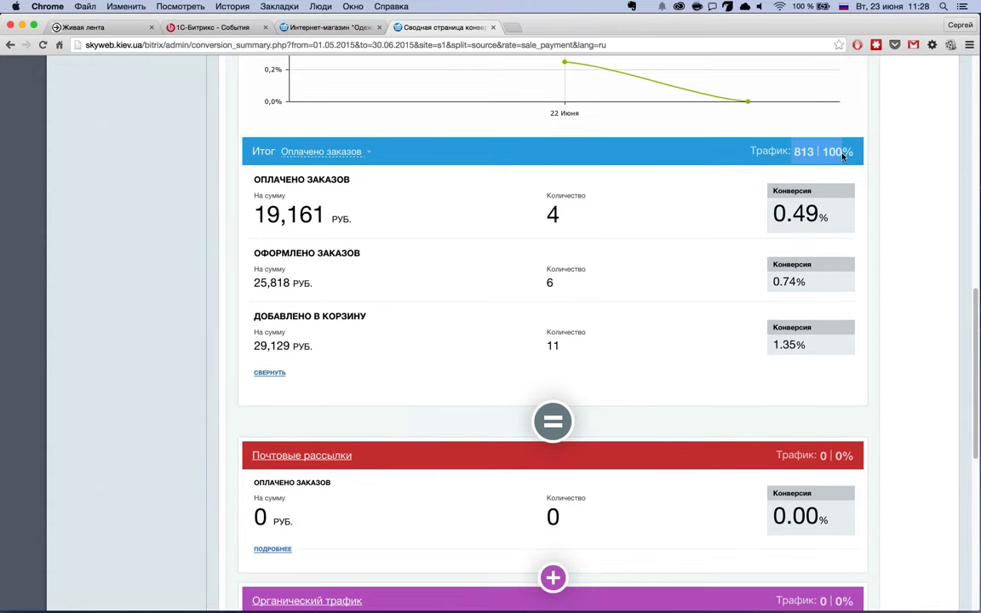
pyautogui.click(843, 156)
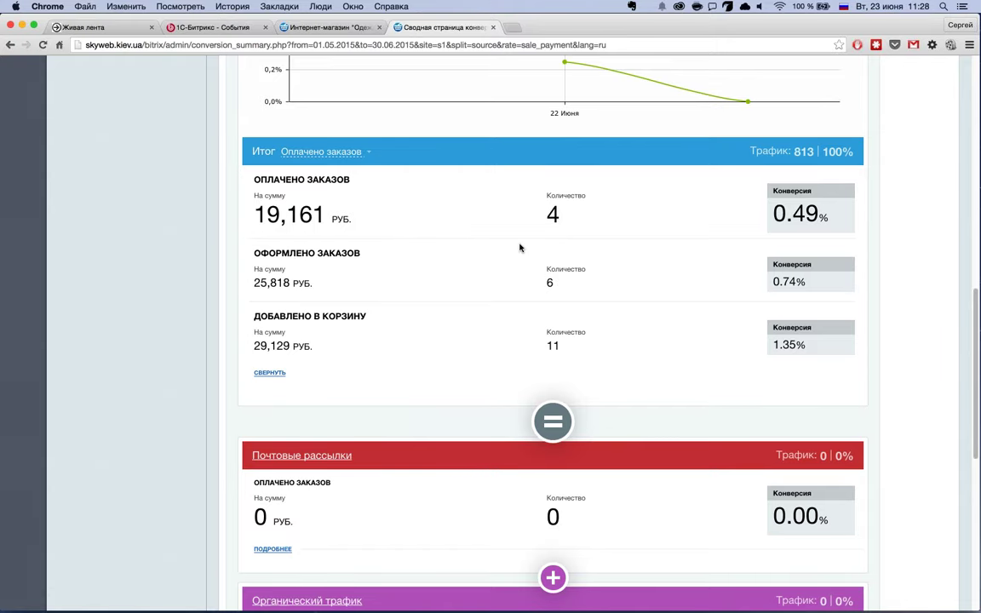
pyautogui.scroll(-6, 520, 248)
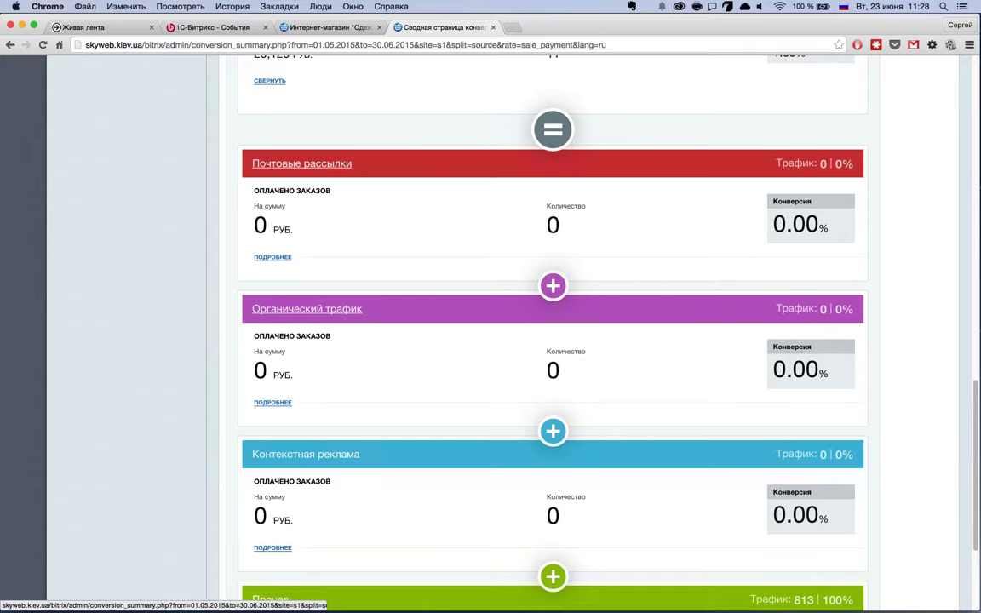
# Expand and collapse the detailed figures of Почтовые рассылки, Органический трафик and Контекстная реклама in the source breakdown.
pyautogui.click(272, 257)
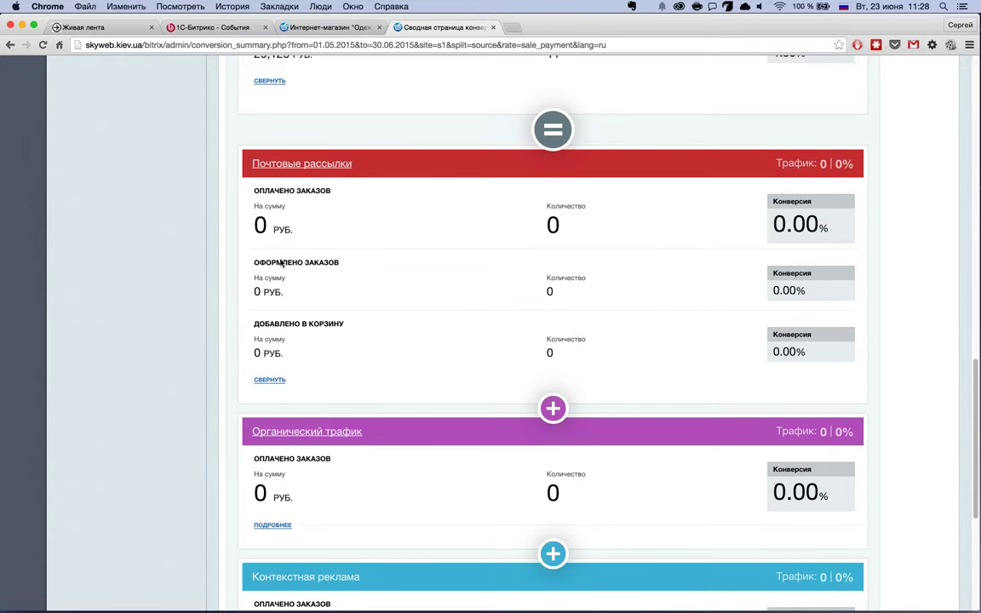
pyautogui.click(359, 210)
pyautogui.scroll(-2, 359, 211)
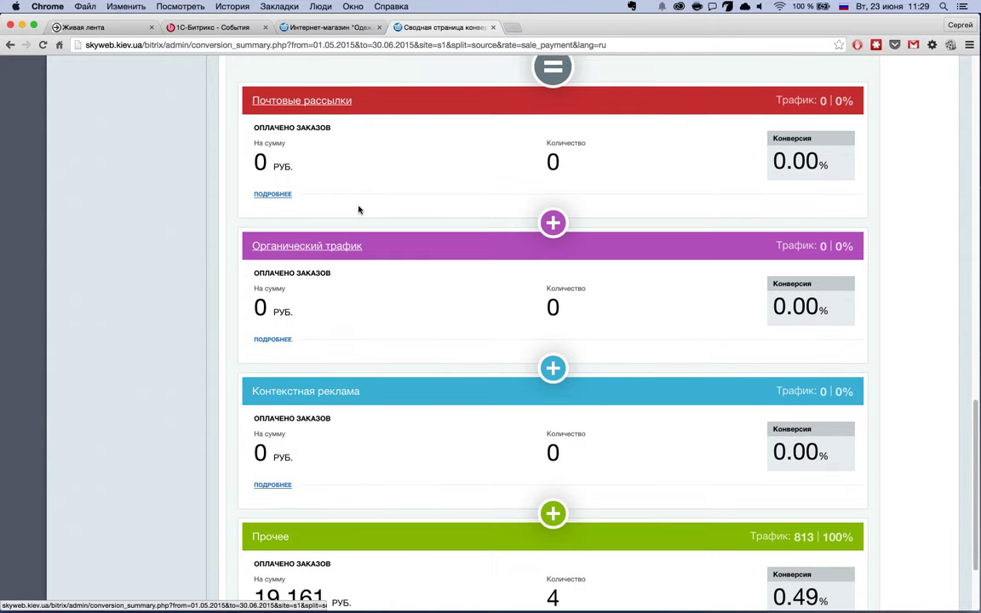
pyautogui.click(285, 335)
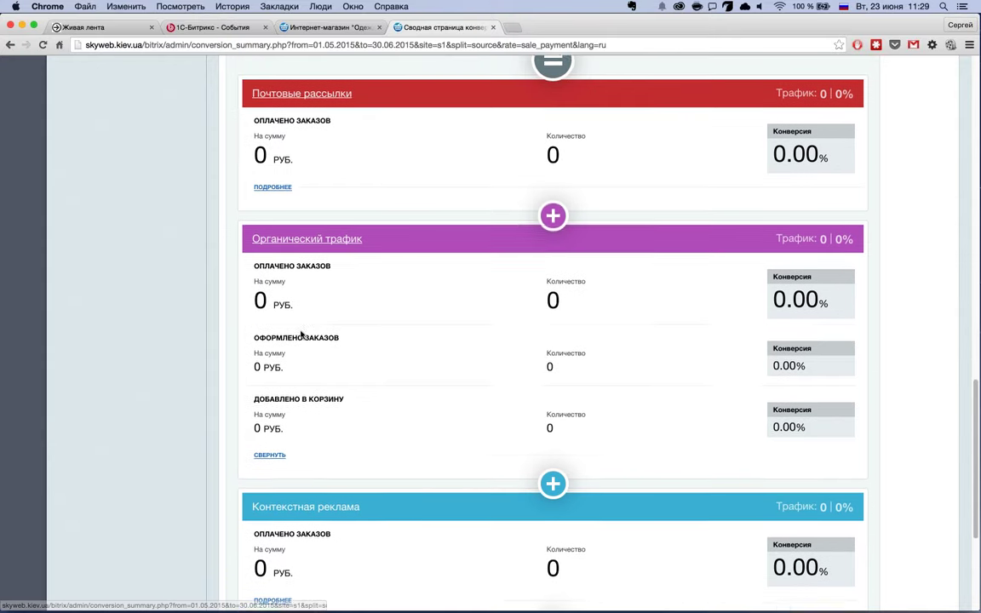
pyautogui.scroll(-1, 281, 383)
pyautogui.click(276, 422)
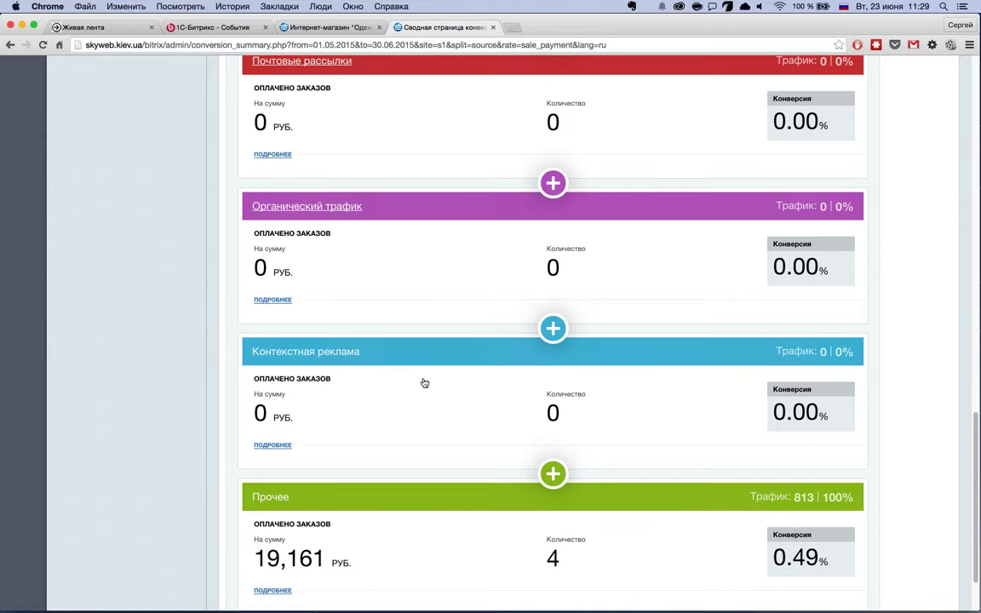
pyautogui.scroll(-3, 358, 366)
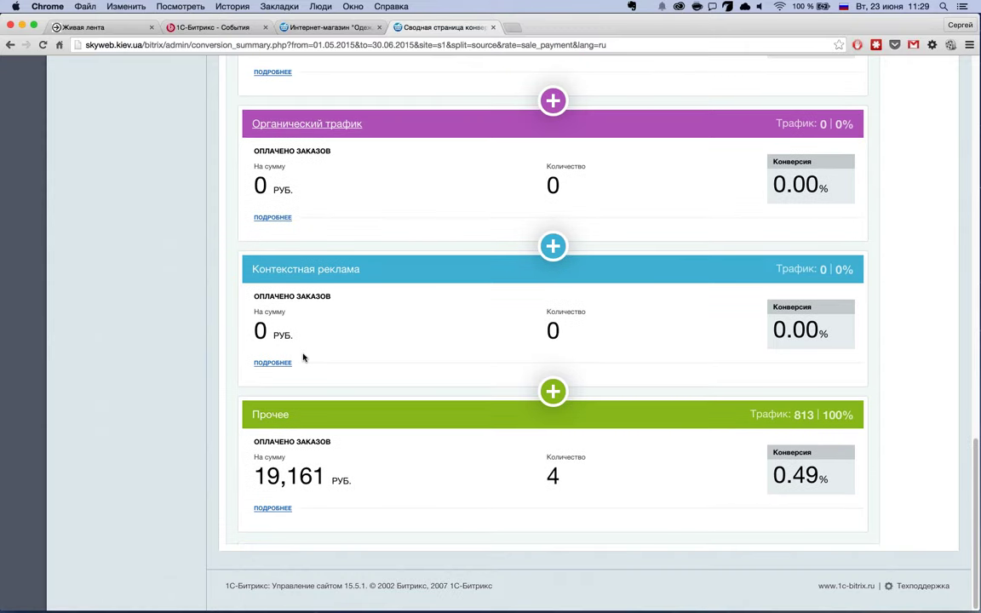
pyautogui.scroll(-1, 593, 279)
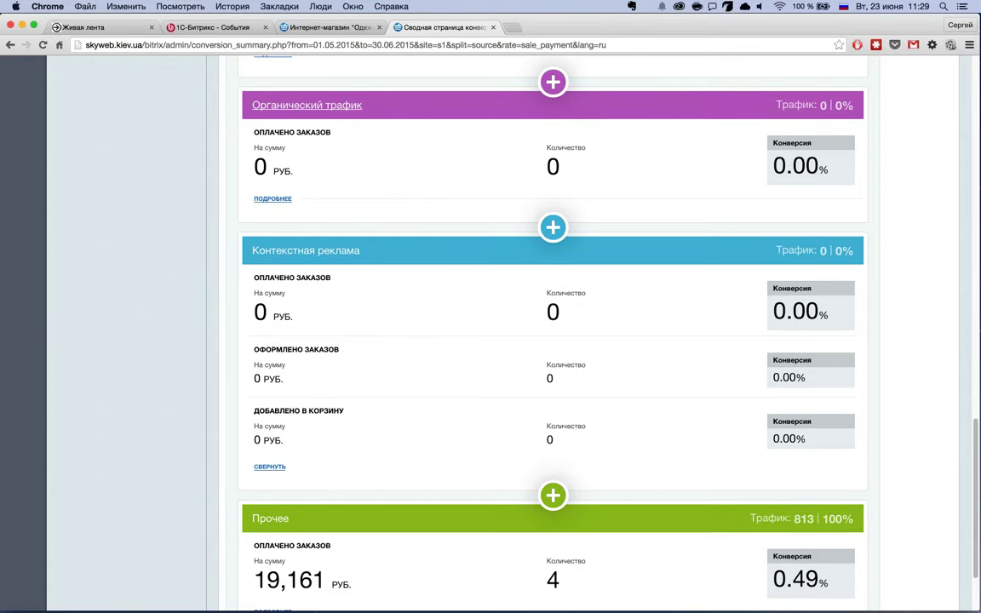
pyautogui.click(269, 466)
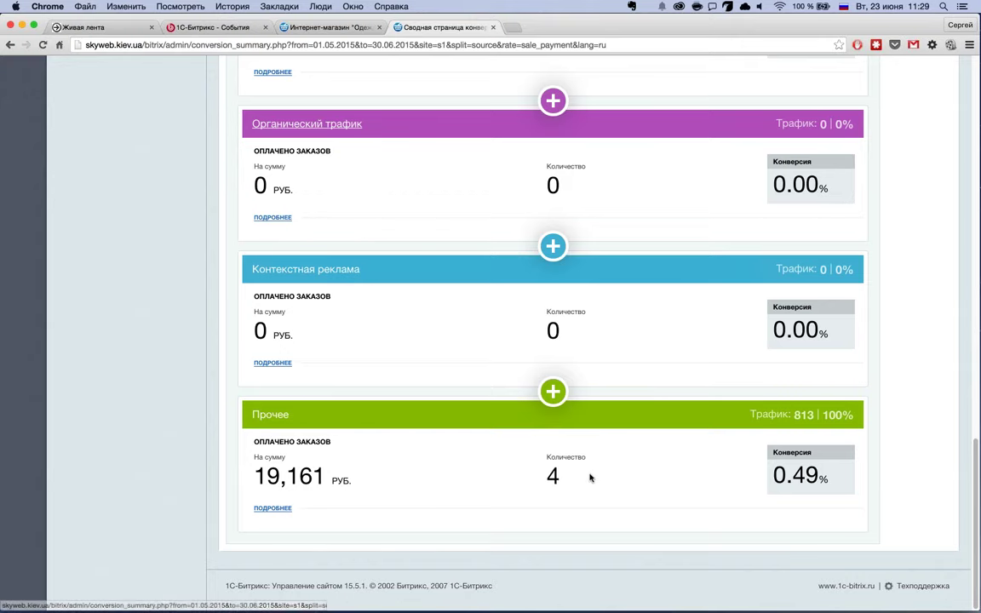
# Open the Бизнес модель интернет-магазина report in the marketing section.
pyautogui.scroll(5, 587, 472)
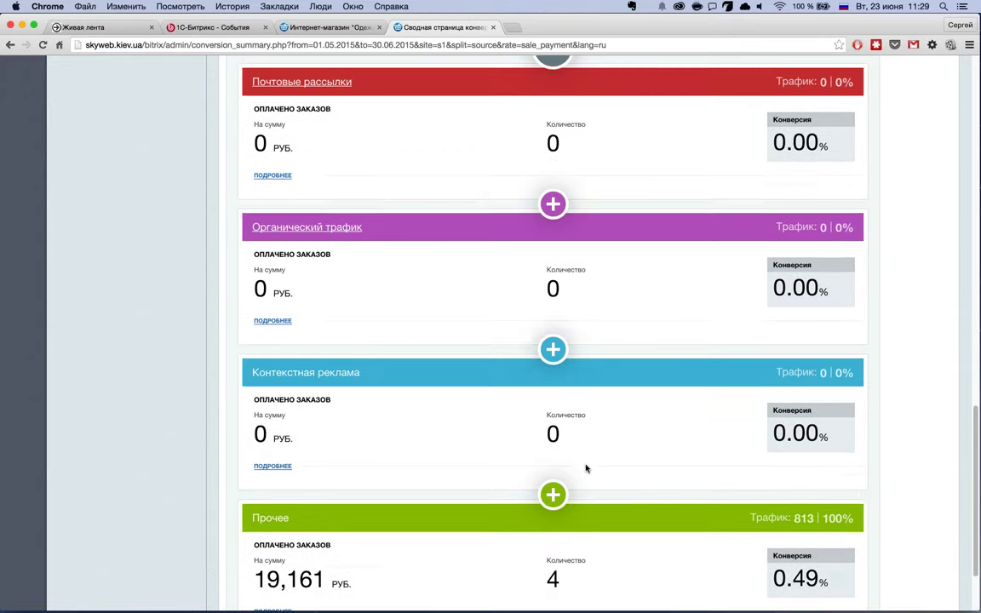
pyautogui.scroll(8, 586, 468)
pyautogui.scroll(-1, 562, 456)
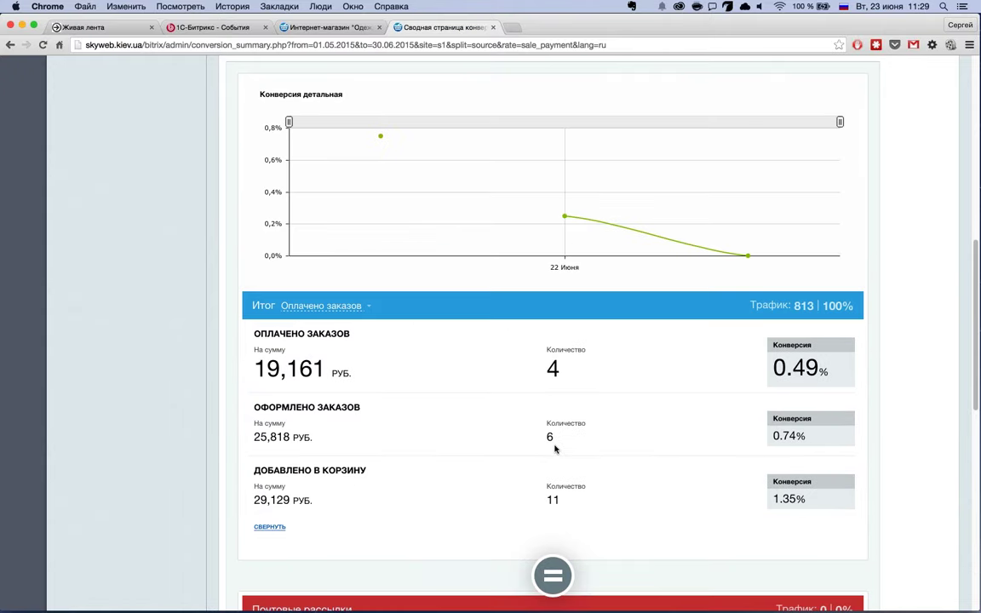
pyautogui.scroll(6, 554, 445)
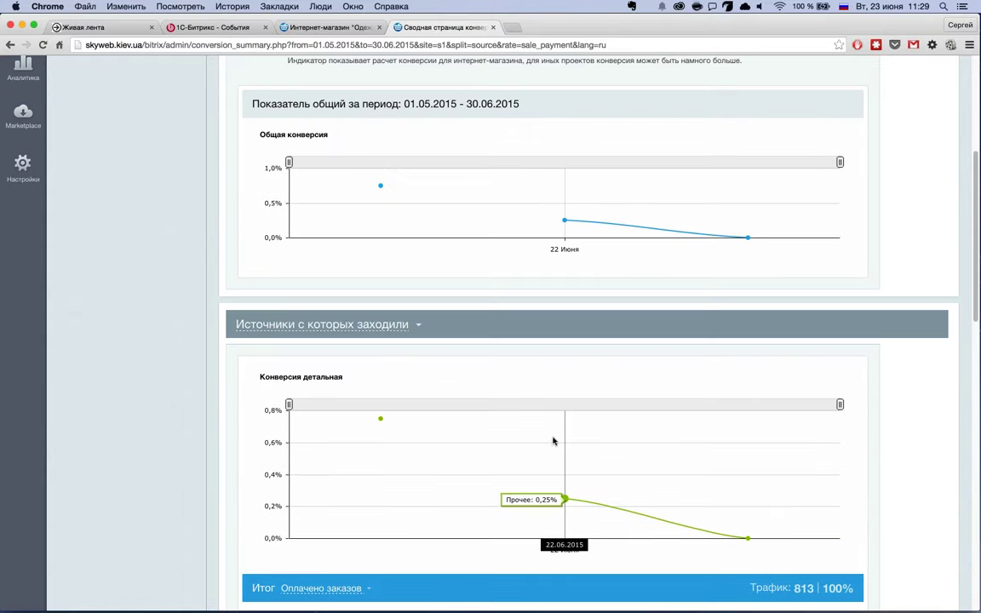
pyautogui.scroll(4, 554, 441)
pyautogui.scroll(2, 571, 245)
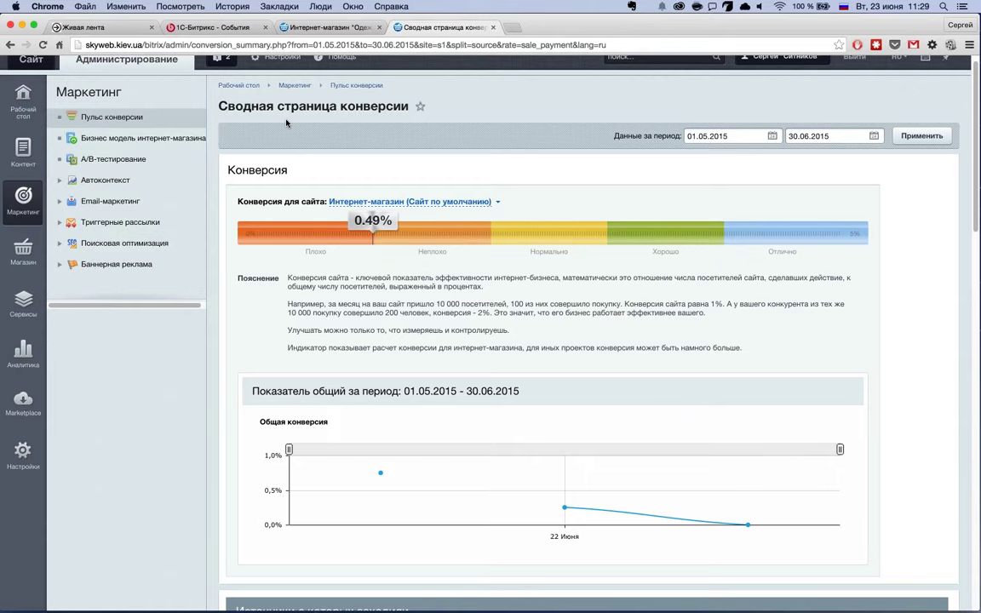
pyautogui.click(158, 139)
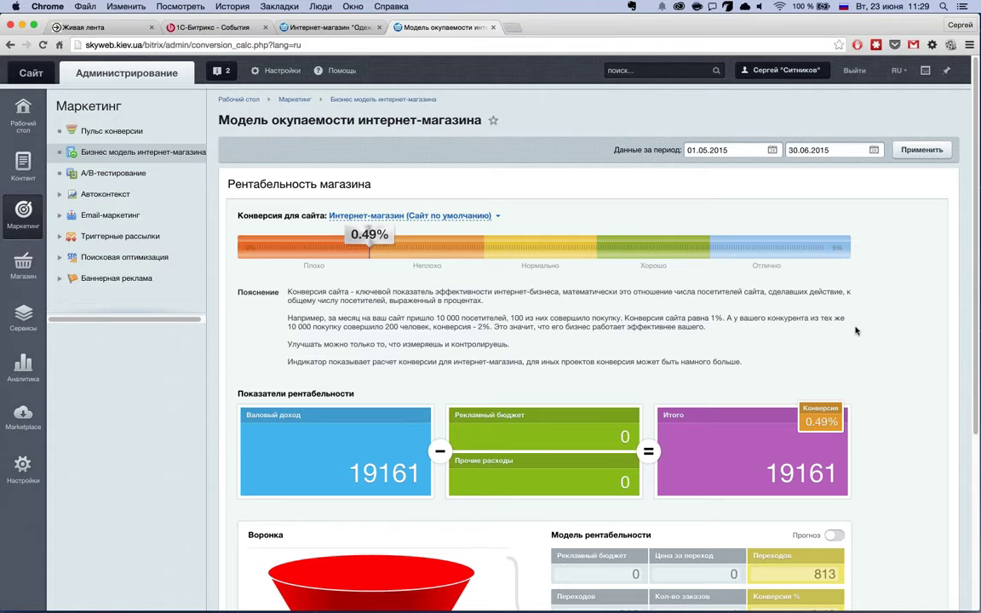
# Examine the store's profitability indicators, the sales funnel with its cart stage, and the Модель рентабельности table.
pyautogui.scroll(-1, 874, 332)
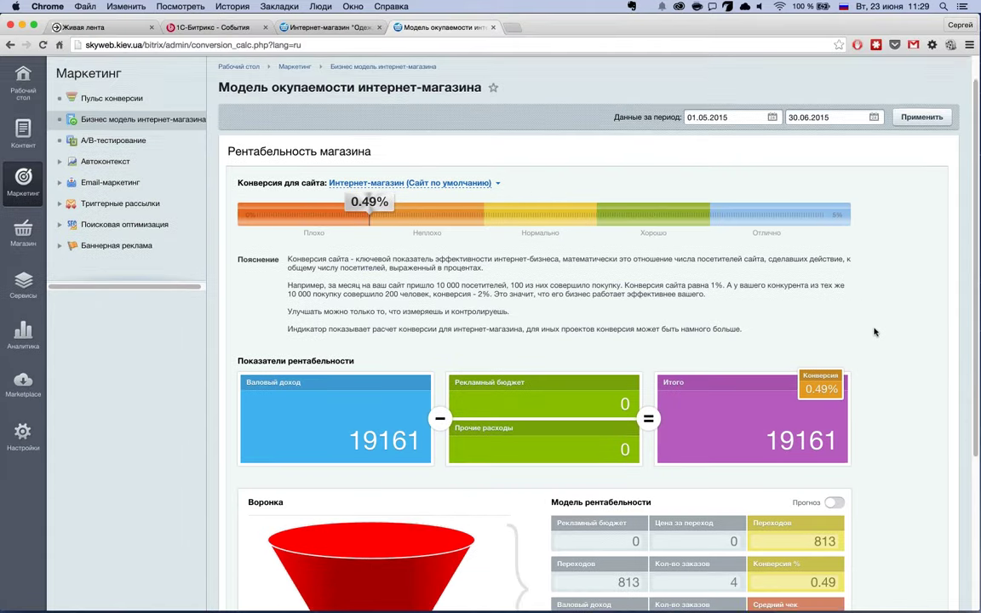
pyautogui.scroll(-2, 874, 333)
pyautogui.scroll(4, 876, 337)
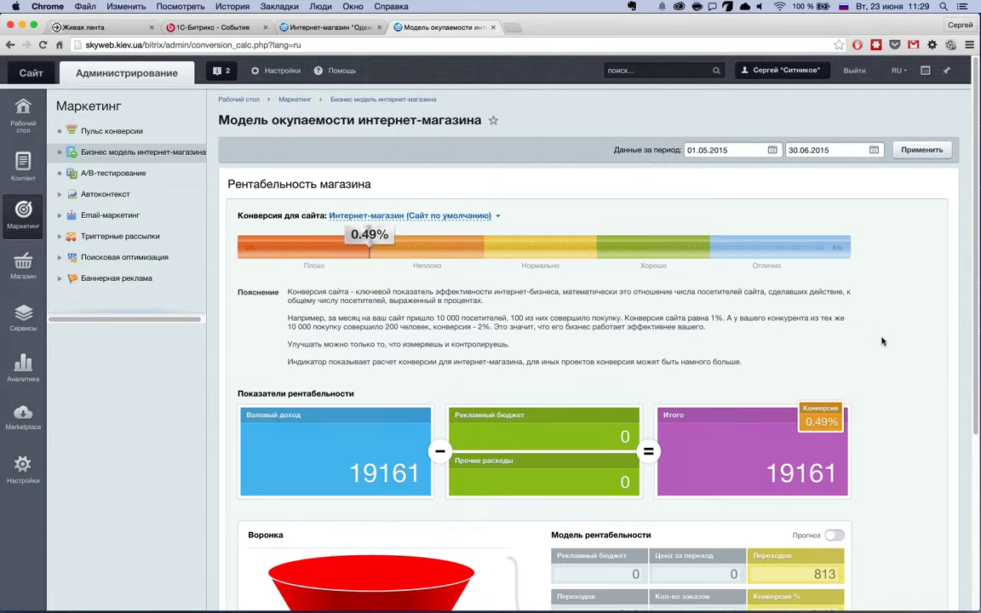
pyautogui.scroll(-1, 834, 166)
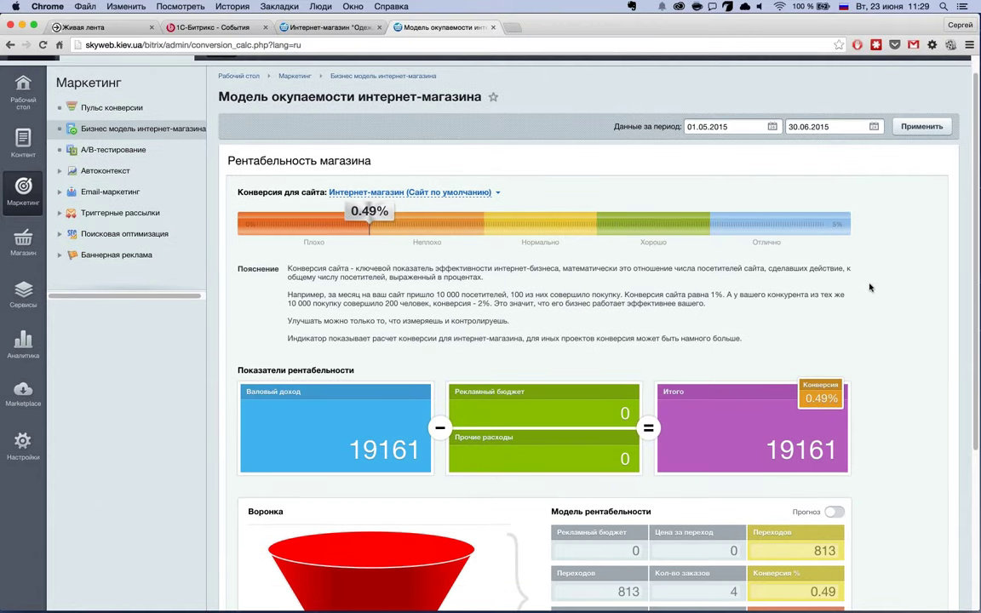
pyautogui.scroll(-1, 880, 285)
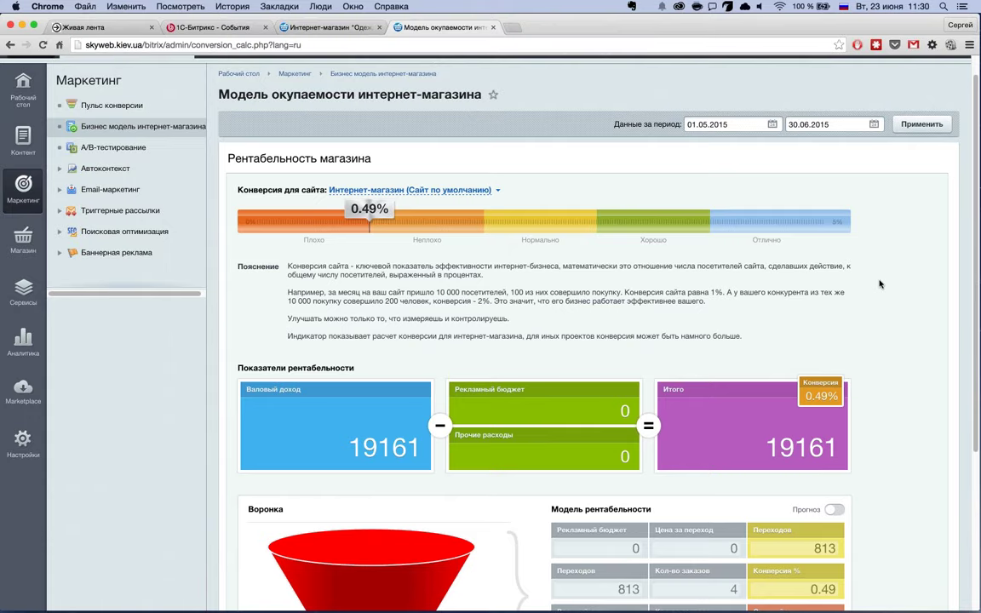
pyautogui.scroll(-5, 881, 284)
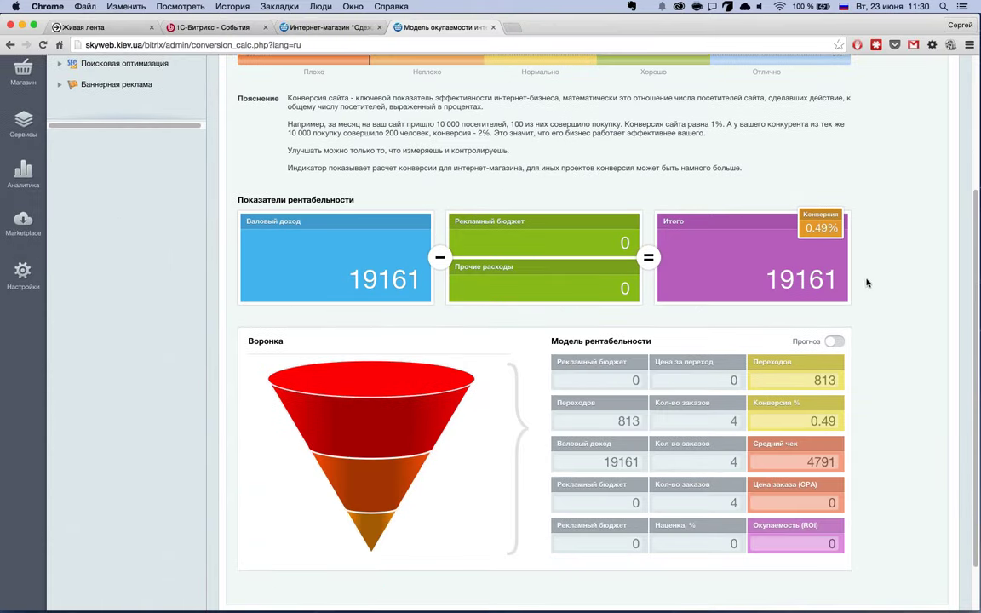
pyautogui.scroll(-1, 858, 274)
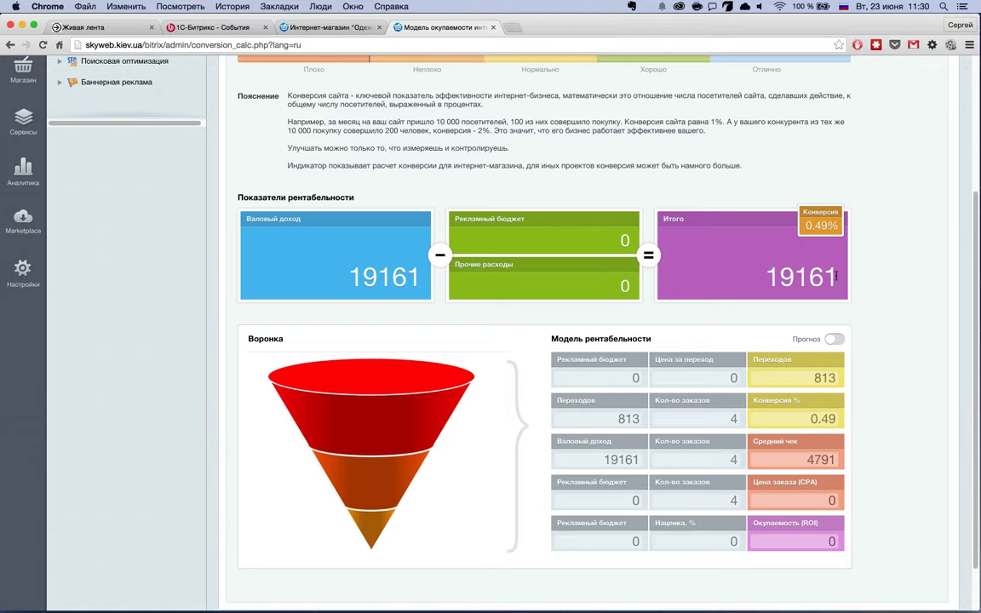
pyautogui.scroll(-1, 772, 273)
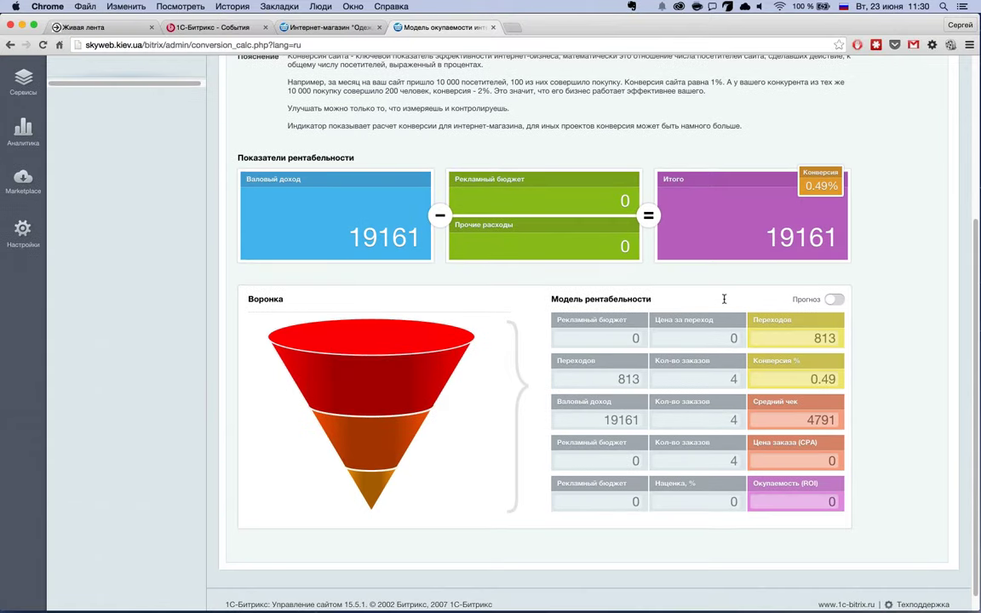
pyautogui.scroll(-1, 778, 243)
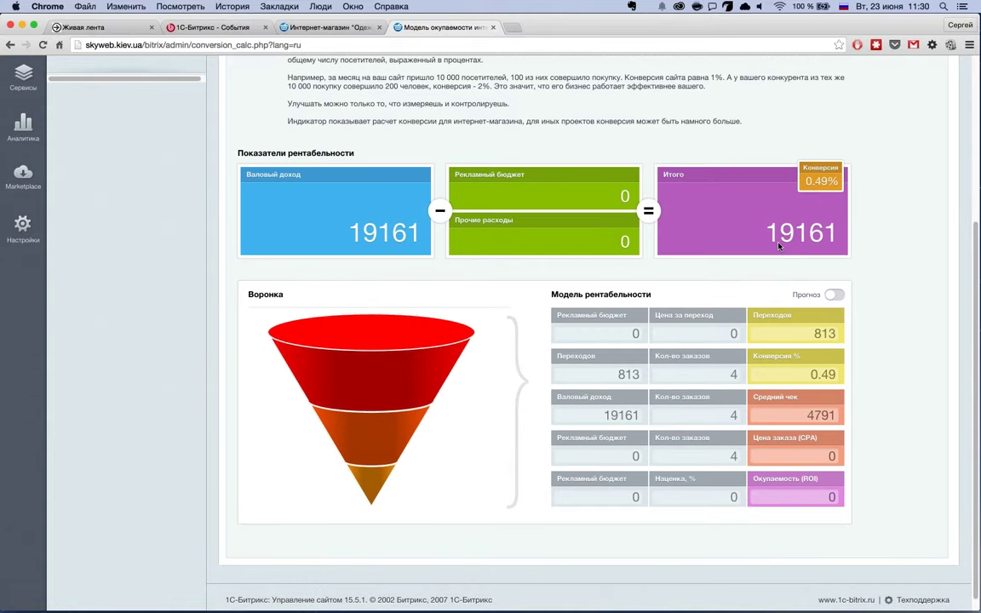
pyautogui.scroll(-1, 554, 279)
pyautogui.moveTo(385, 361)
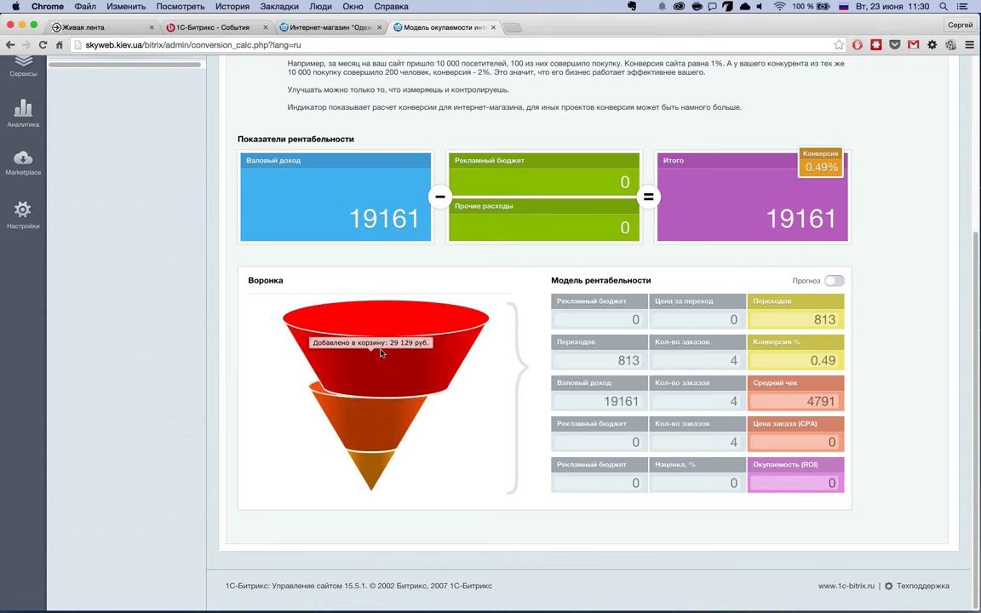
# Turn on the Прогноз mode for the Модель рентабельности table.
pyautogui.click(832, 281)
pyautogui.click(834, 282)
pyautogui.scroll(-1, 905, 339)
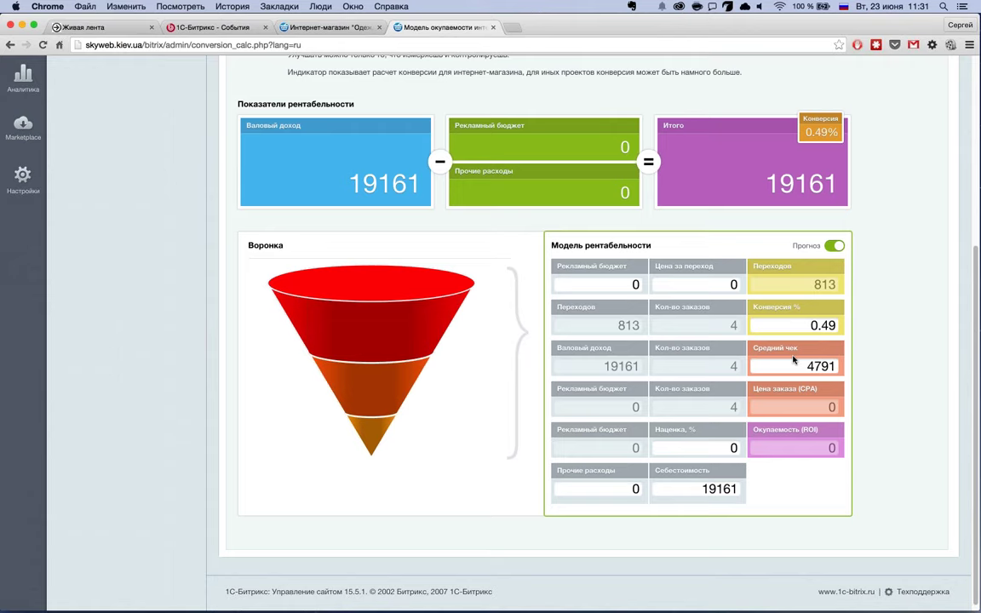
# Set the forecast's Рекламный бюджет to 30000 and Цена за переход to 30.
pyautogui.doubleClick(634, 285)
pyautogui.write('30000')
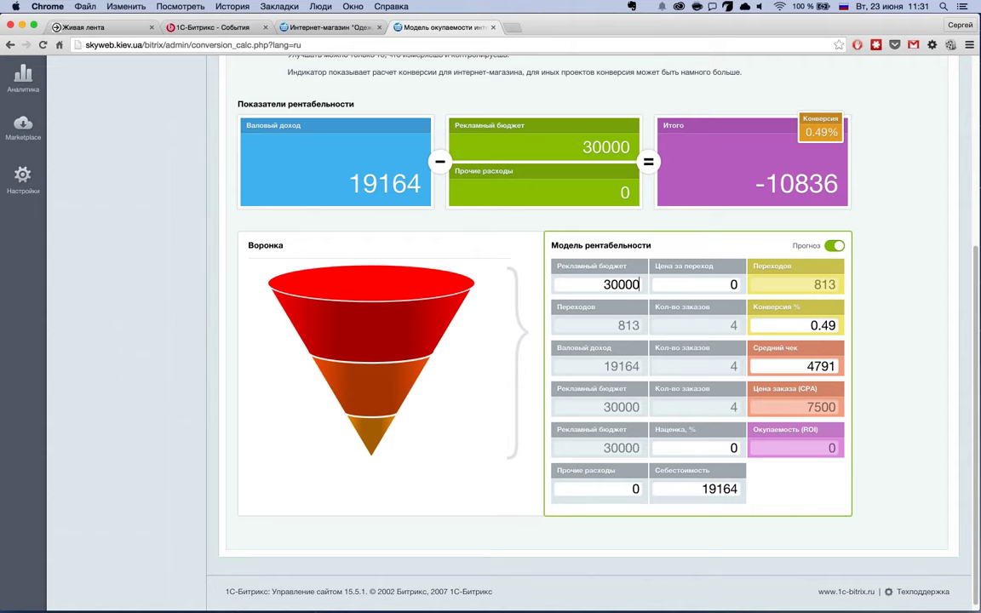
pyautogui.doubleClick(736, 285)
pyautogui.write('1')
pyautogui.press('BackSpace')
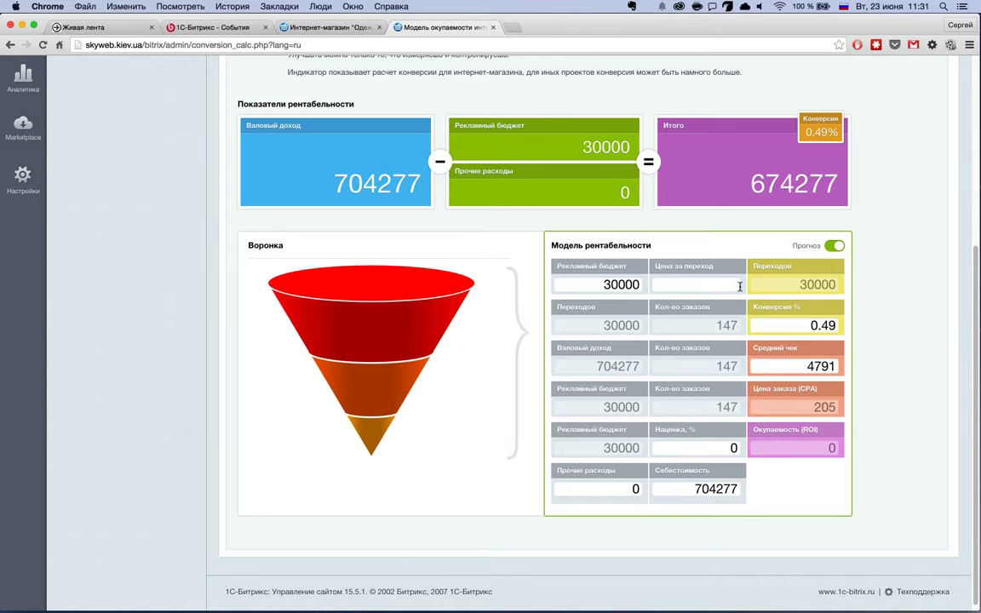
pyautogui.write('30')
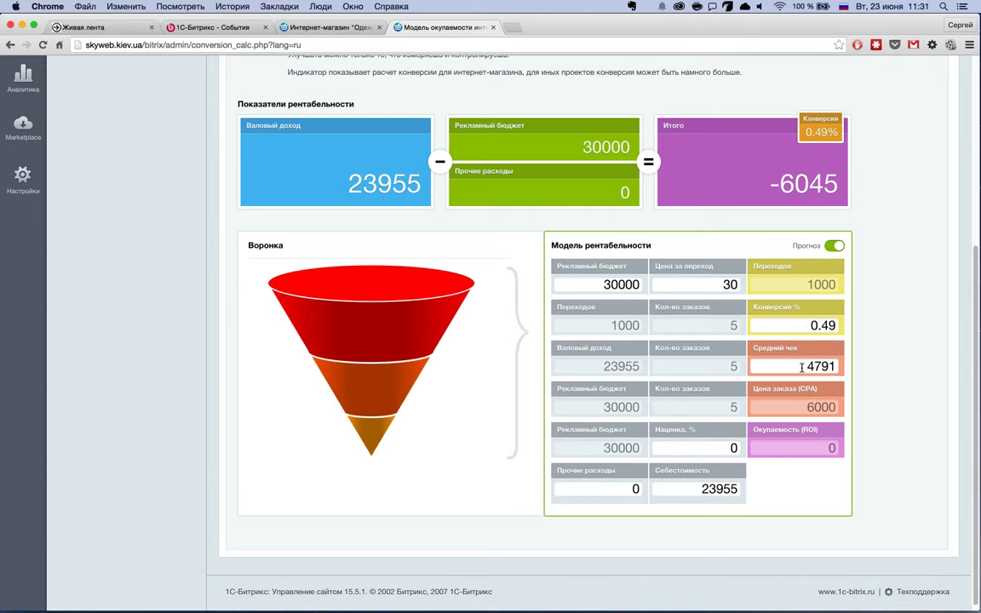
# Set the forecast's Конверсия to 2% and highlight the resulting Итого amount.
pyautogui.doubleClick(798, 363)
pyautogui.moveTo(778, 325); pyautogui.dragTo(847, 333)
pyautogui.write('2')
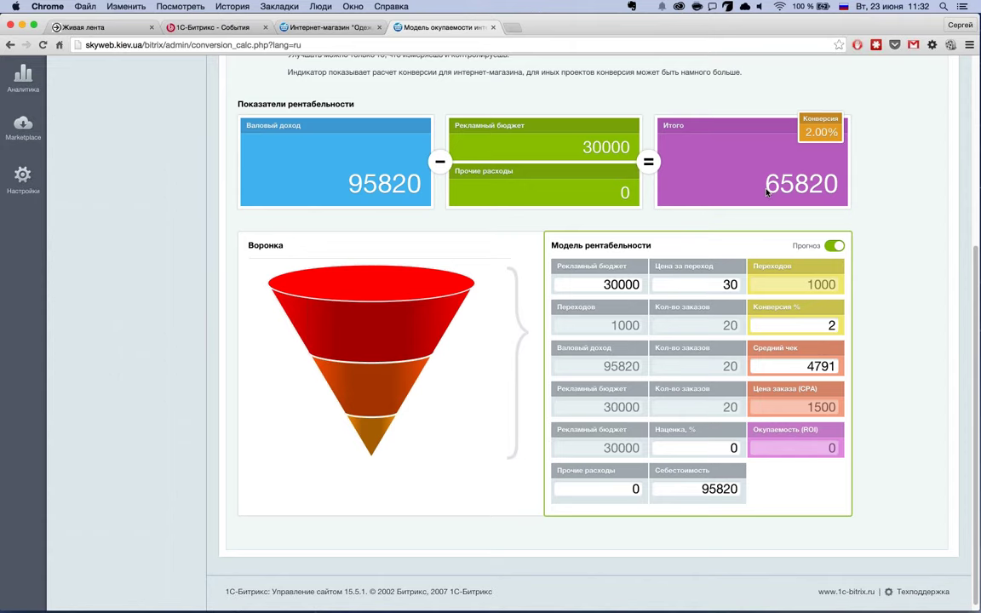
pyautogui.moveTo(760, 184); pyautogui.dragTo(836, 188)
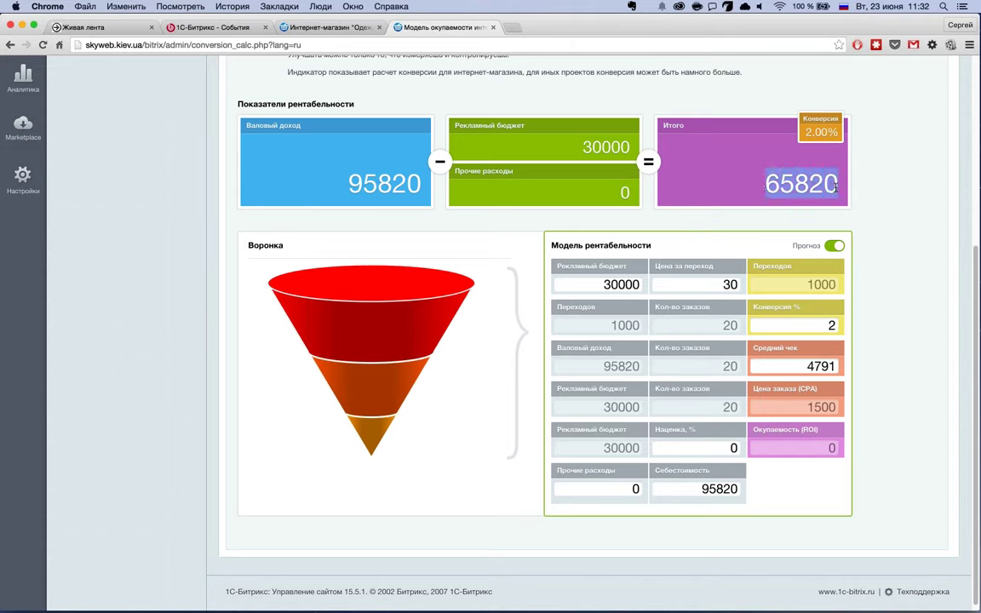
pyautogui.click(619, 185)
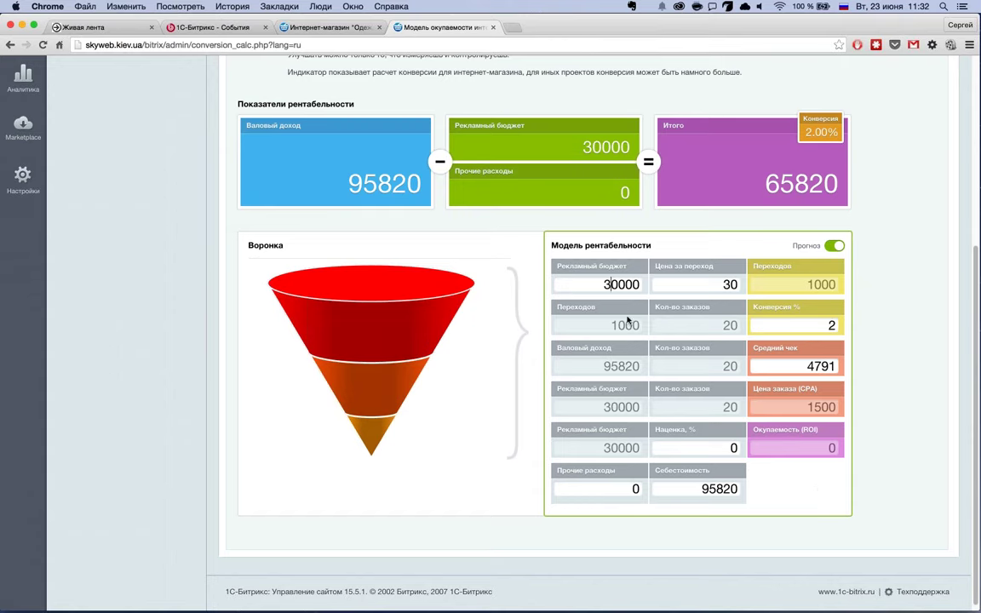
# Raise the forecast's Рекламный бюджет to 300000 and set Цена за переход to 50.
pyautogui.click(612, 284)
pyautogui.write('0')
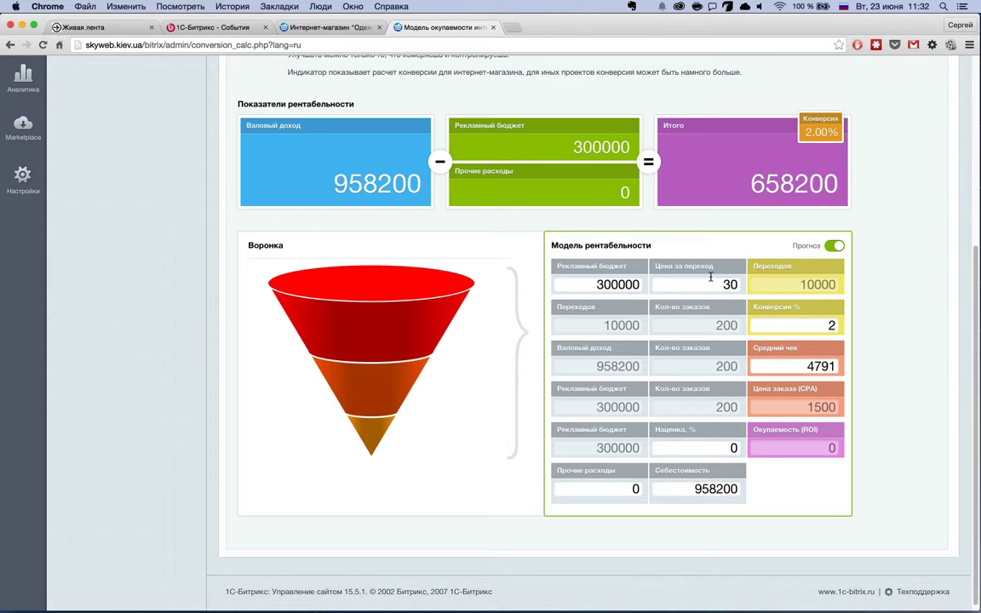
pyautogui.moveTo(718, 284); pyautogui.dragTo(748, 283)
pyautogui.write('100')
pyautogui.press('BackSpace')
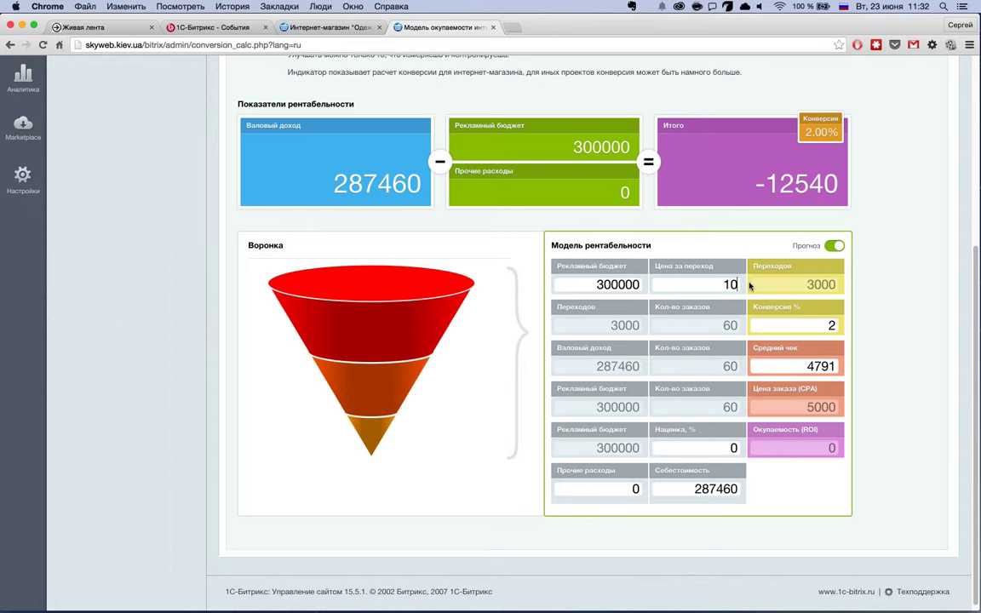
pyautogui.press('BackSpace')
pyautogui.press('BackSpace')
pyautogui.write('4')
pyautogui.press('BackSpace')
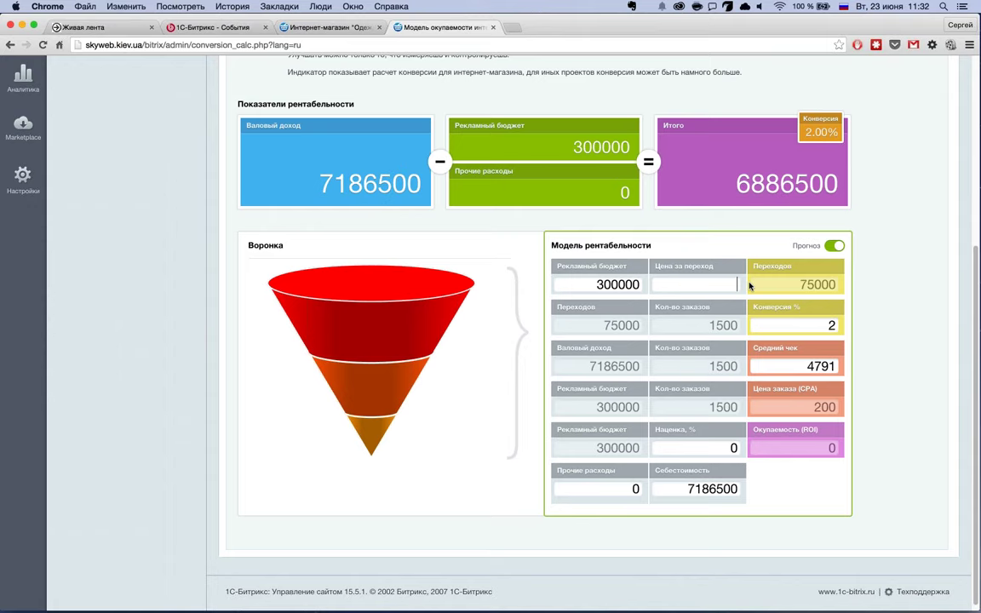
pyautogui.write('50')
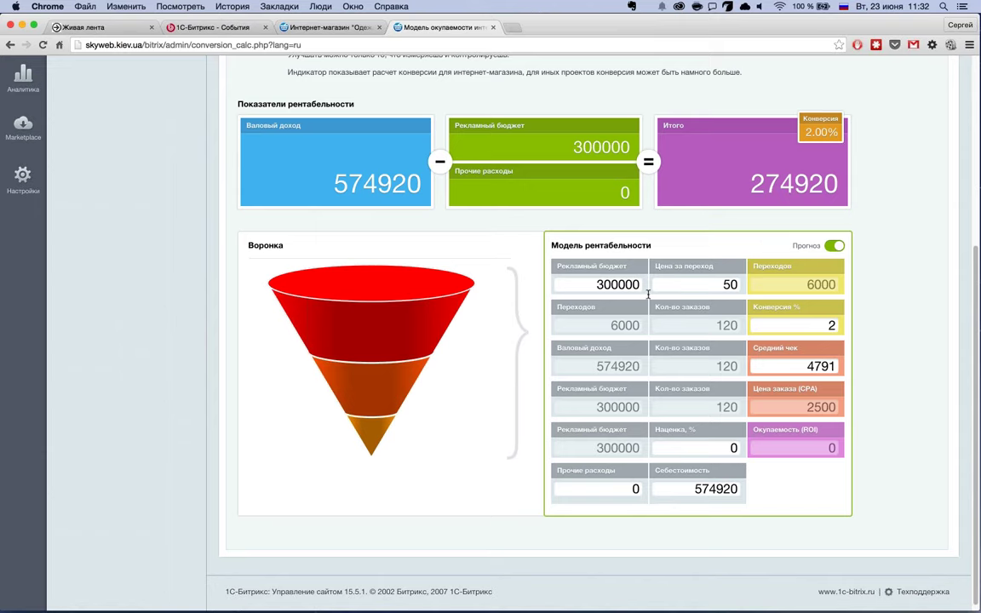
# Set the forecast's Конверсия to 1.5% and Средний чек to 3000.
pyautogui.doubleClick(843, 325)
pyautogui.write('15')
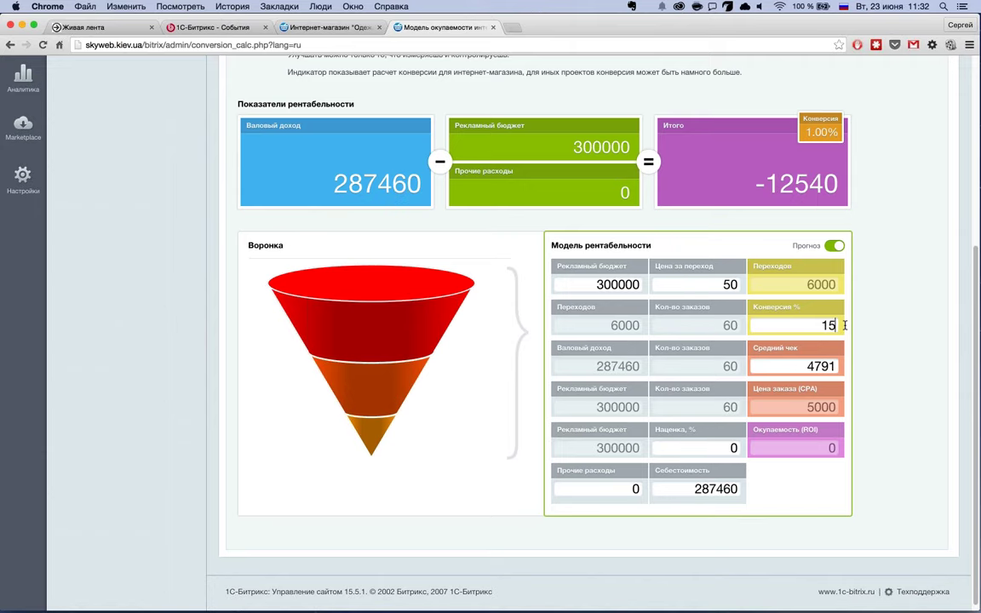
pyautogui.press('BackSpace')
pyautogui.write('.5')
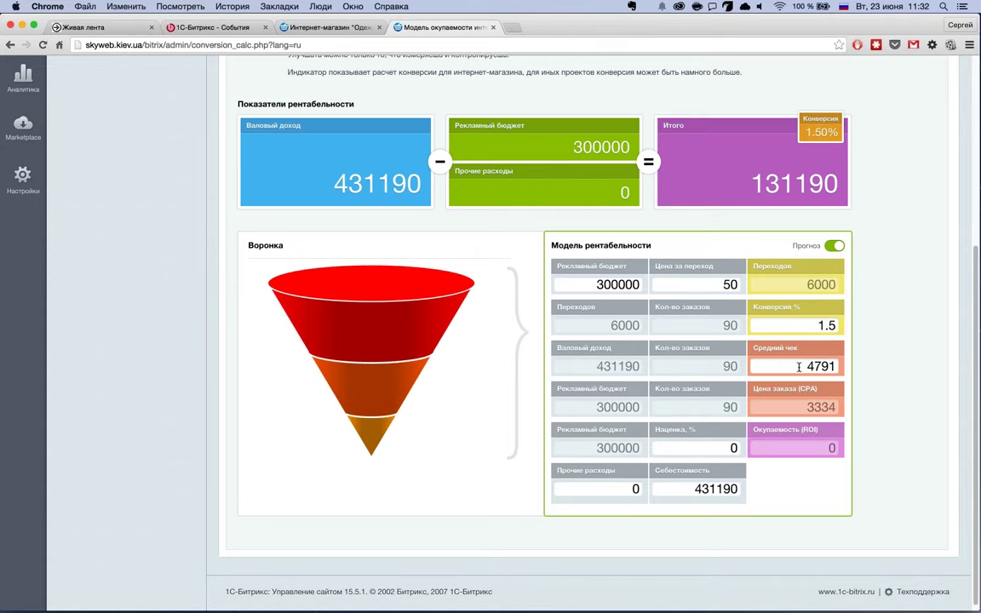
pyautogui.doubleClick(839, 366)
pyautogui.write('3000')
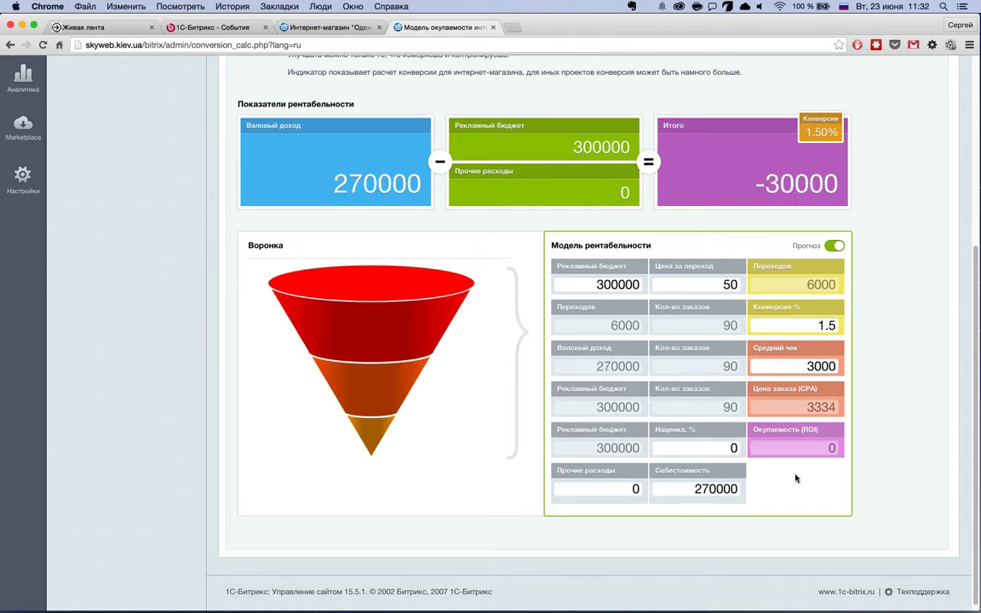
# Set the forecast's Прочие расходы to 10000 in the profitability model.
pyautogui.doubleClick(791, 372)
pyautogui.click(743, 489)
pyautogui.moveTo(632, 489); pyautogui.dragTo(648, 486)
pyautogui.write('10000')
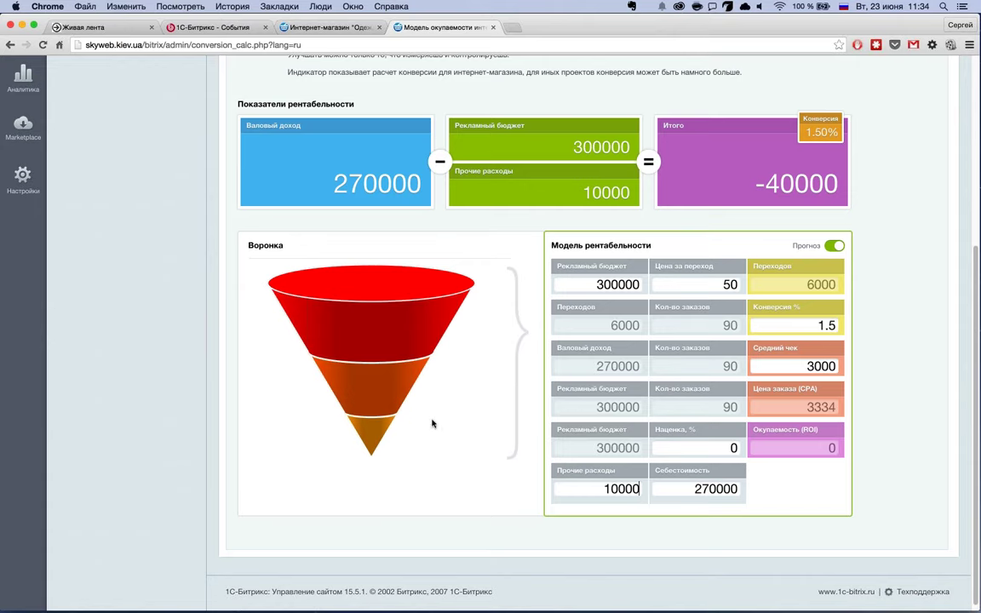
pyautogui.click(588, 484)
# Open the A/B-тестирование section of Маркетинг.
pyautogui.scroll(5, 239, 209)
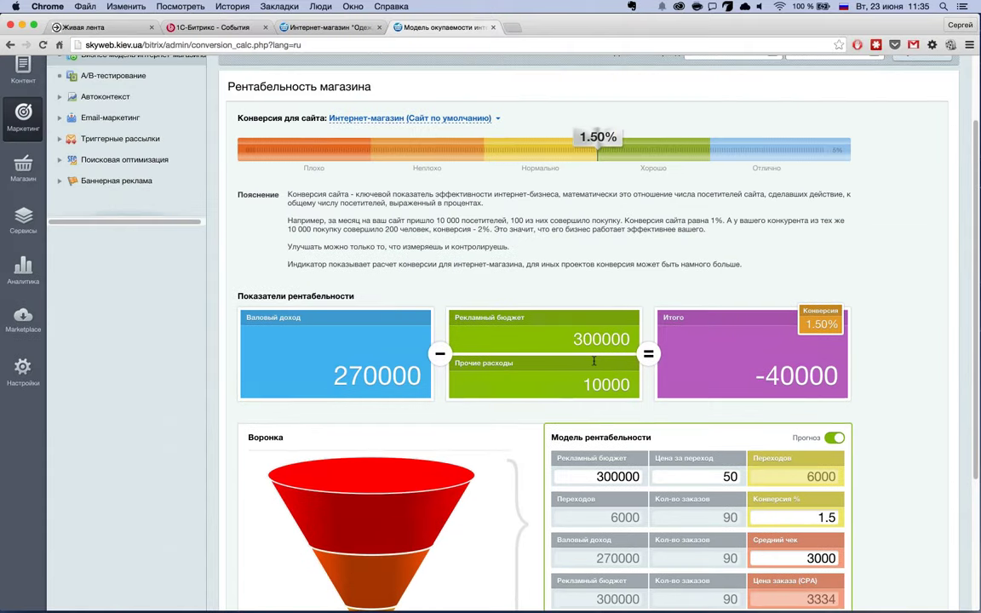
pyautogui.scroll(3, 594, 361)
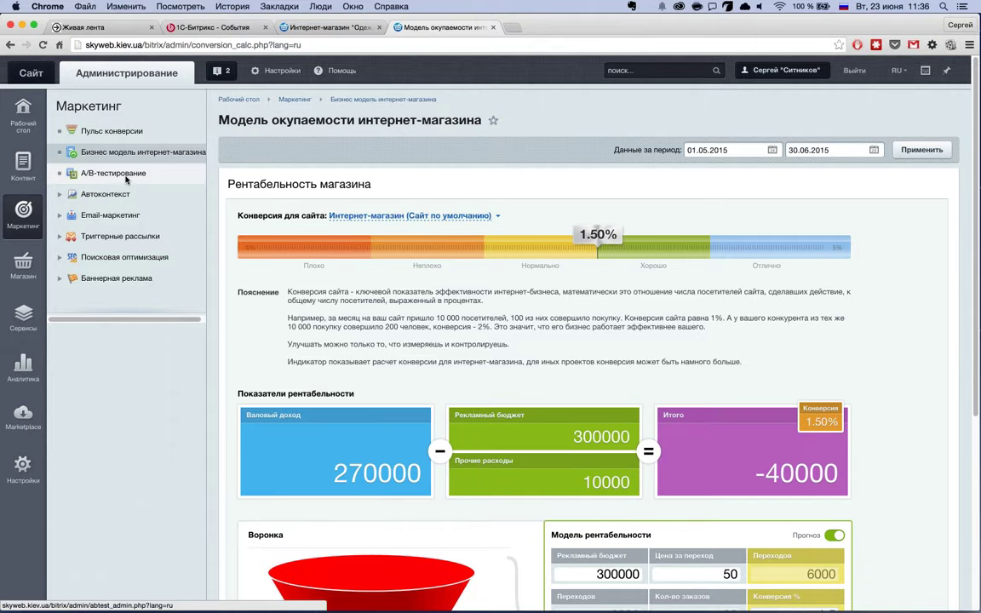
pyautogui.scroll(-3, 126, 179)
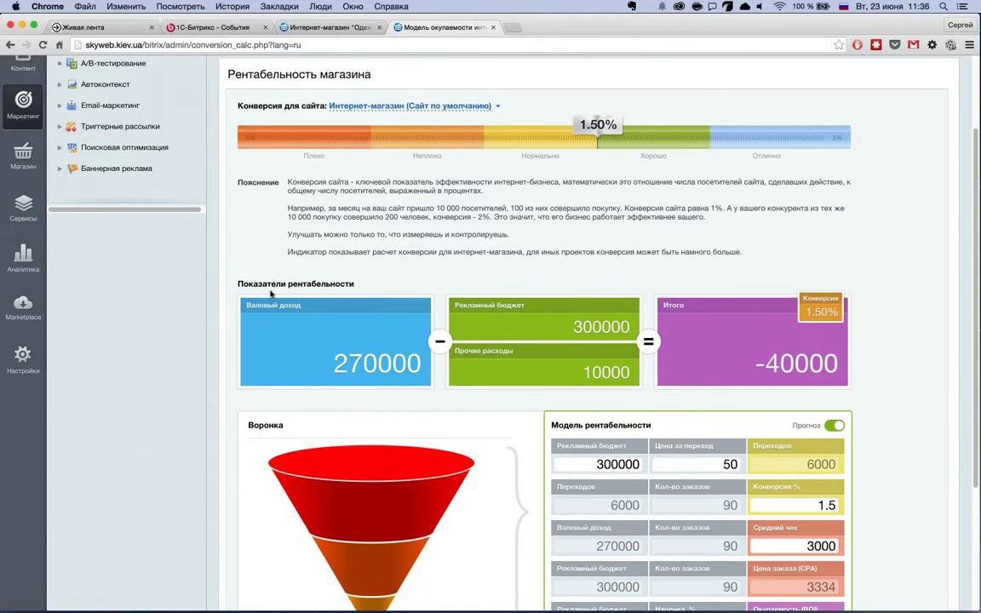
pyautogui.scroll(3, 272, 293)
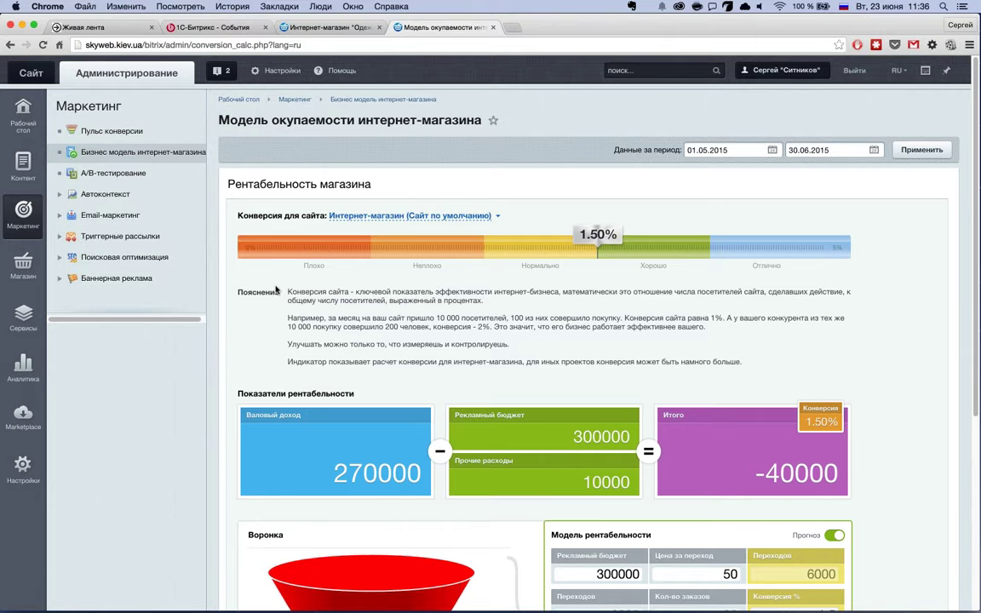
pyautogui.scroll(-3, 275, 291)
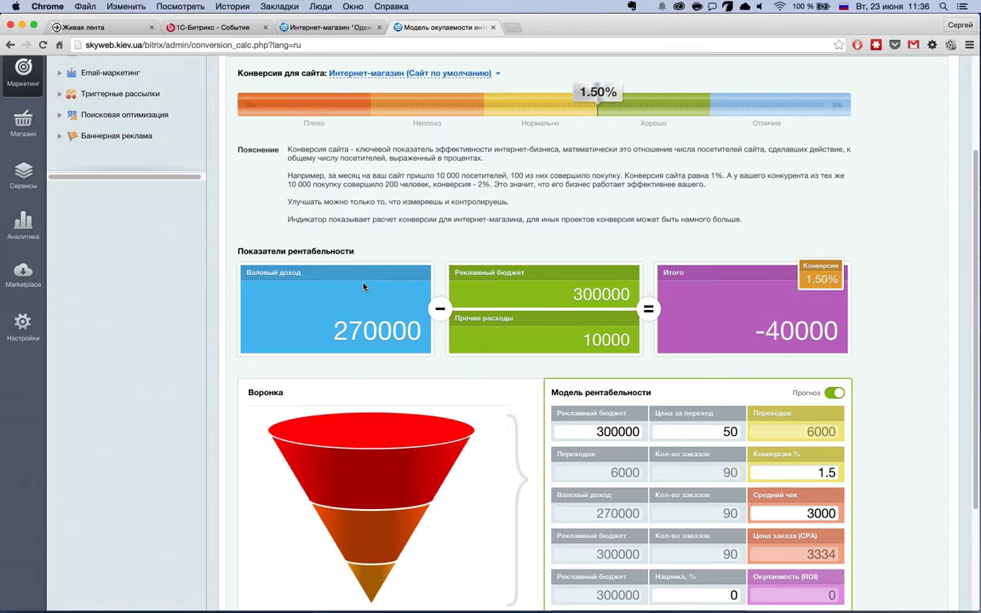
pyautogui.scroll(3, 364, 287)
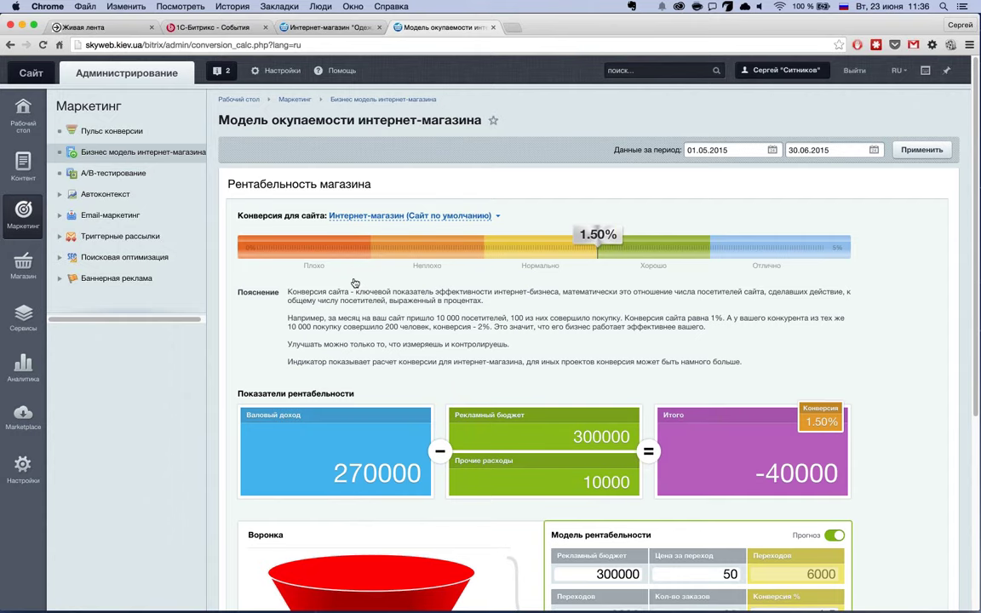
pyautogui.click(130, 174)
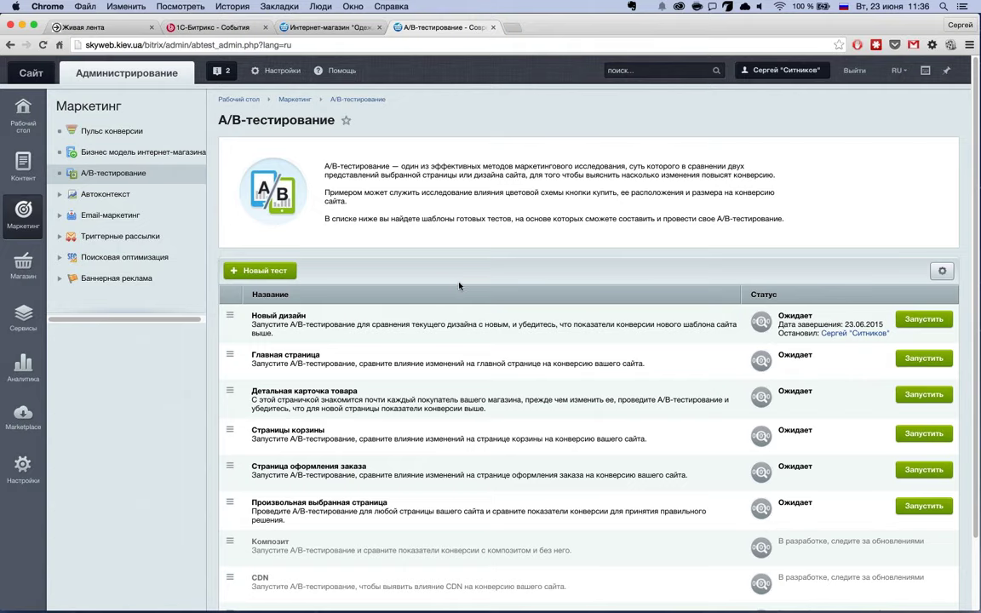
# Look through the list of ready-made A/B tests and open the report of the Новый дизайн test.
pyautogui.scroll(-1, 461, 285)
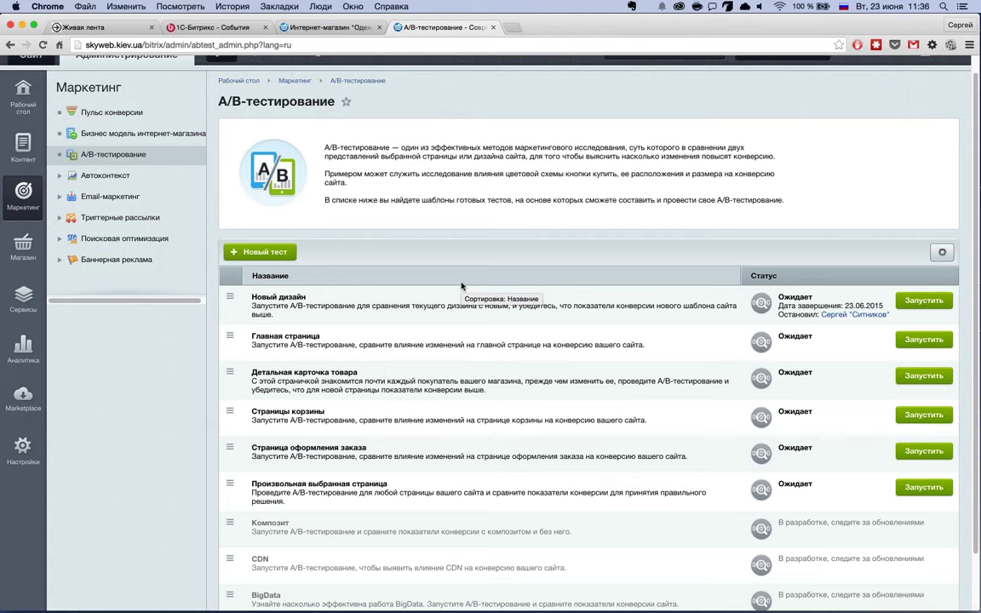
pyautogui.scroll(1, 462, 286)
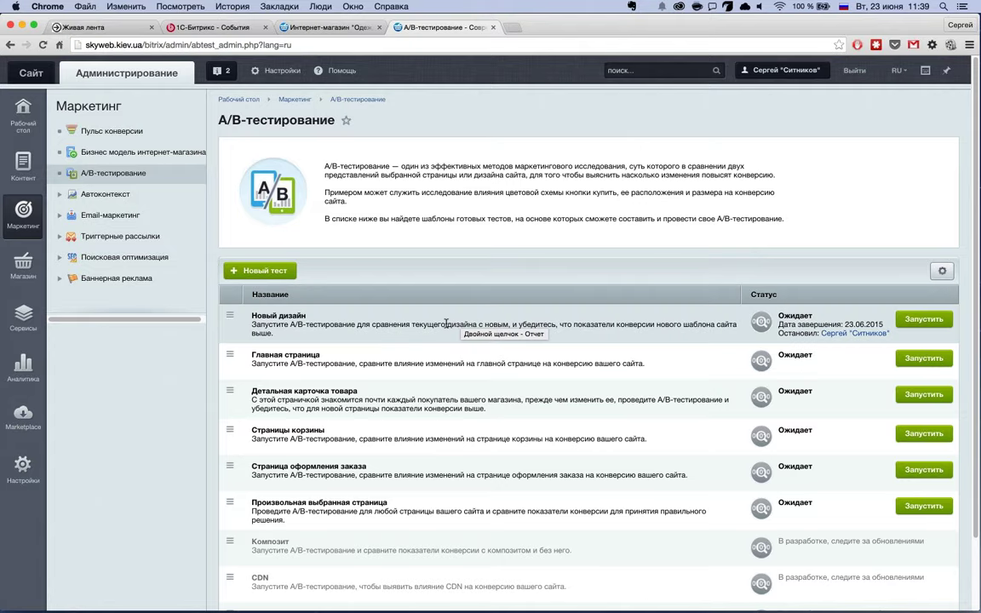
pyautogui.scroll(-2, 447, 327)
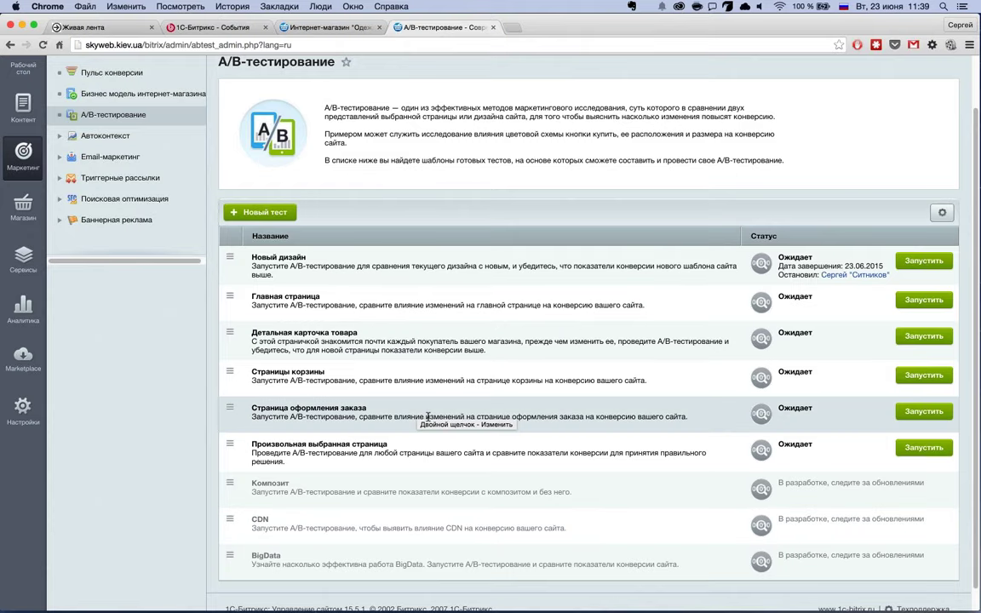
pyautogui.scroll(1, 422, 405)
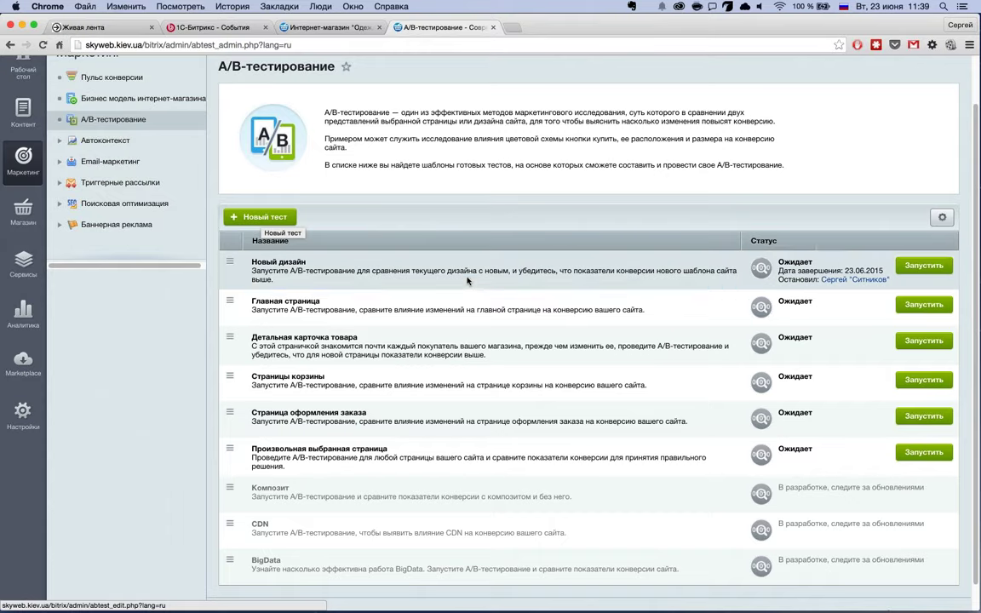
pyautogui.doubleClick(475, 285)
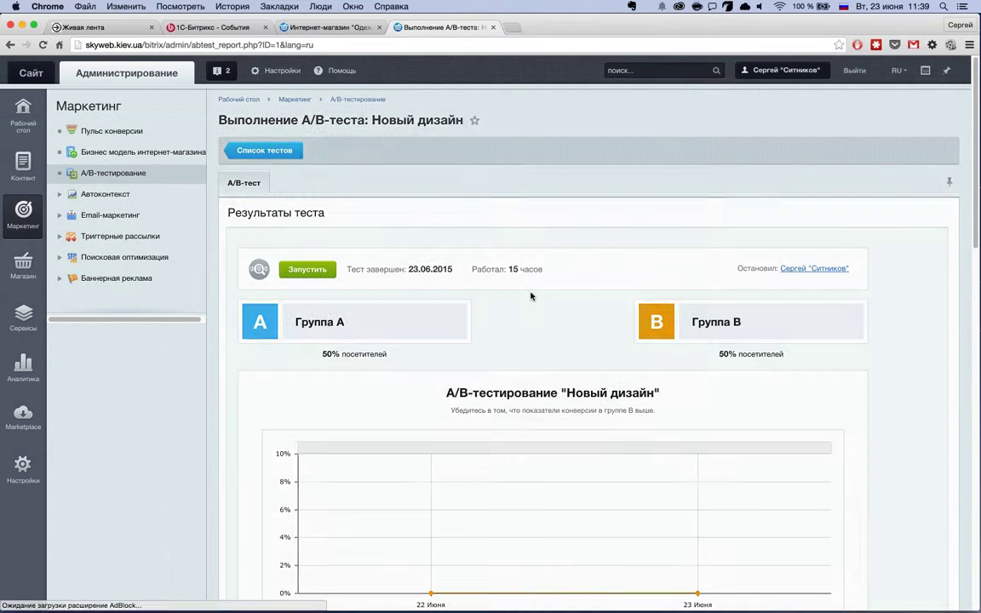
# Examine the visitor split between groups A and B, the conversion chart and the conversion summary of the Новый дизайн test.
pyautogui.scroll(-2, 532, 298)
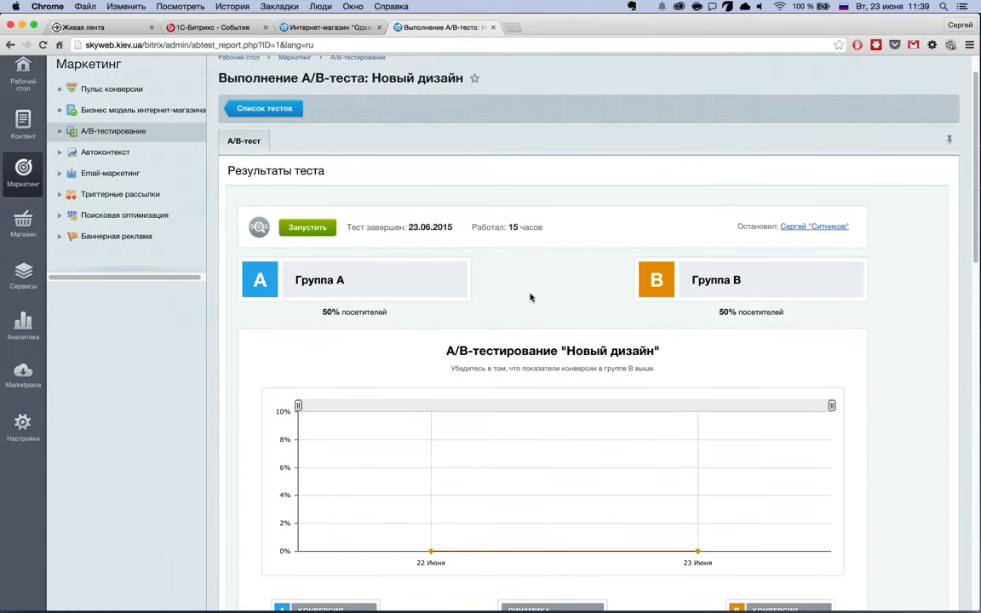
pyautogui.scroll(-5, 529, 297)
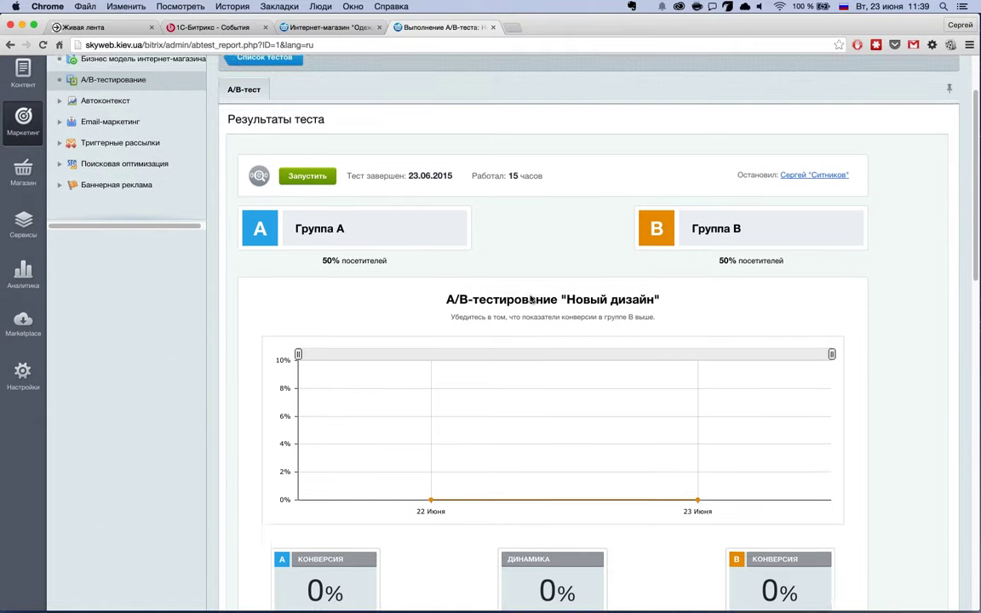
pyautogui.scroll(-2, 530, 298)
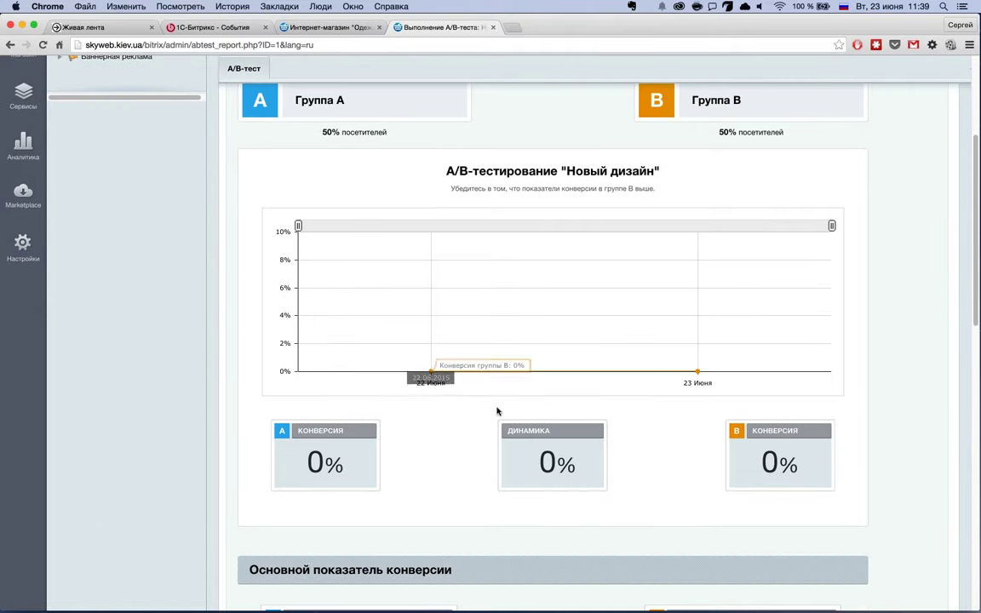
pyautogui.scroll(8, 498, 411)
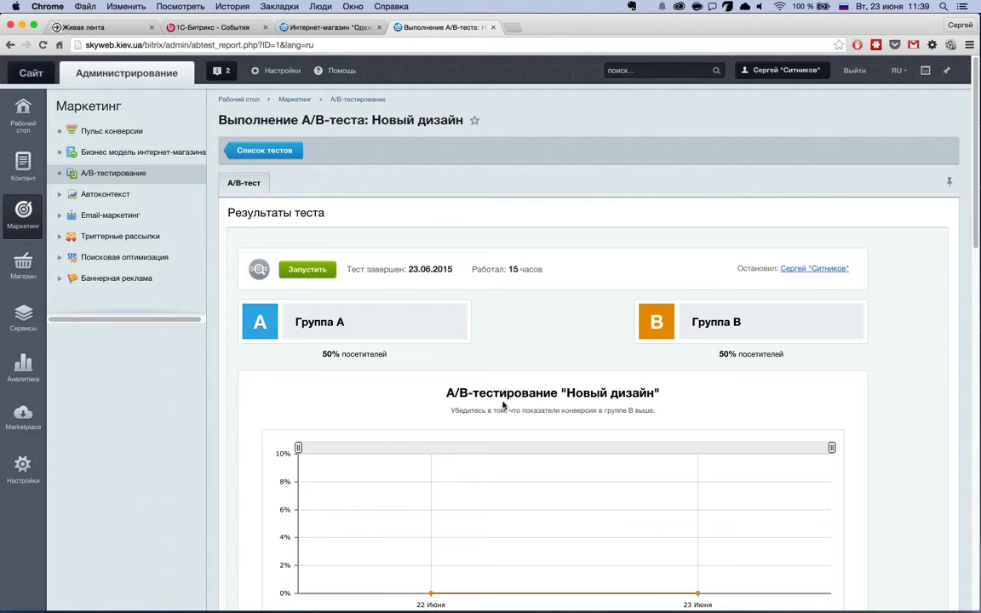
pyautogui.scroll(-2, 505, 411)
pyautogui.scroll(-1, 503, 406)
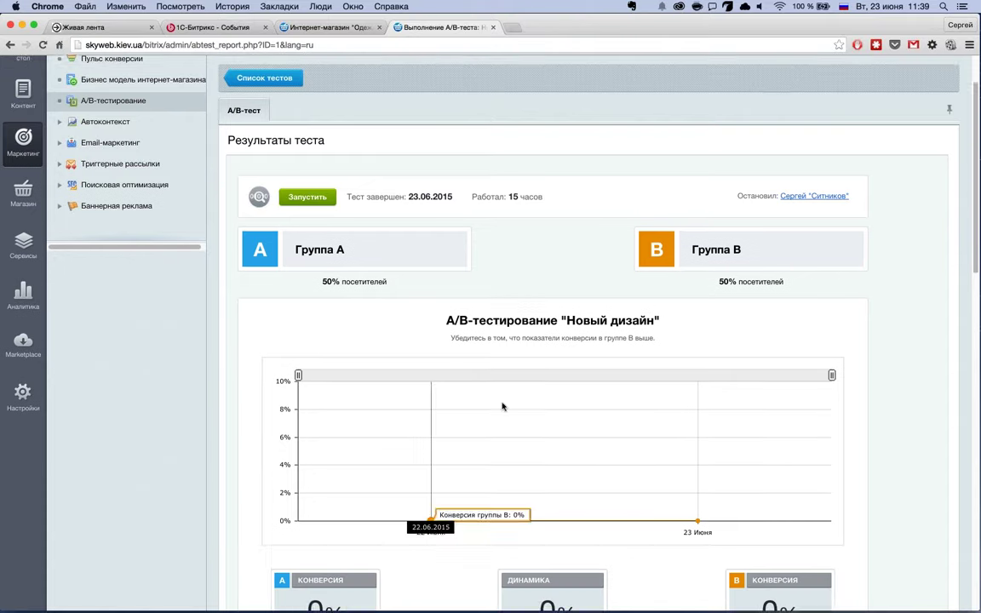
pyautogui.scroll(-4, 504, 405)
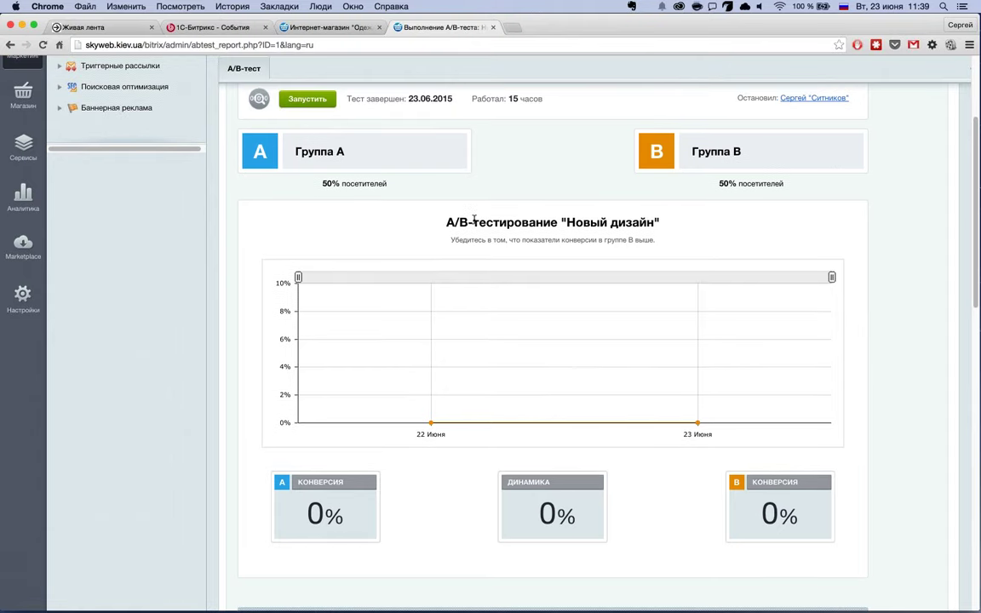
pyautogui.scroll(3, 476, 230)
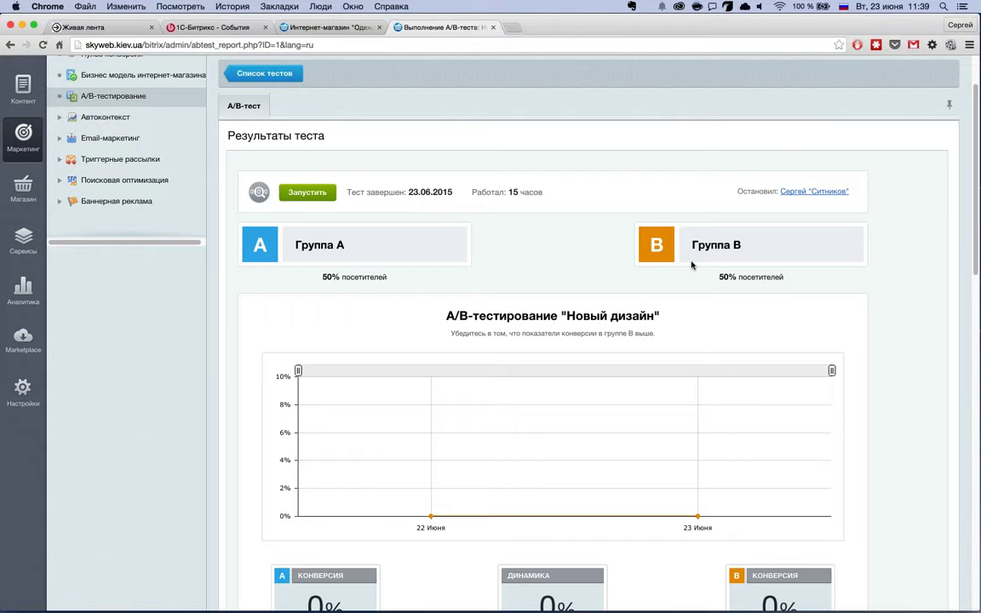
pyautogui.scroll(-3, 692, 265)
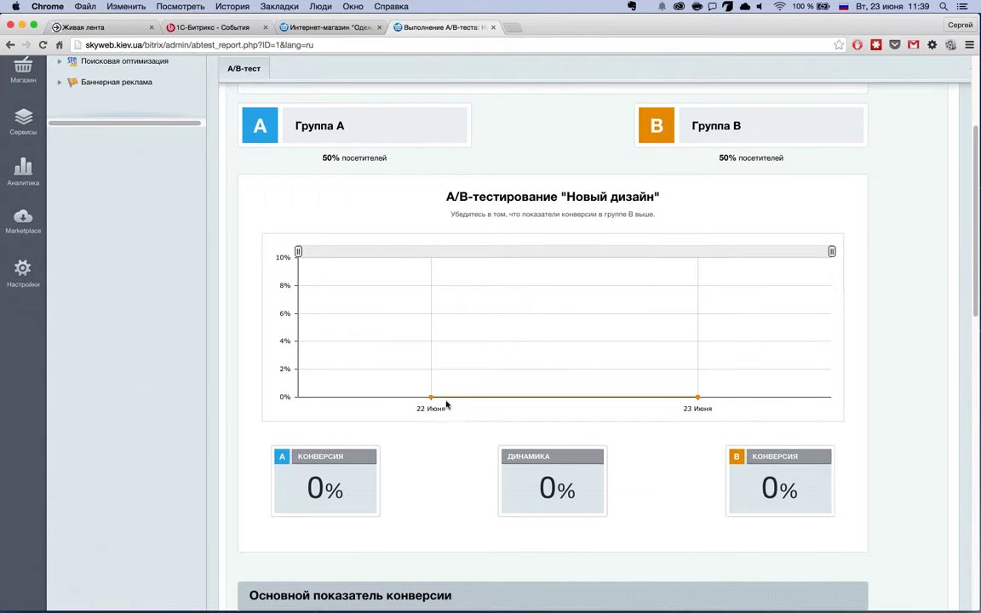
pyautogui.scroll(-1, 449, 403)
pyautogui.scroll(-2, 461, 396)
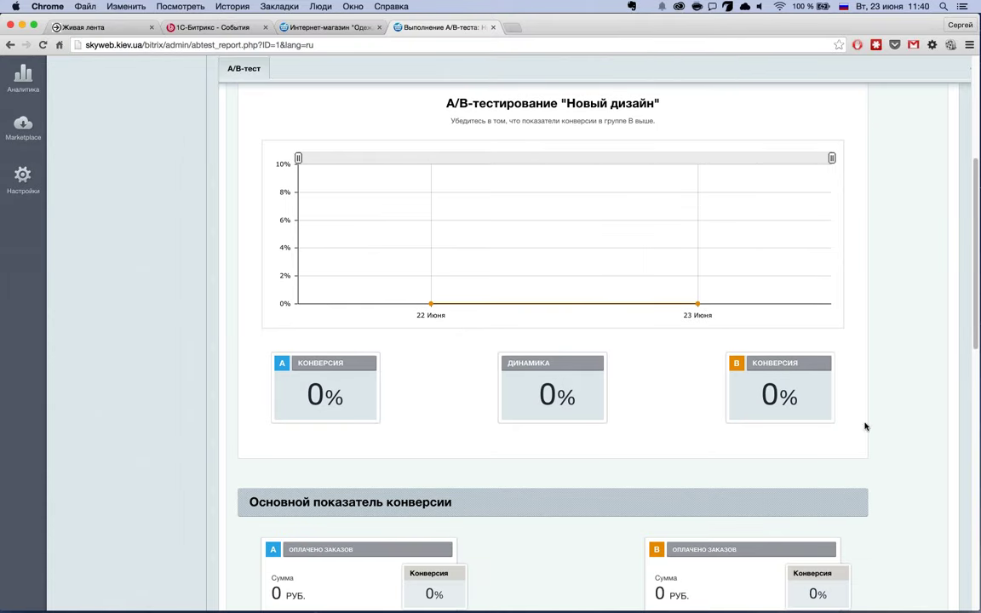
pyautogui.scroll(-1, 696, 398)
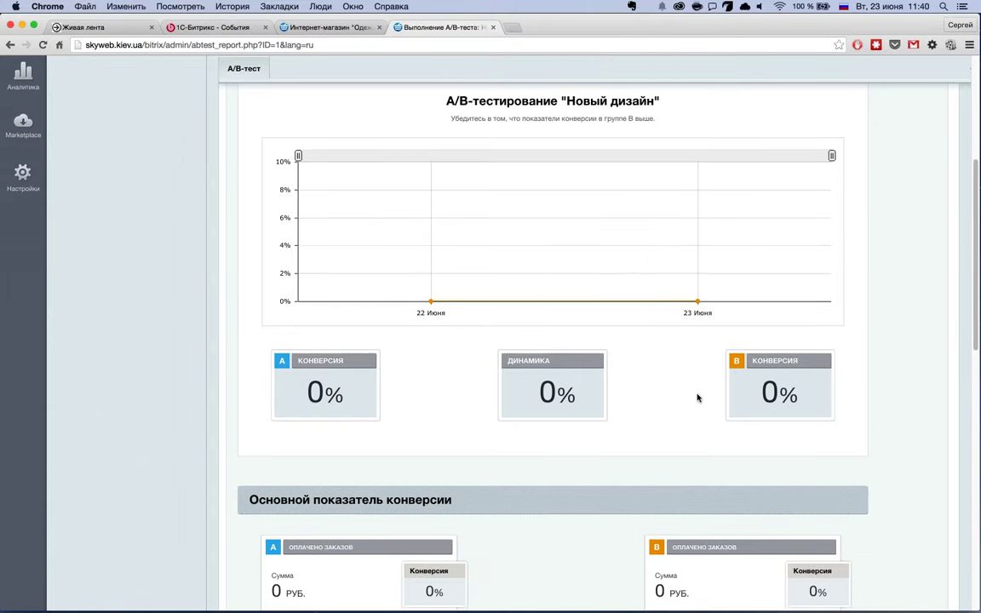
# Examine the Основной показатель конверсии funnel stages and the Все показатели конверсии figures for groups A and B.
pyautogui.scroll(-3, 647, 385)
pyautogui.scroll(-3, 635, 382)
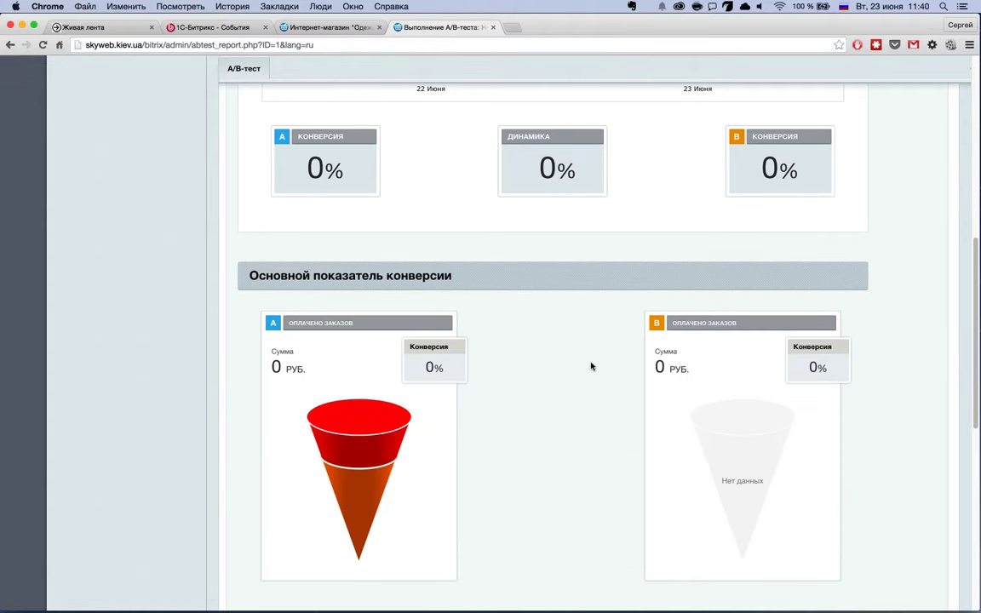
pyautogui.scroll(-3, 591, 365)
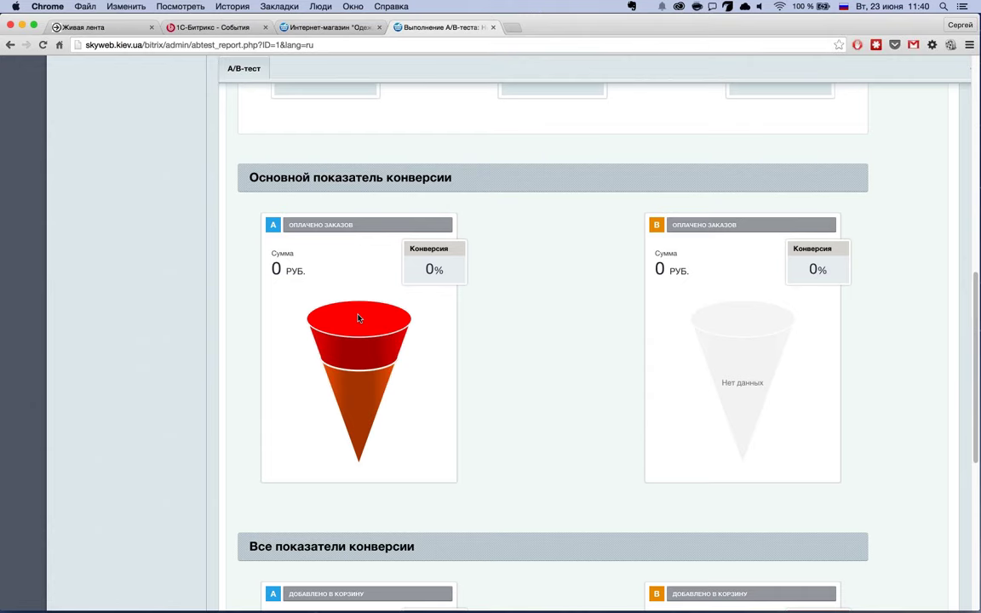
pyautogui.moveTo(362, 345)
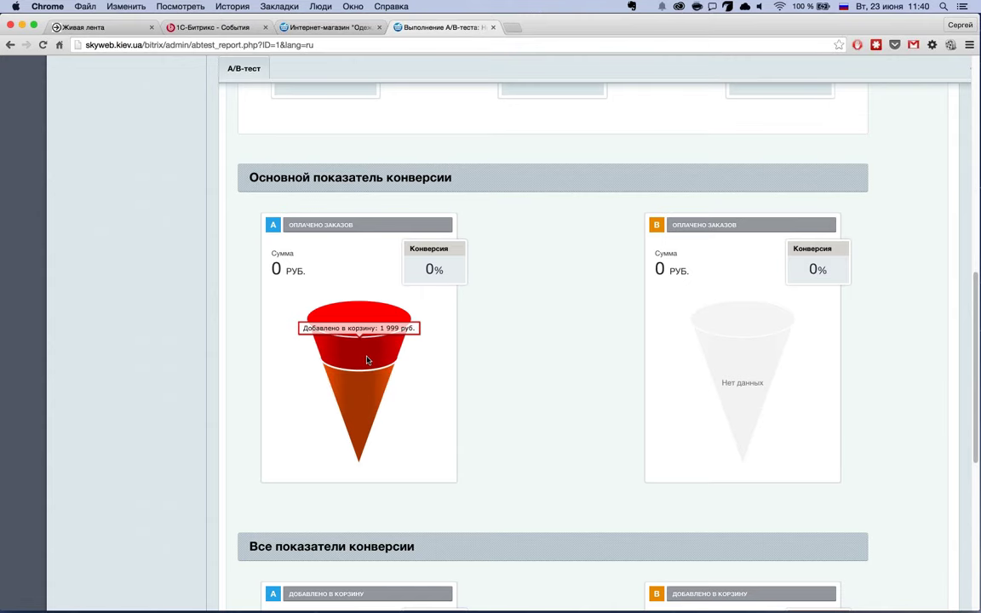
pyautogui.moveTo(373, 415)
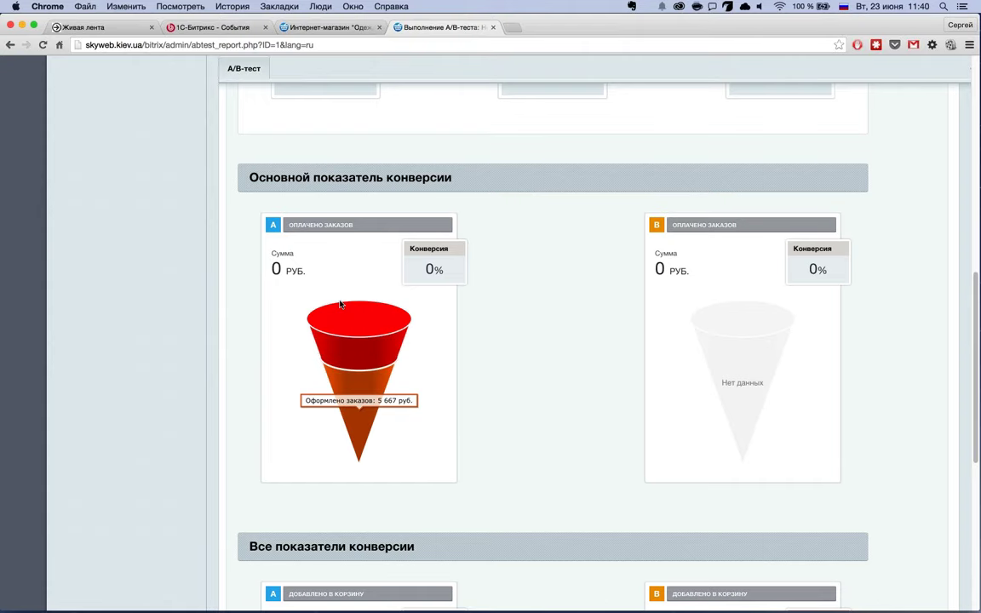
pyautogui.scroll(-1, 338, 292)
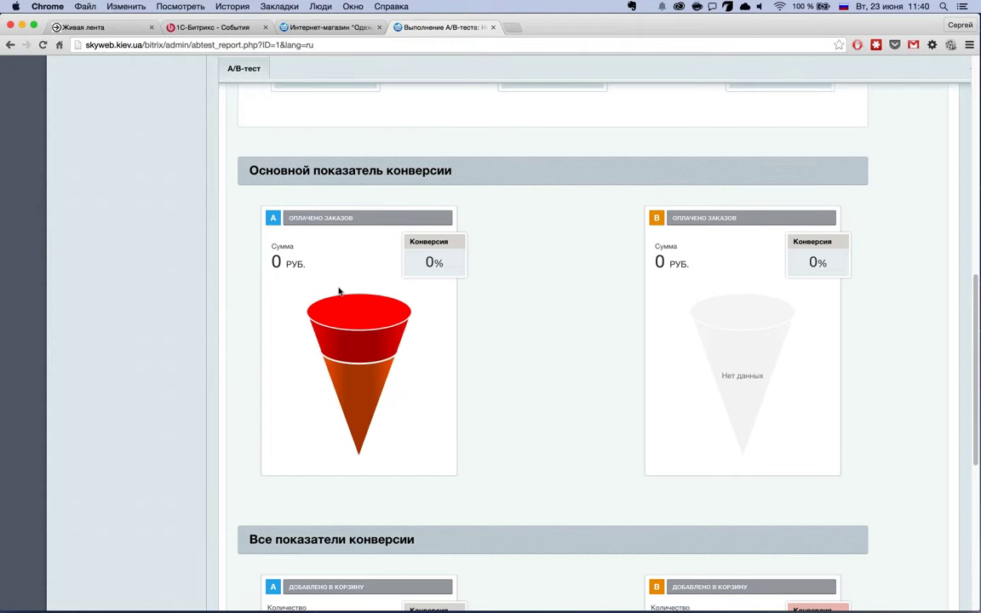
pyautogui.scroll(-5, 340, 290)
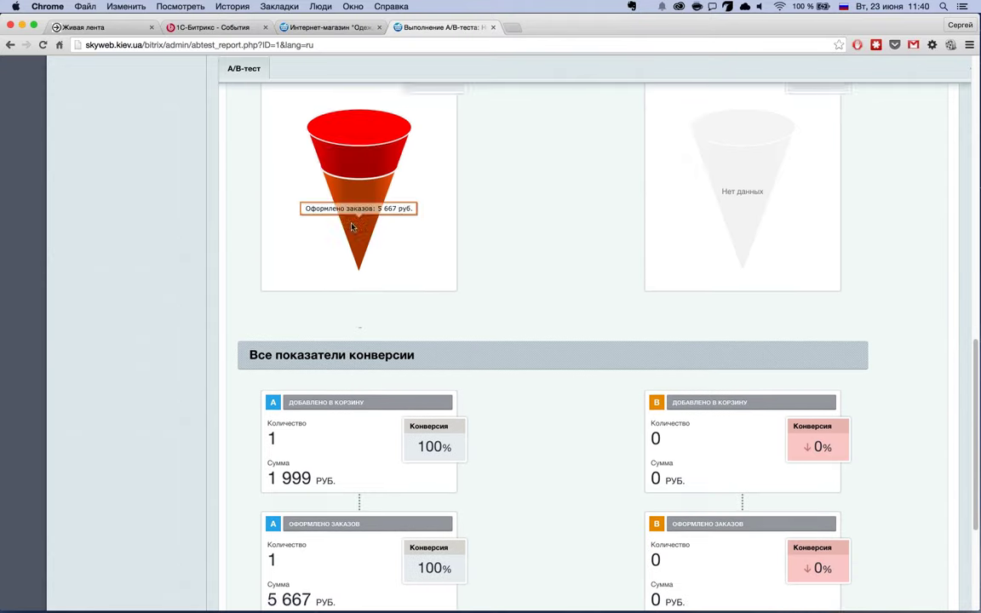
pyautogui.scroll(-6, 353, 232)
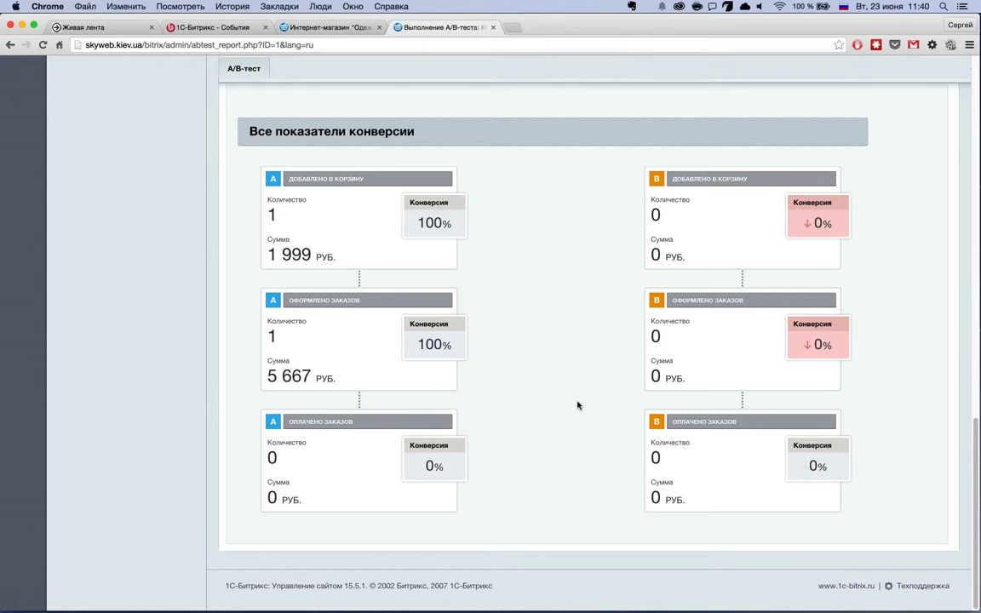
# Return to the list of A/B tests and open the Новый дизайн test's parameters for editing.
pyautogui.scroll(3, 558, 414)
pyautogui.scroll(15, 558, 414)
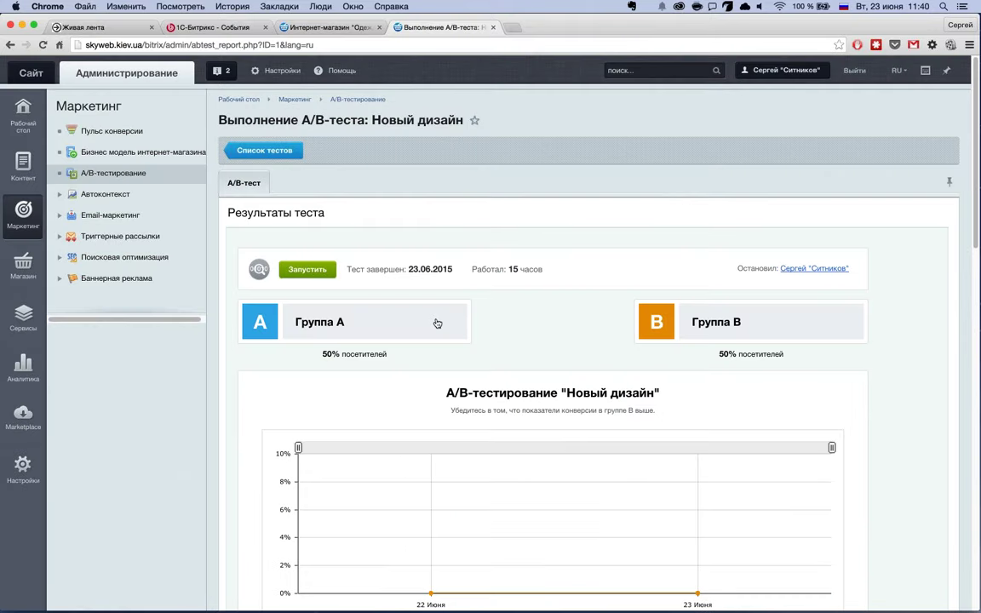
pyautogui.click(297, 264)
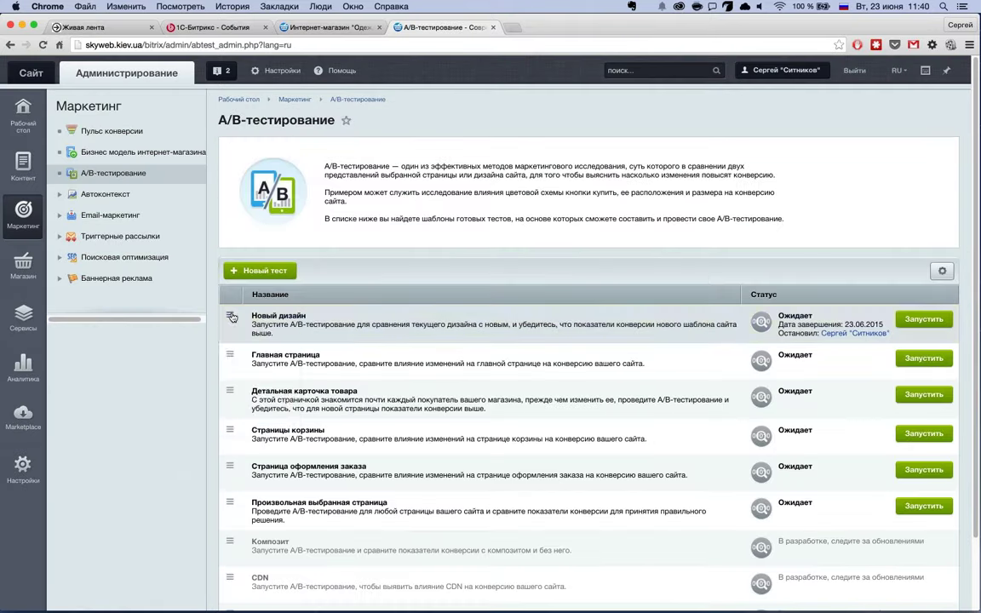
pyautogui.click(229, 315)
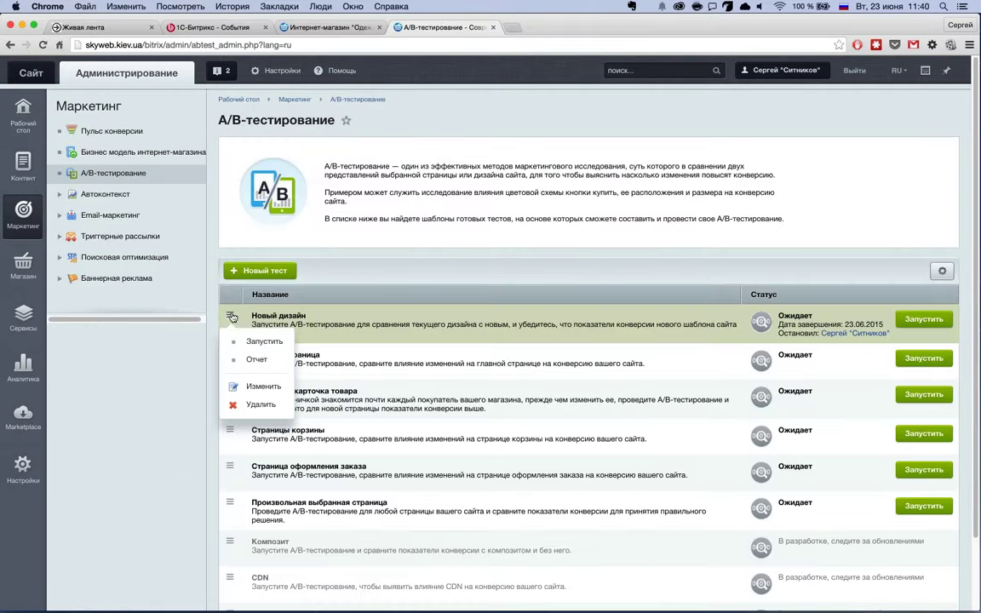
pyautogui.click(261, 386)
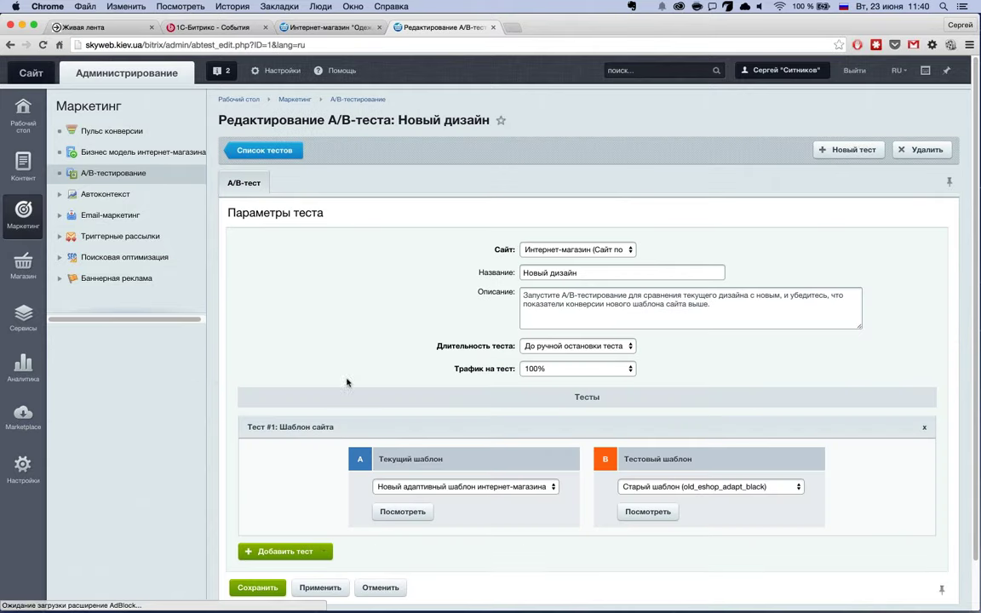
pyautogui.scroll(-1, 310, 290)
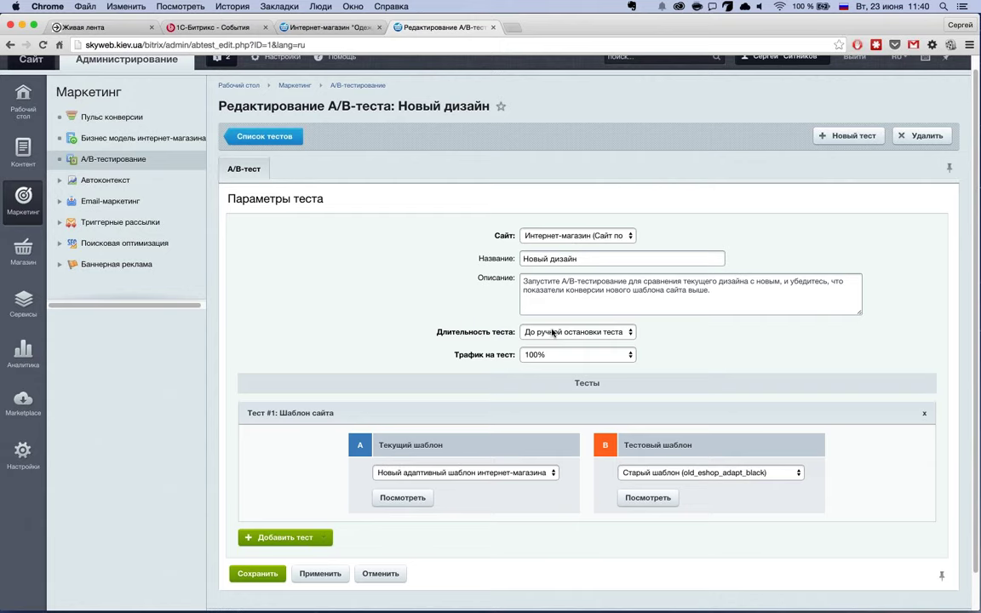
# Review the available options for the test's duration and its share of traffic, keeping До ручной остановки теста and 100%.
pyautogui.click(552, 332)
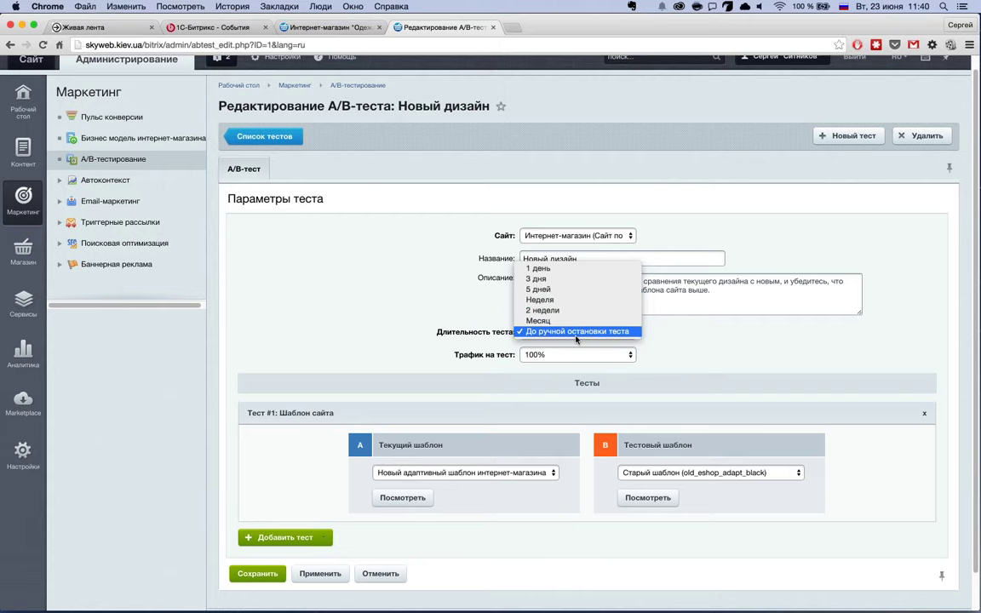
pyautogui.click(673, 347)
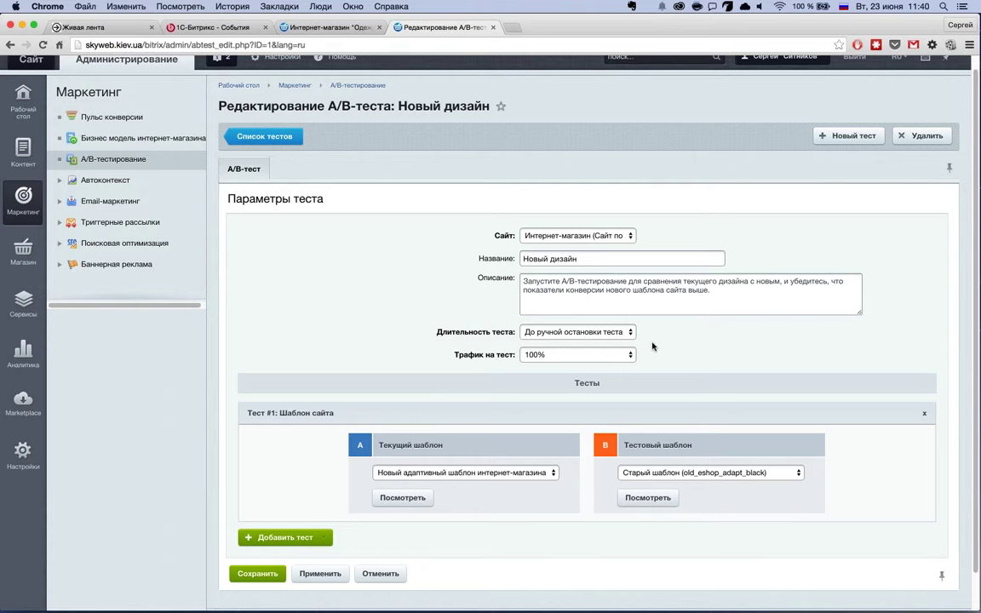
pyautogui.click(575, 356)
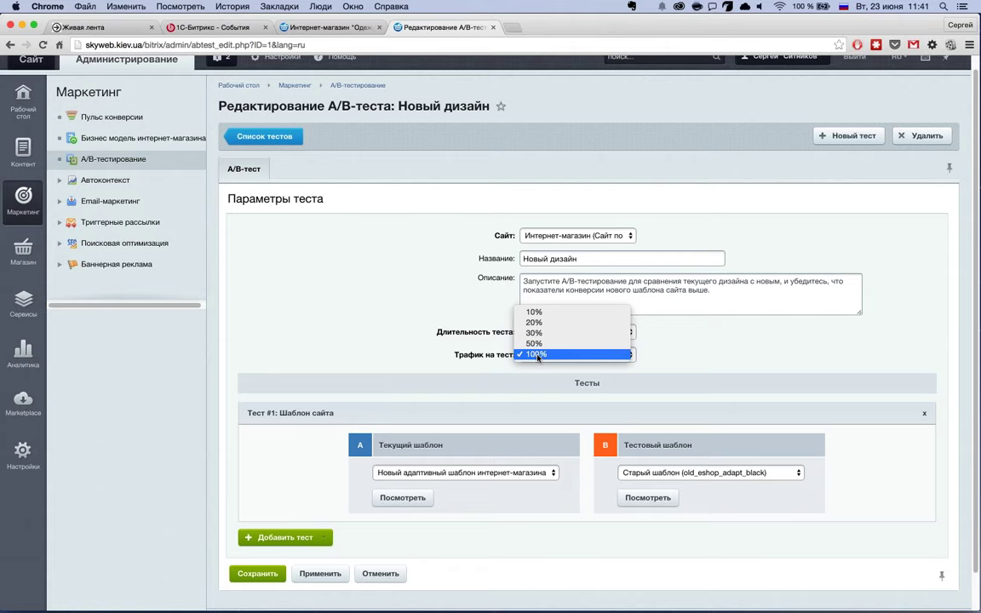
pyautogui.click(661, 350)
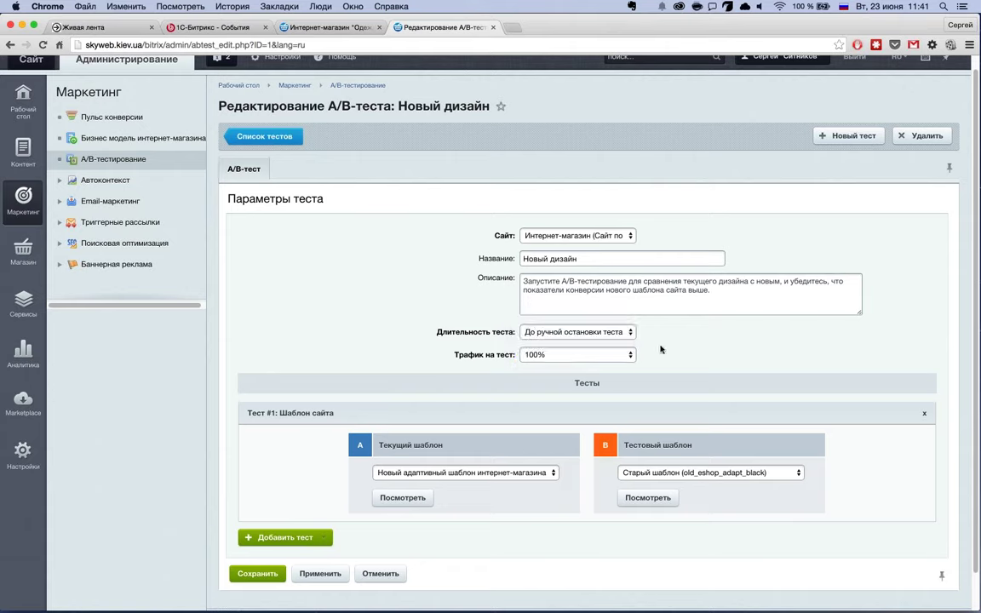
# Review the site templates available for variants A and B of Тест #1, keeping the current choices.
pyautogui.scroll(-2, 596, 374)
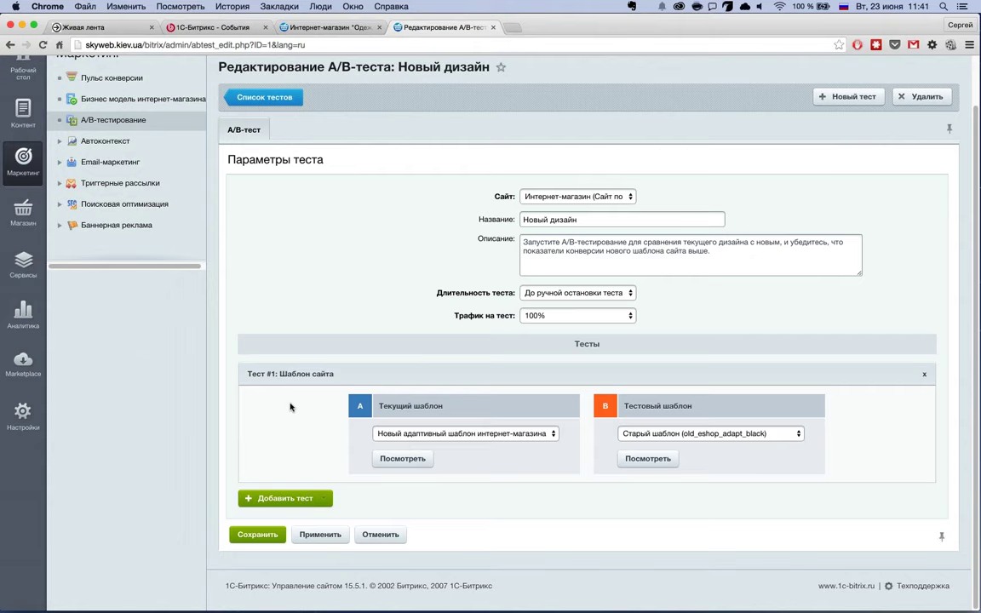
pyautogui.click(480, 436)
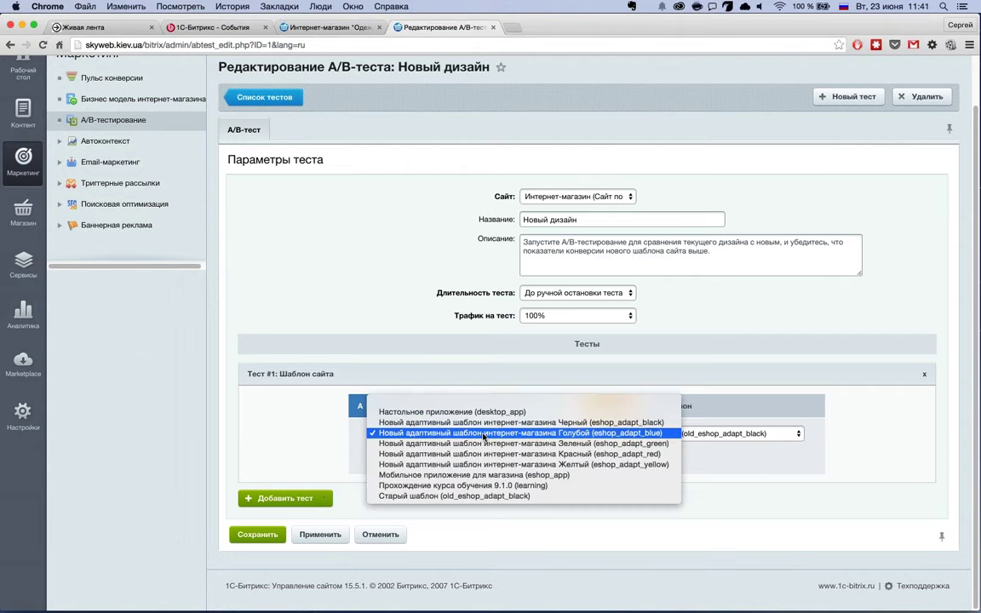
pyautogui.click(484, 435)
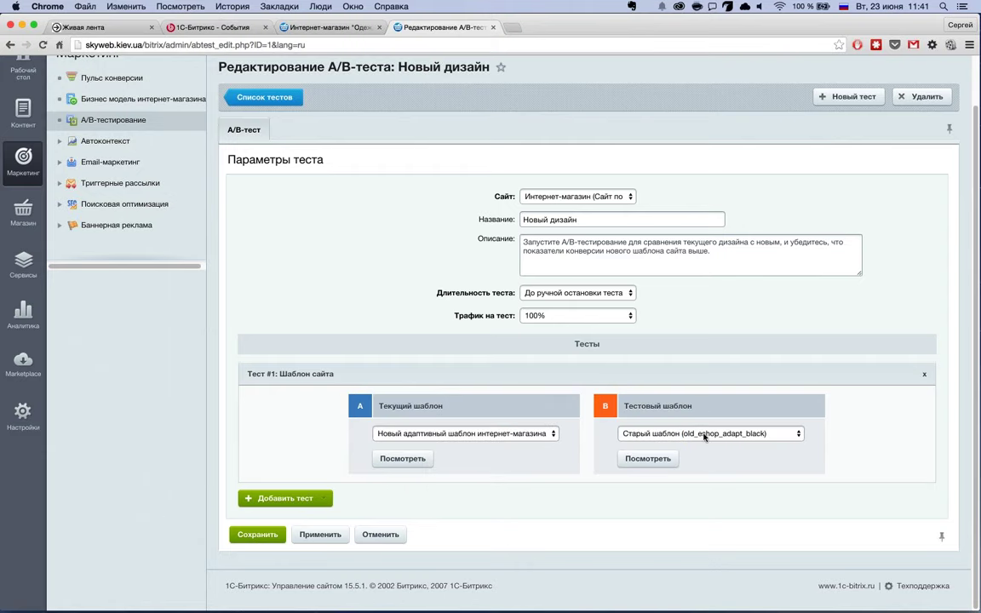
pyautogui.click(704, 437)
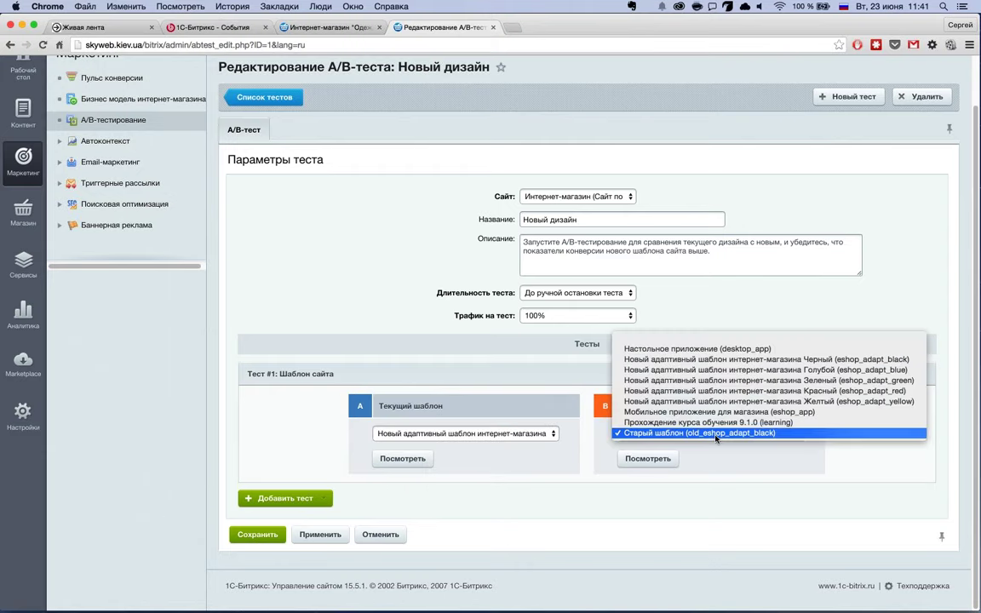
pyautogui.click(715, 436)
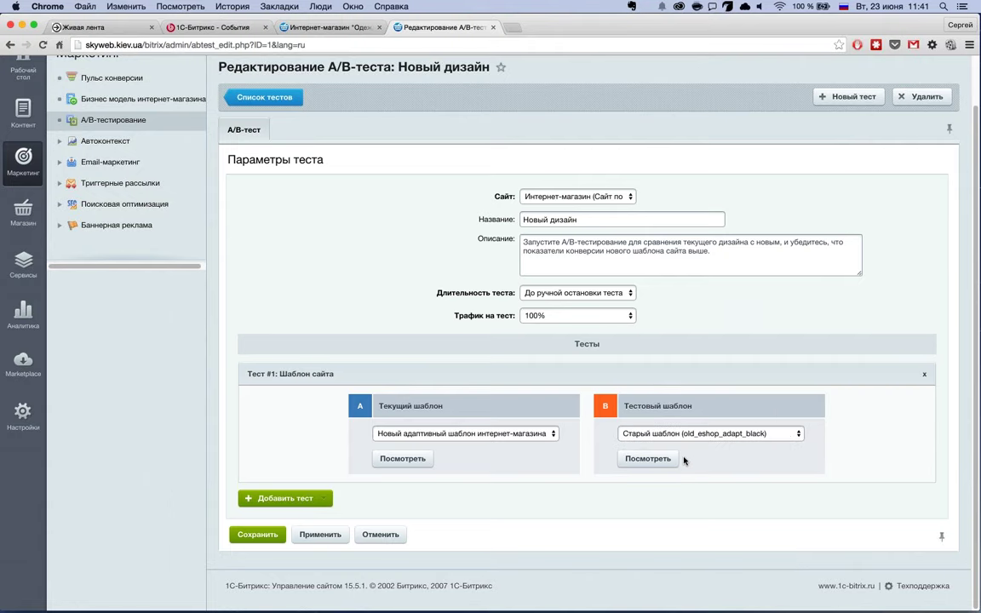
# Preview the shop with the variant A template and with the variant B template, closing both previews.
pyautogui.click(418, 458)
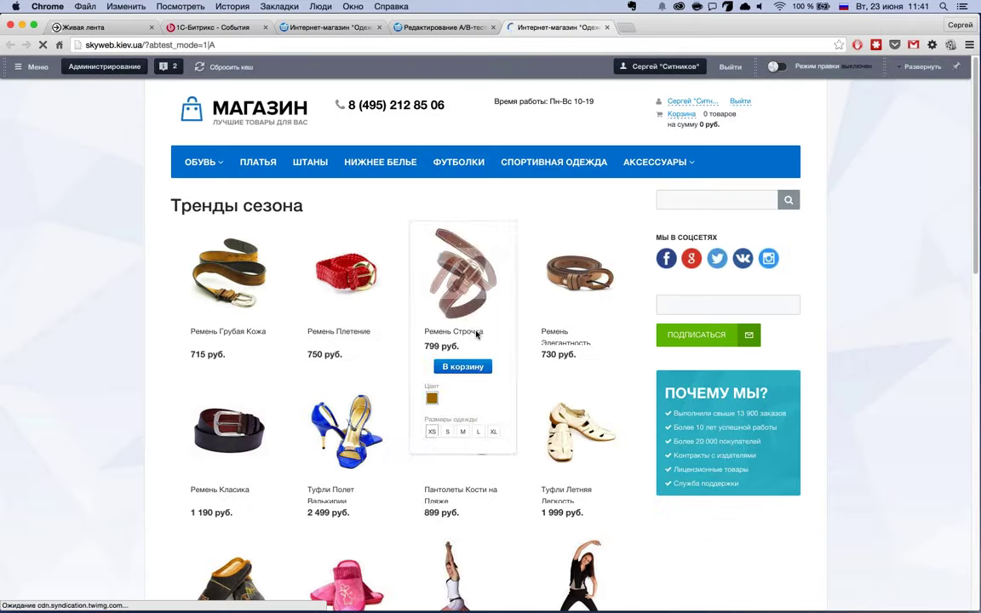
pyautogui.hotkey('ctrl', 'shift', 'Tab')
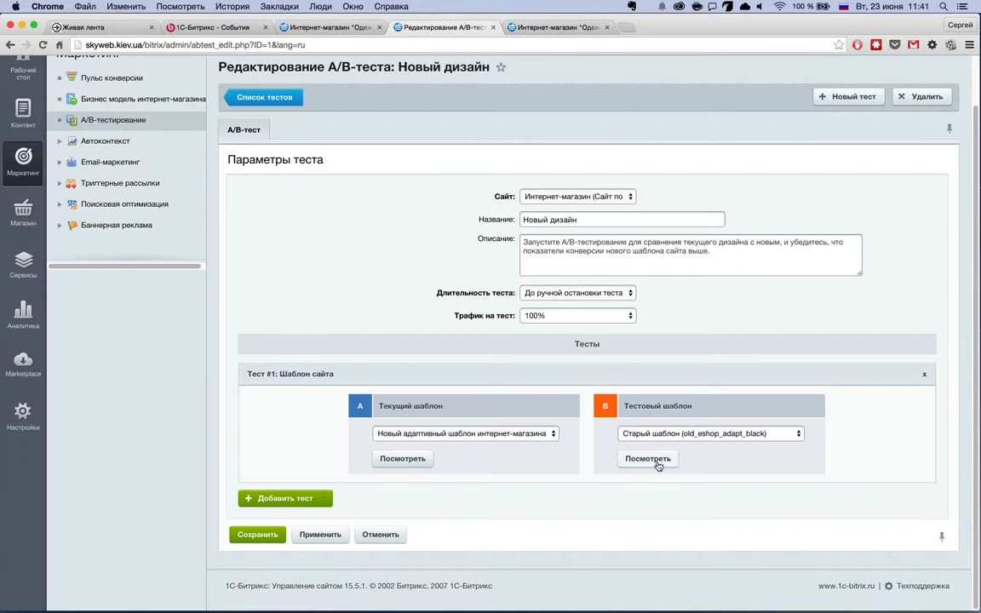
pyautogui.click(649, 459)
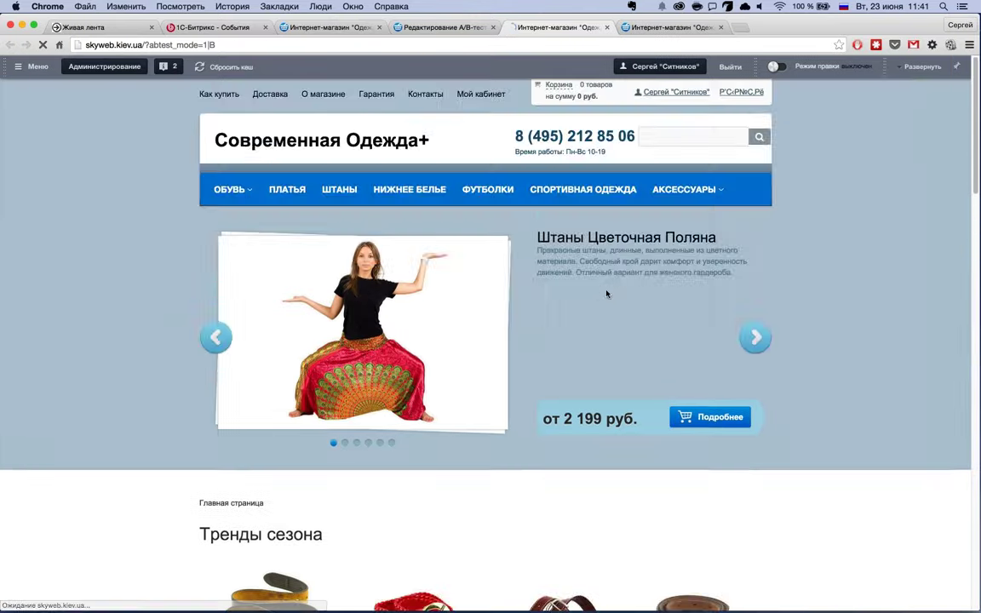
pyautogui.press('super+w')
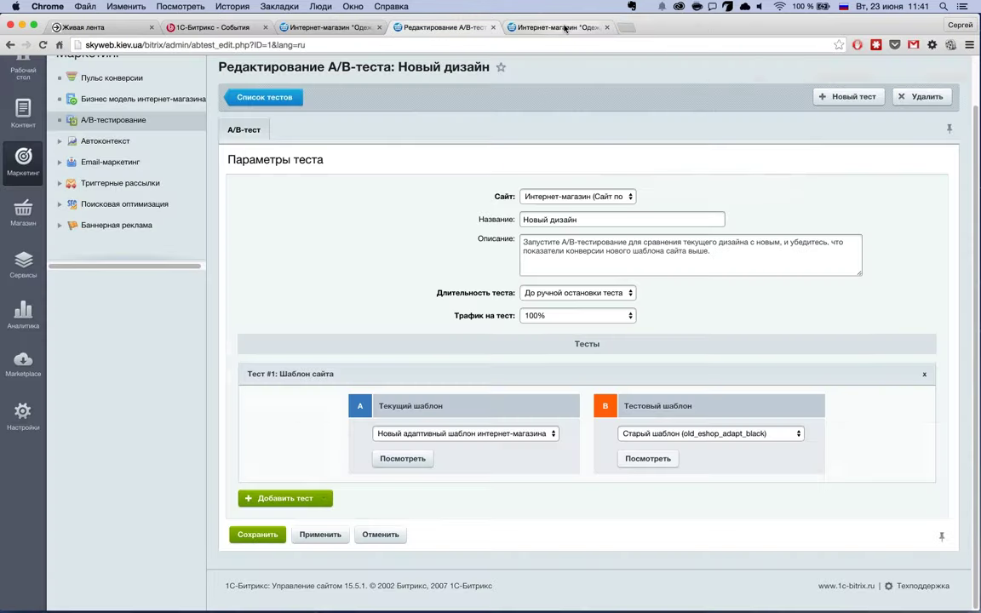
pyautogui.middleClick(565, 28)
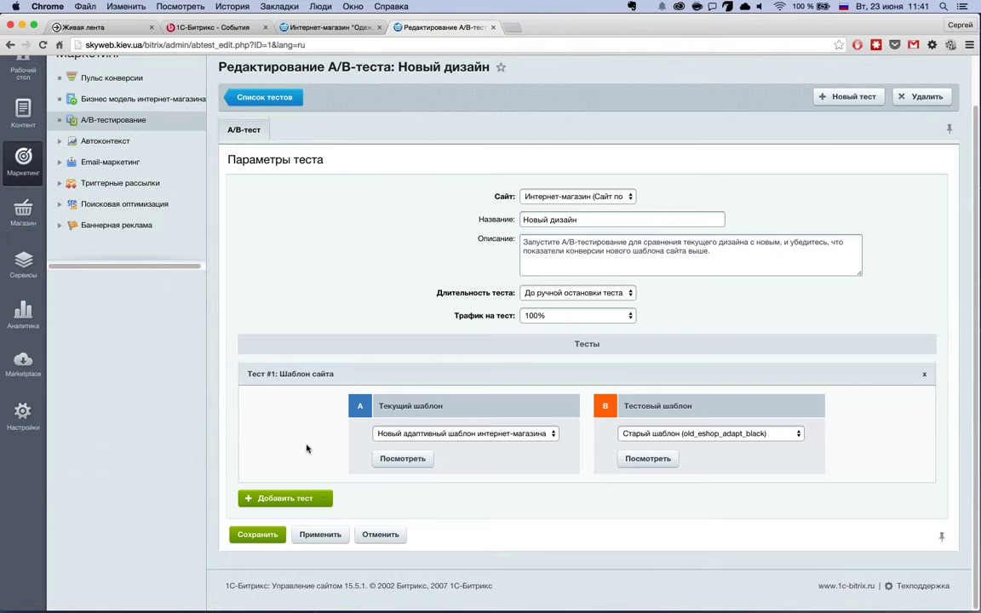
# Return to the list of A/B tests, launch the Новый дизайн test and confirm the launch.
pyautogui.press('Return')
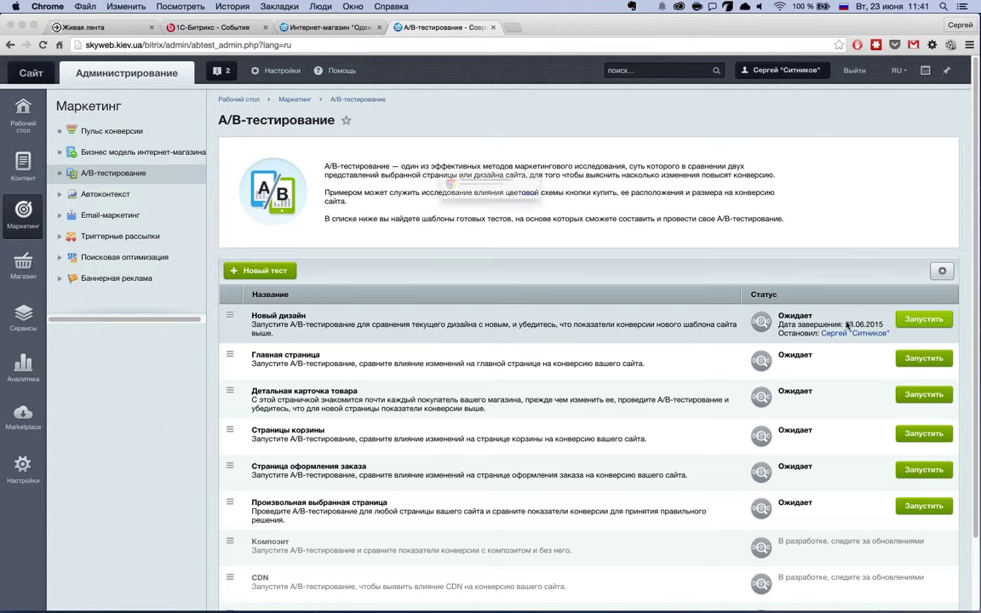
pyautogui.click(924, 318)
pyautogui.click(606, 212)
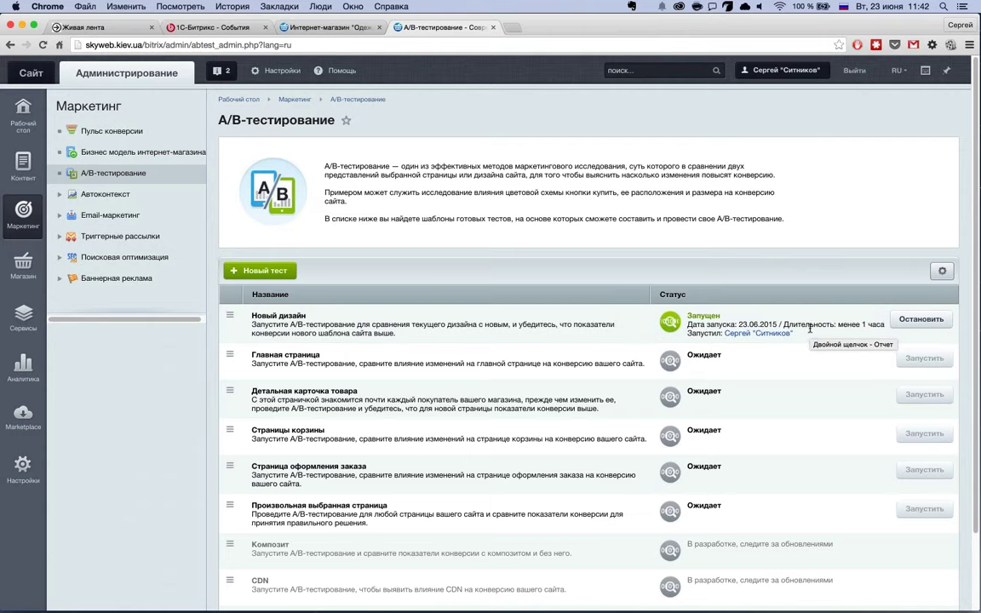
# Copy the site's domain and open the shop's home page in an incognito window.
pyautogui.moveTo(142, 44); pyautogui.dragTo(30, 44)
pyautogui.press('super+c')
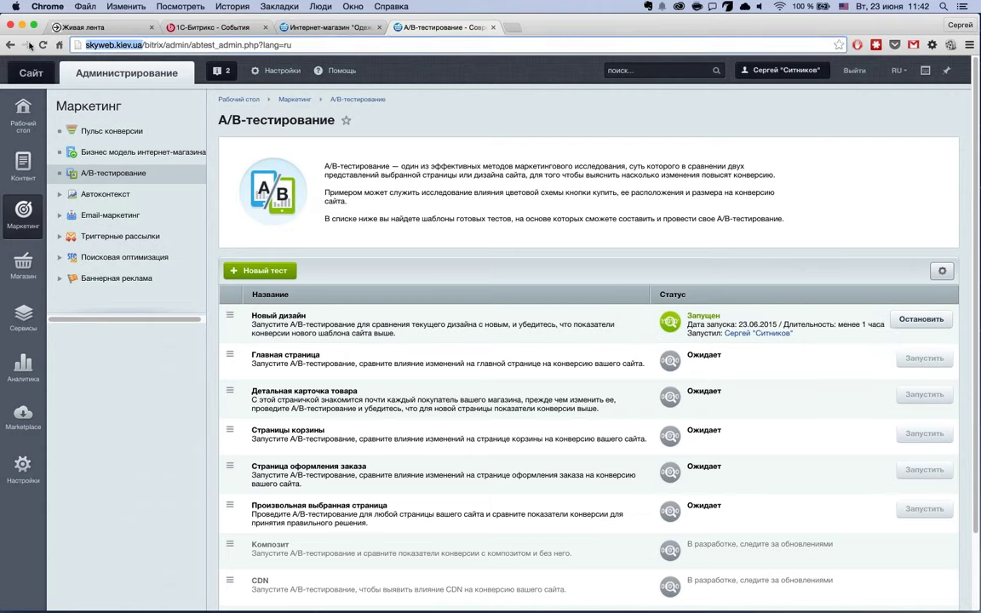
pyautogui.press('super+shift+n')
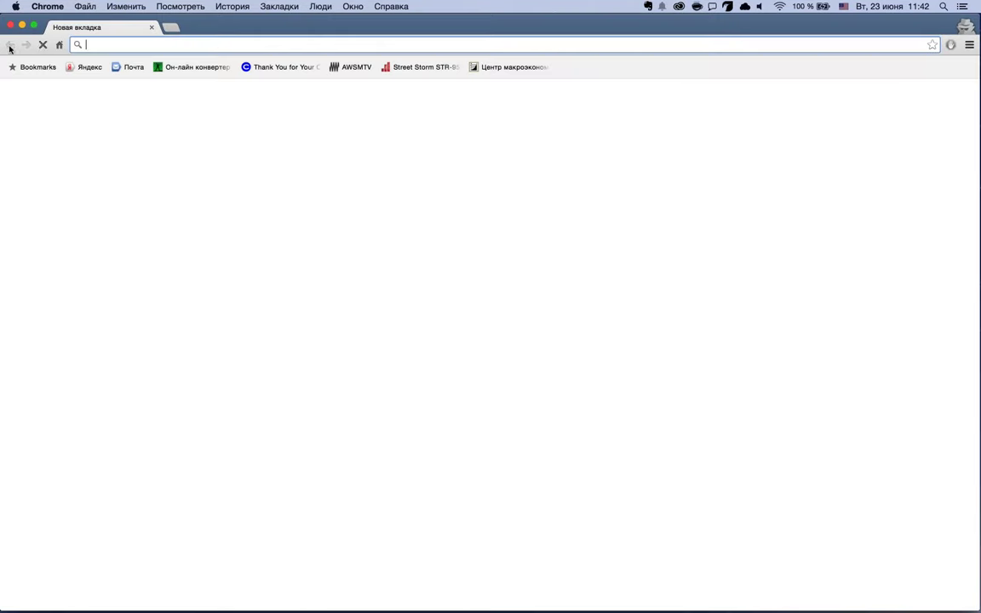
pyautogui.press('super+v')
pyautogui.press('Return')
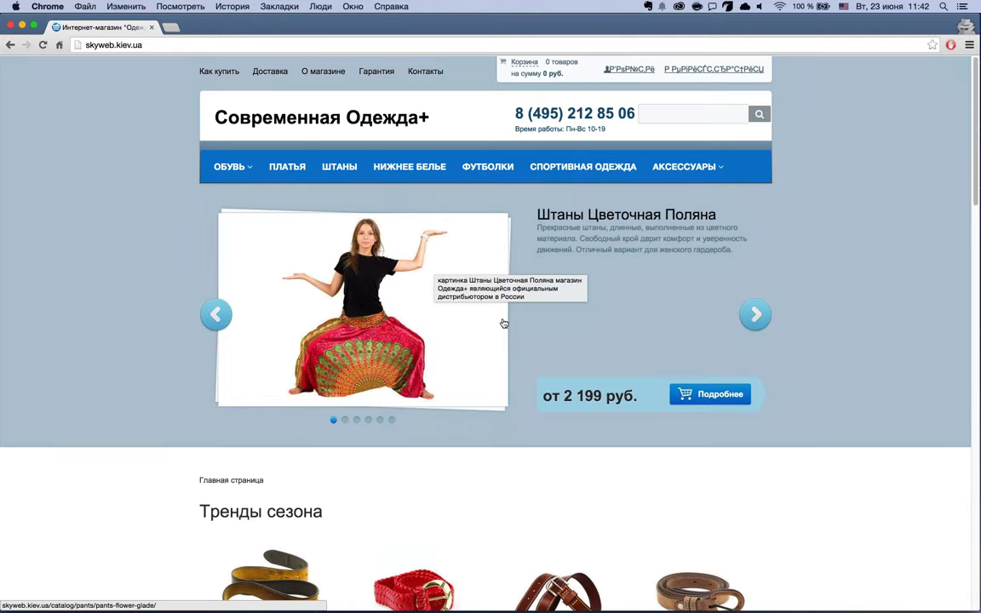
# Look through the home page's banner and the Тренды сезона products in the design served to the anonymous visitor.
pyautogui.scroll(-5, 503, 323)
pyautogui.scroll(4, 503, 323)
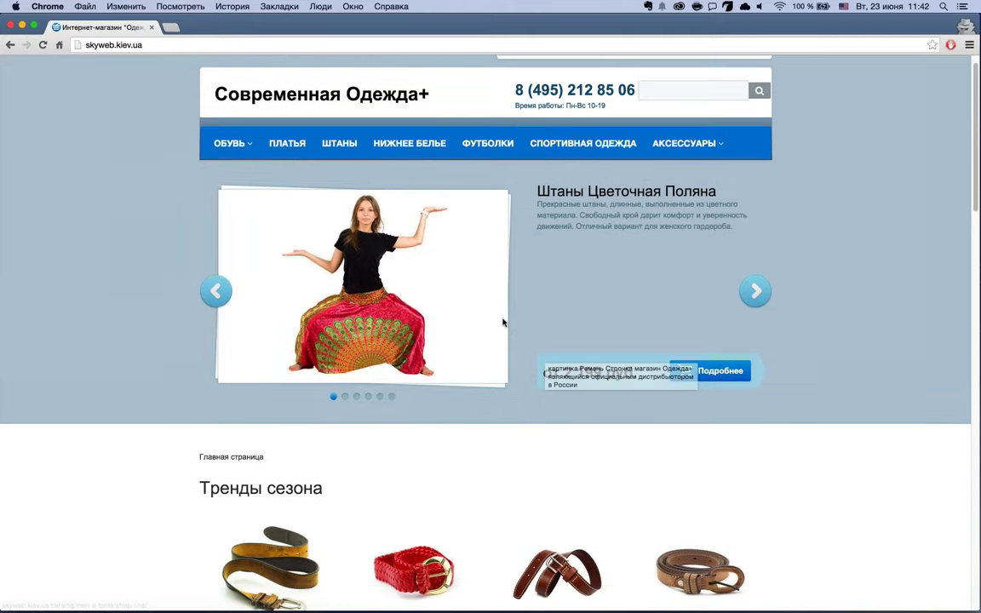
pyautogui.scroll(-3, 503, 323)
pyautogui.scroll(-1, 535, 355)
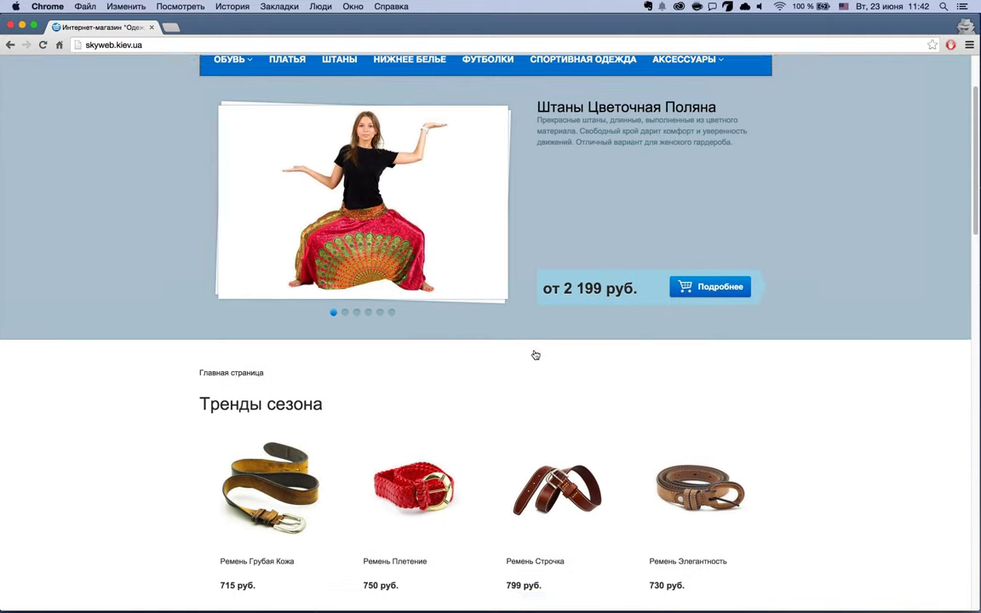
pyautogui.scroll(-4, 535, 354)
pyautogui.scroll(-7, 535, 354)
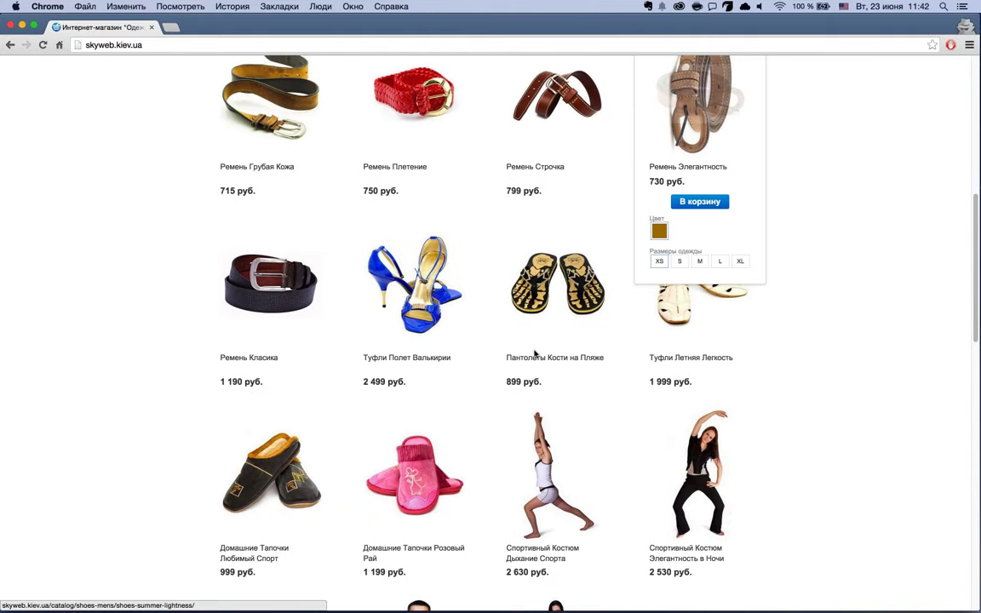
pyautogui.scroll(5, 535, 355)
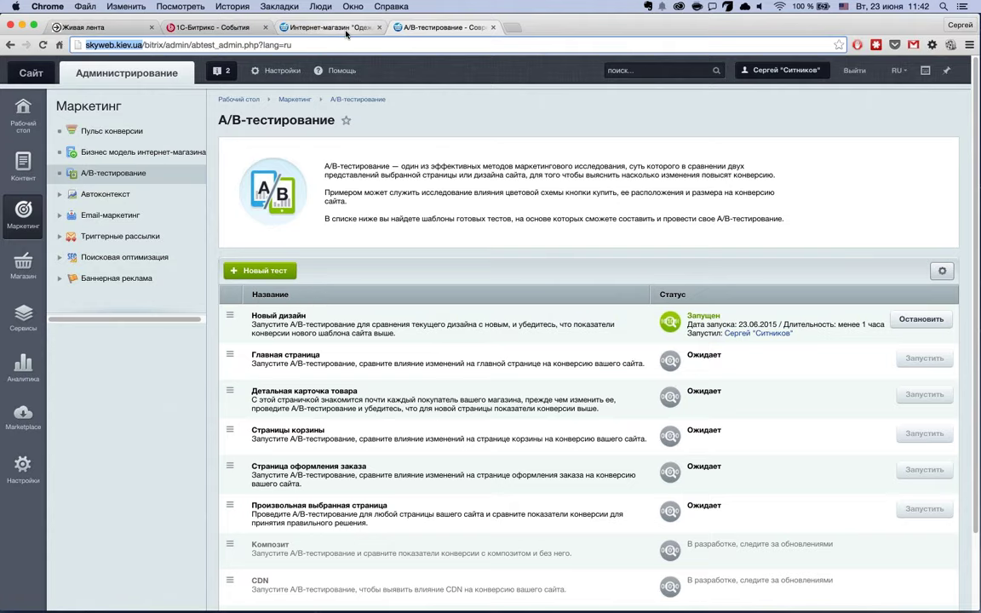
# Return to the administrator's view of the shop, show the Группа A version of A/B-тест #1 and look through its home page.
pyautogui.click(341, 27)
pyautogui.click(240, 127)
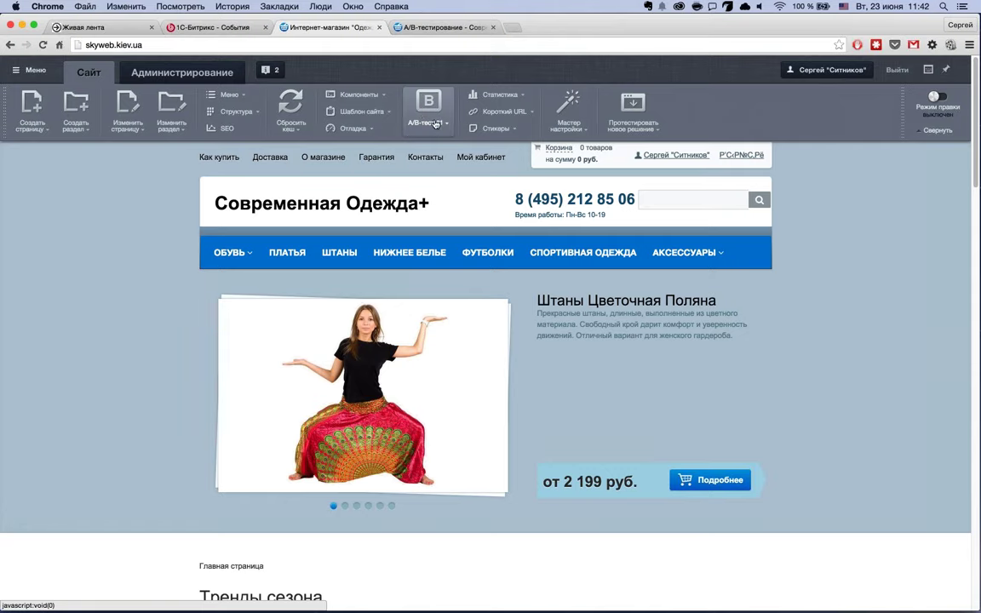
pyautogui.click(435, 123)
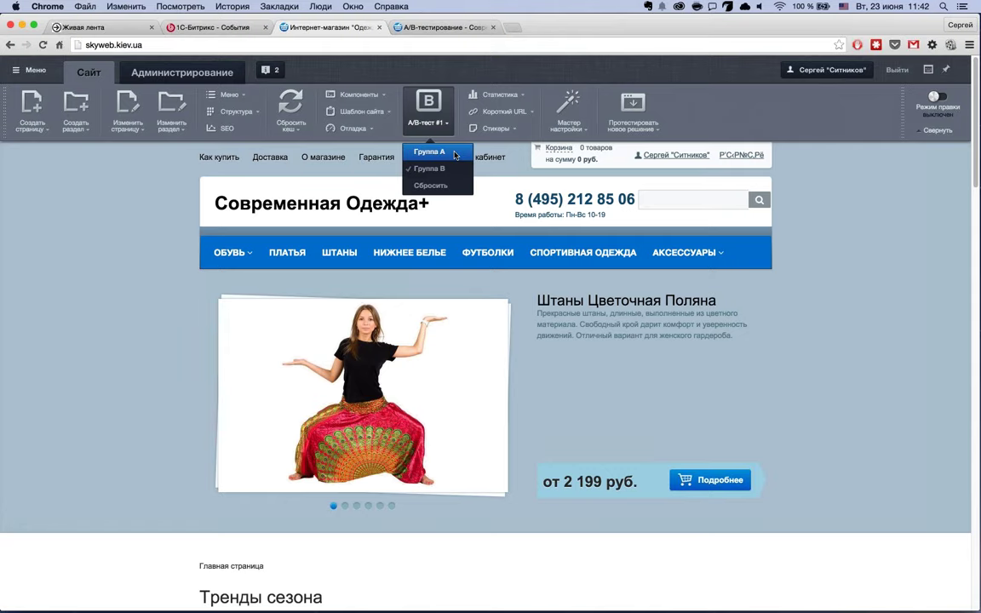
pyautogui.click(455, 154)
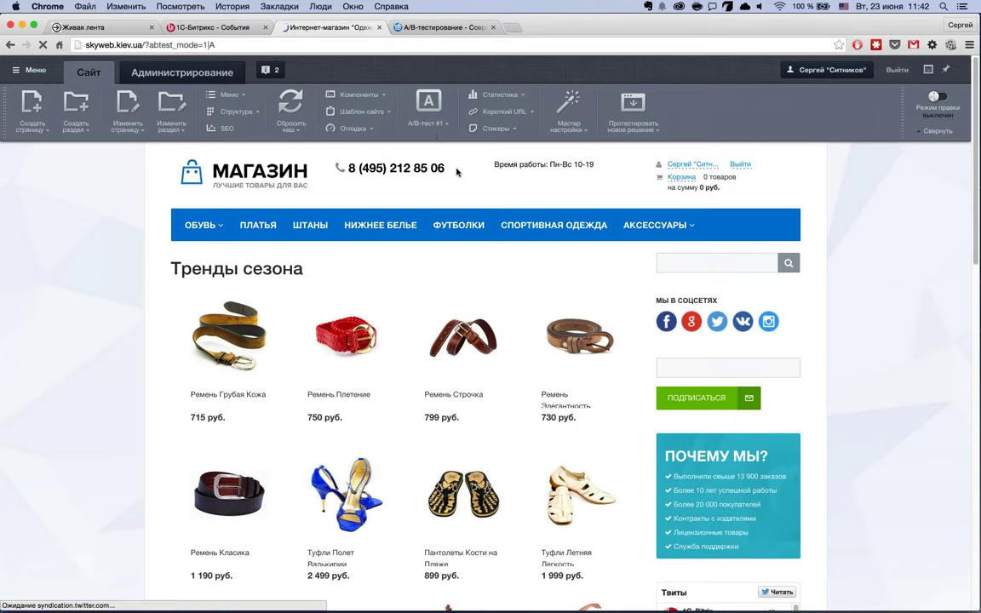
pyautogui.click(428, 109)
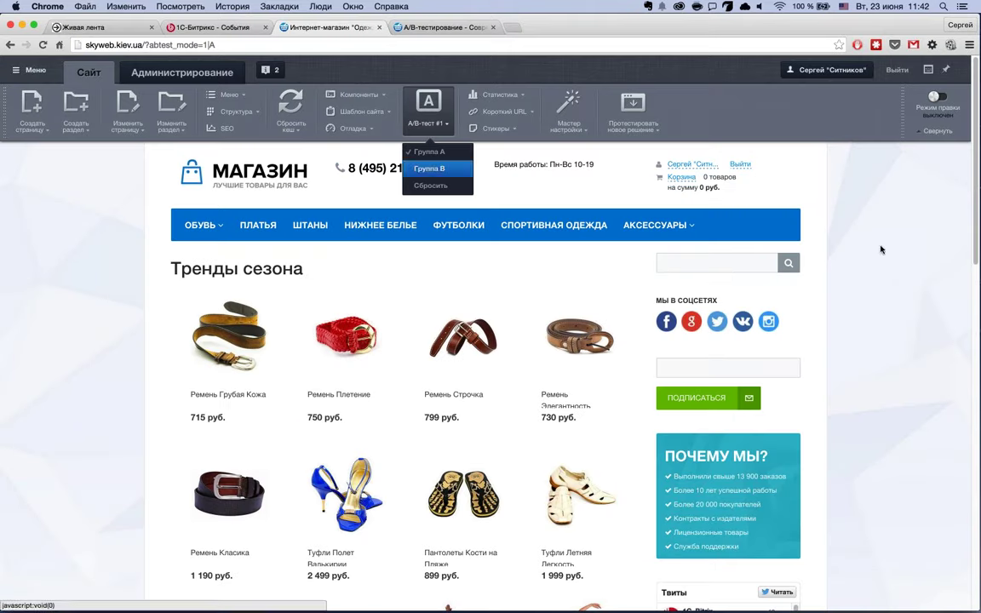
pyautogui.scroll(-5, 528, 396)
pyautogui.scroll(-3, 528, 396)
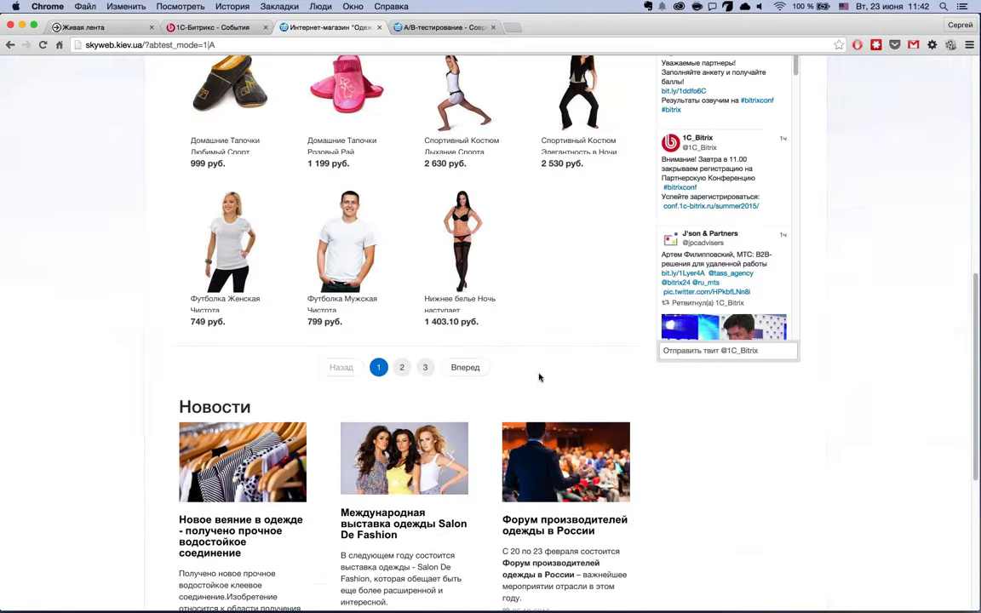
pyautogui.scroll(10, 538, 376)
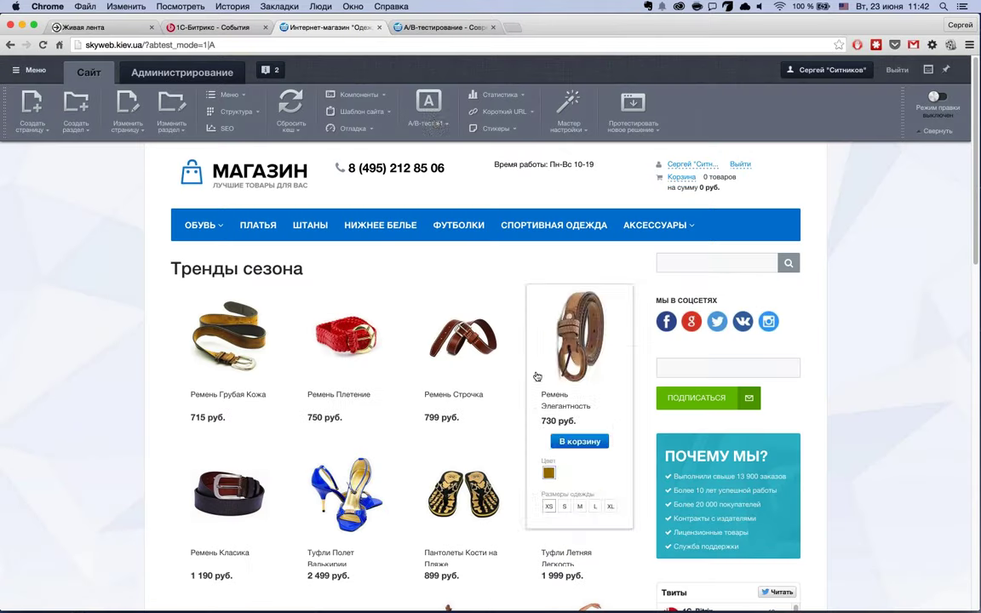
# Show the Группа B version of the shop and look over its home page.
pyautogui.click(428, 109)
pyautogui.click(415, 165)
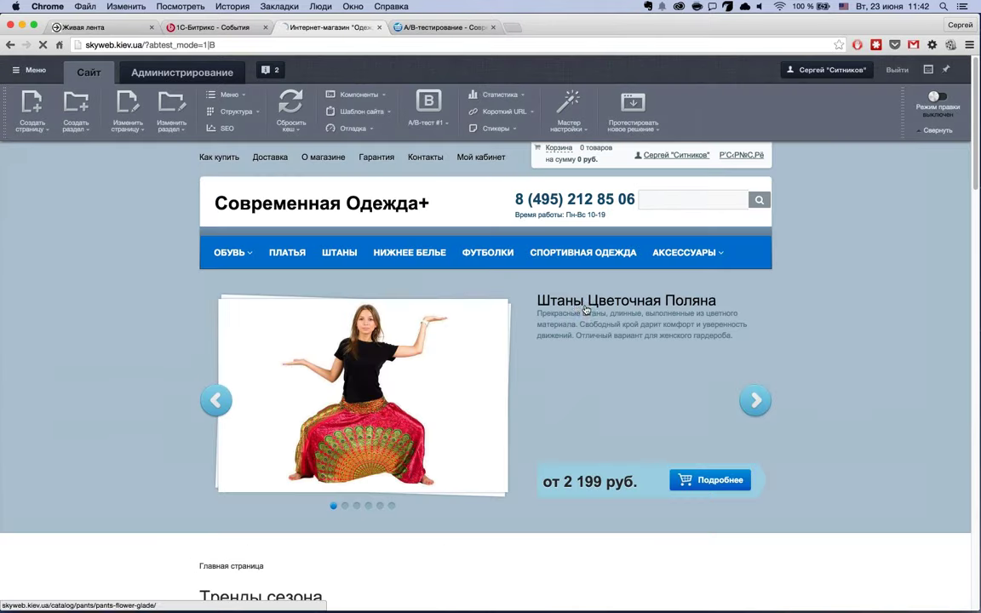
pyautogui.scroll(-2, 577, 306)
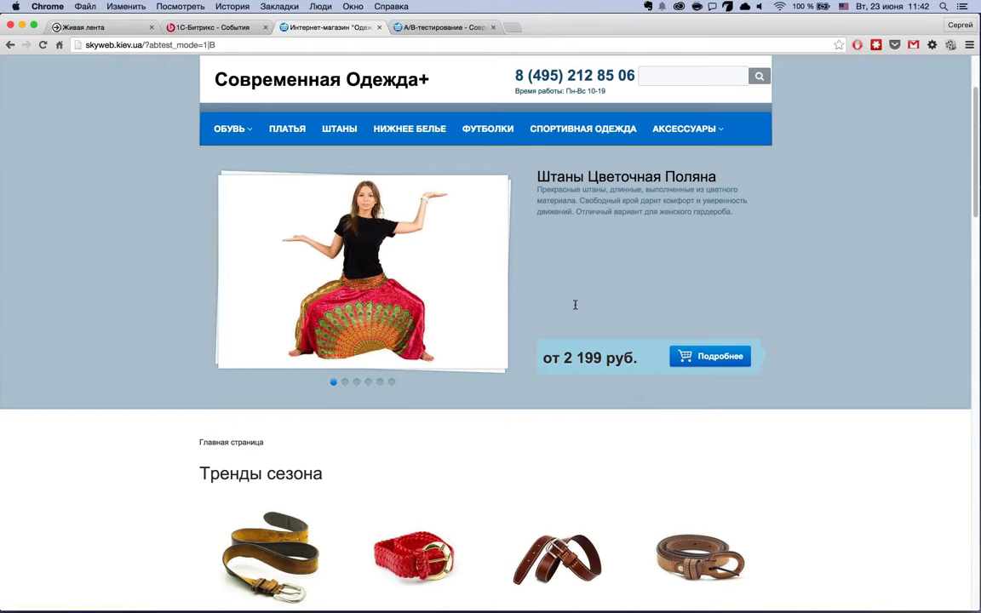
pyautogui.scroll(2, 576, 307)
# Set the shop view back to Группа A and return to the list of A/B tests.
pyautogui.click(429, 109)
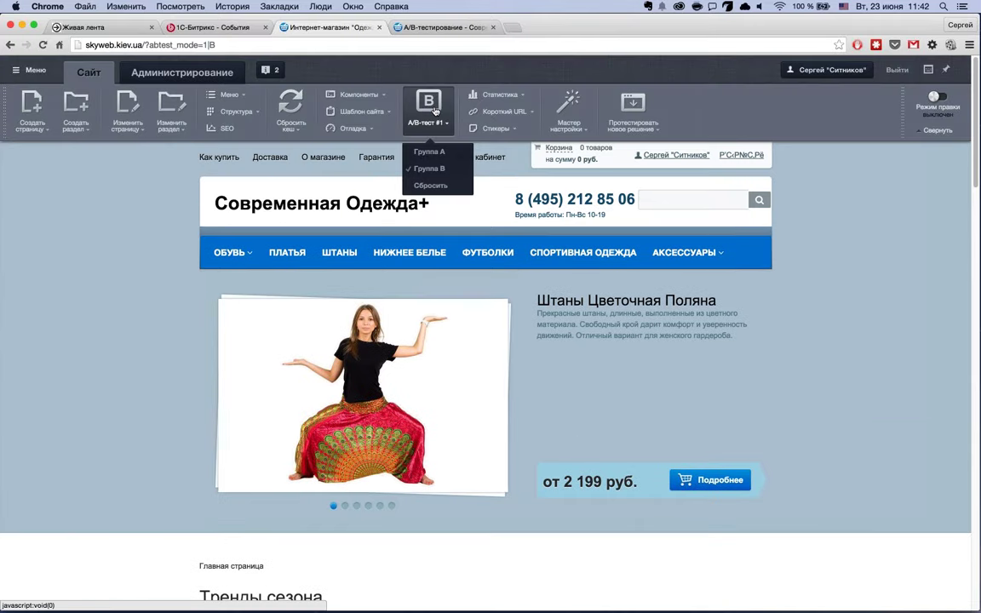
pyautogui.click(443, 158)
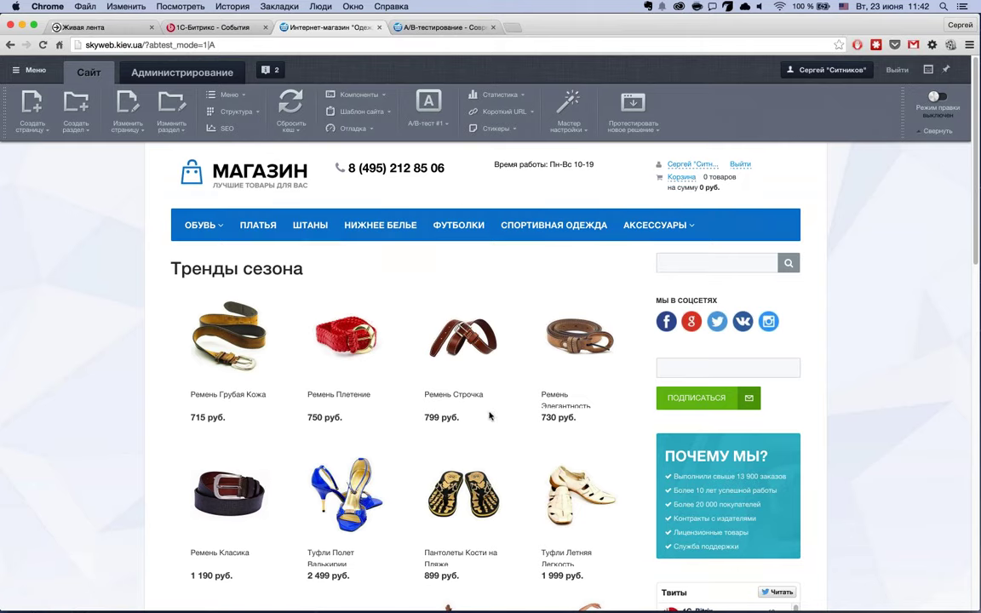
pyautogui.click(442, 27)
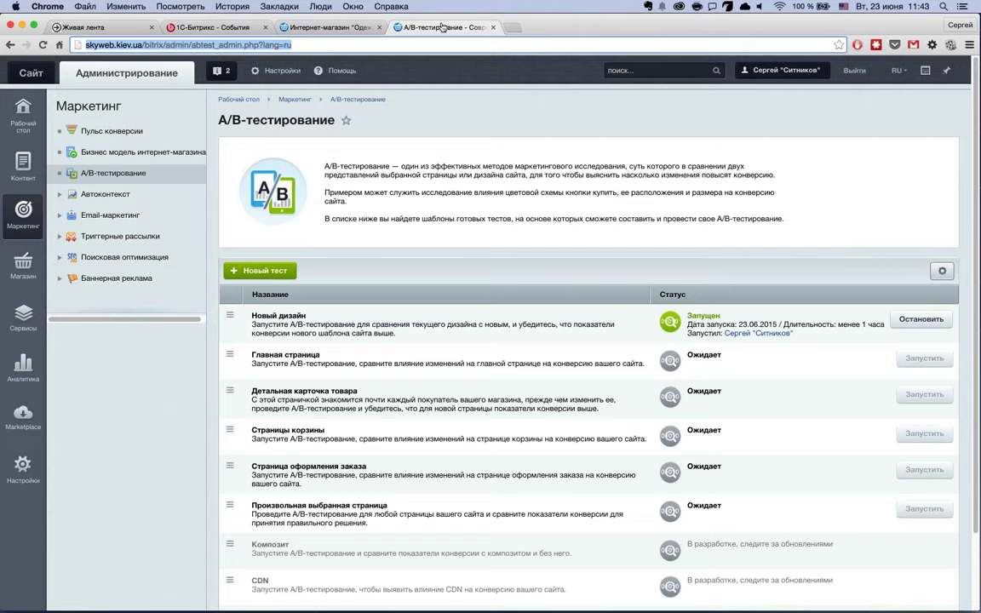
pyautogui.scroll(-1, 411, 346)
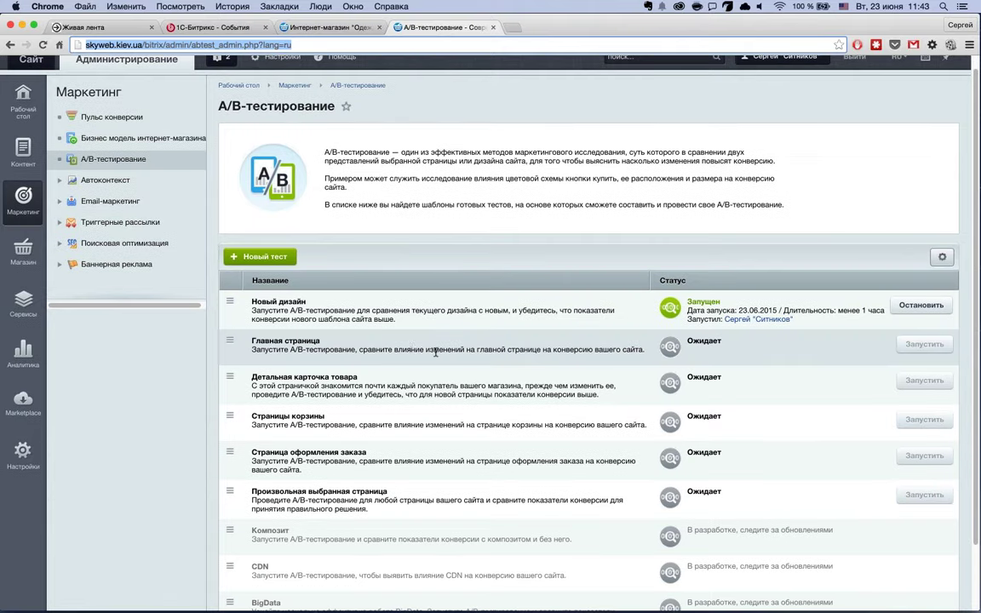
# Look over the list of A/B tests, then open the Новый дизайн test and look through its results report.
pyautogui.scroll(-3, 340, 317)
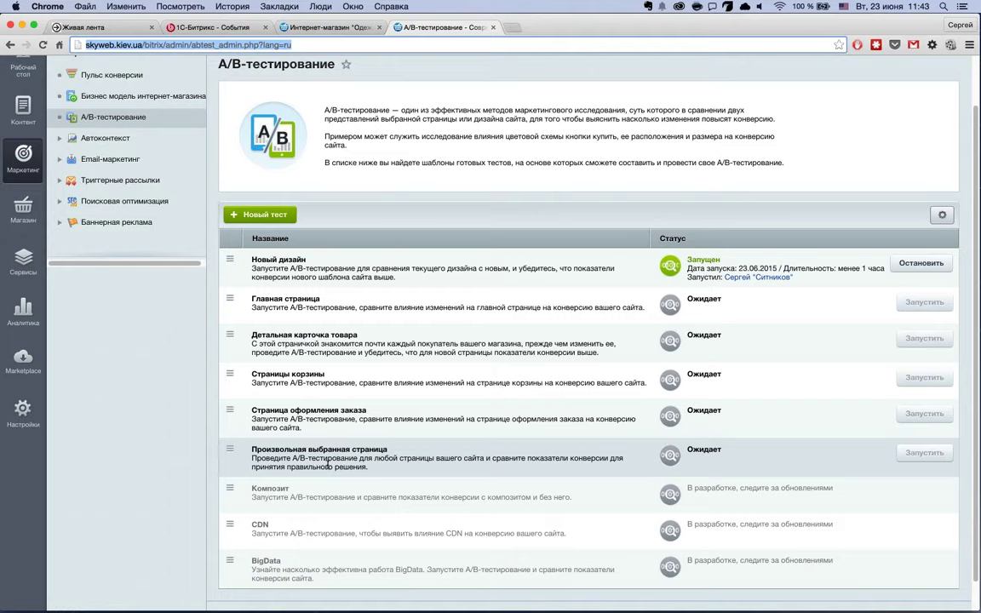
pyautogui.scroll(-1, 528, 437)
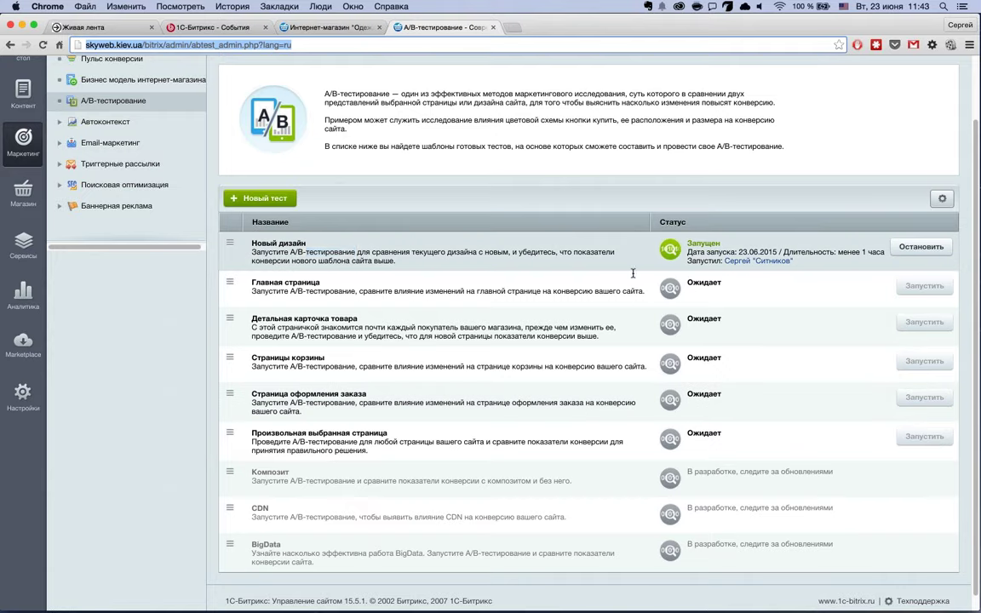
pyautogui.doubleClick(331, 252)
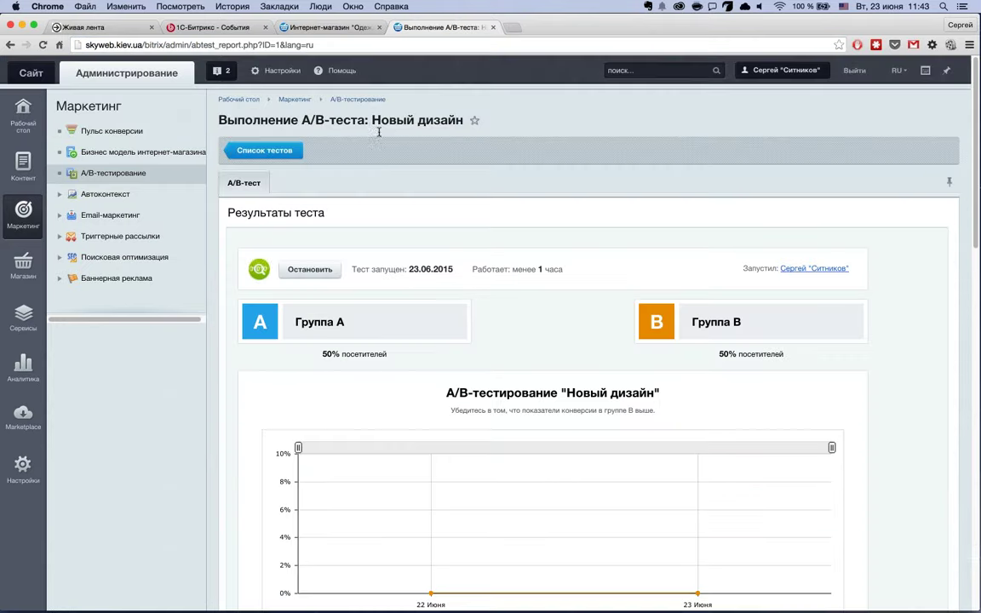
pyautogui.scroll(-10, 380, 135)
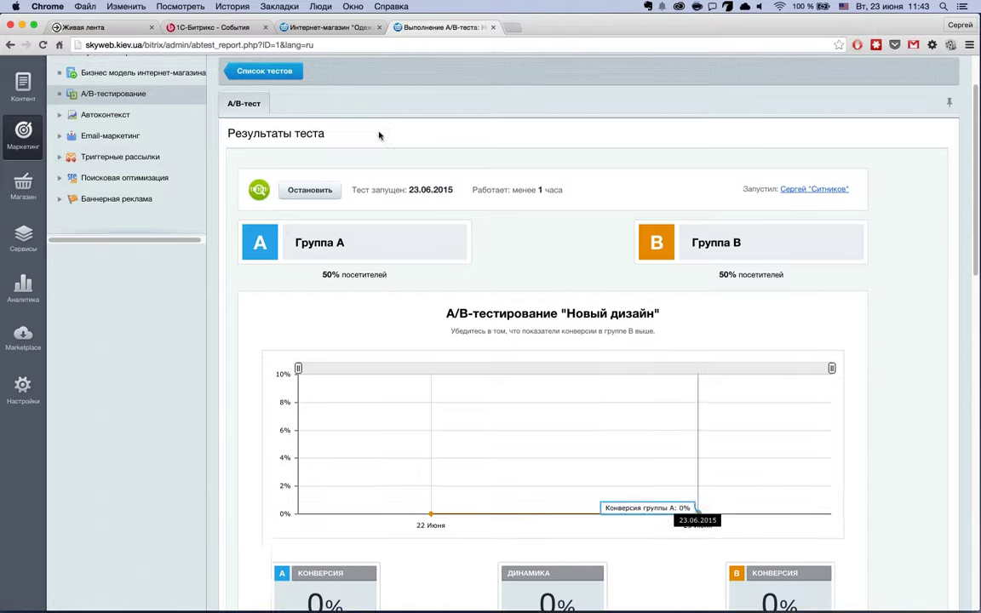
pyautogui.scroll(-5, 595, 427)
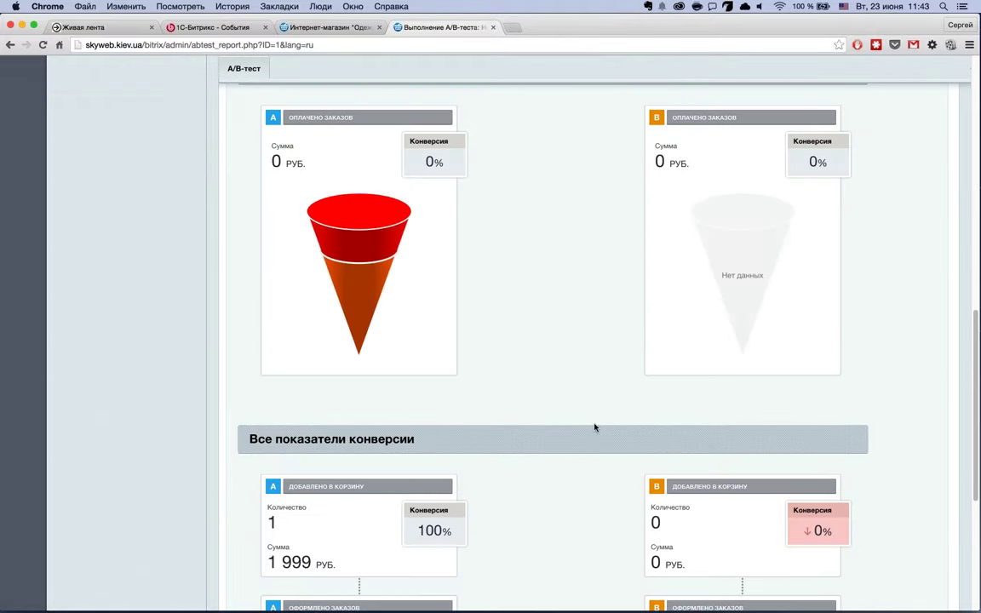
pyautogui.scroll(15, 595, 427)
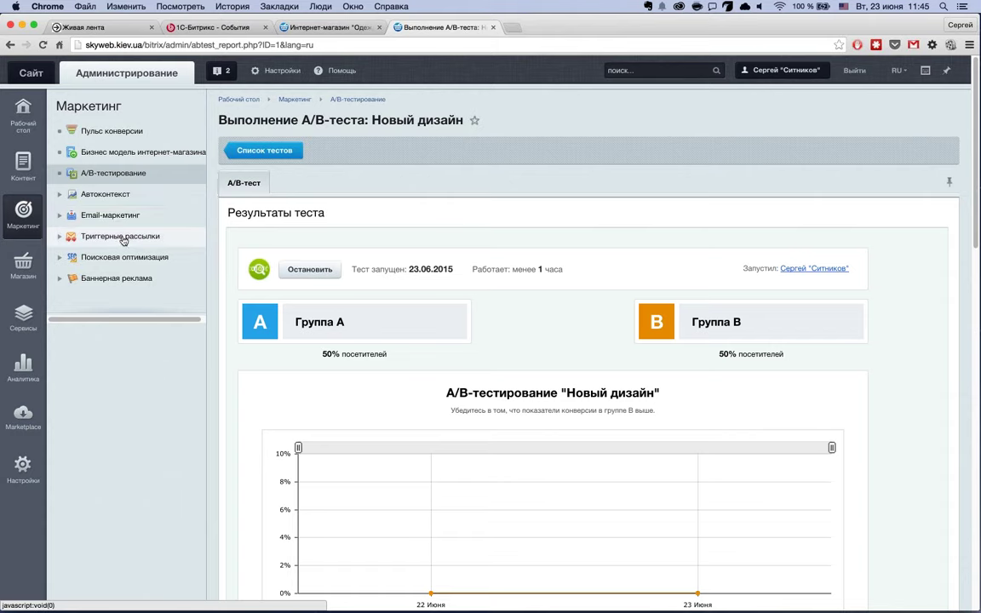
# Expand the trigger mailing and email marketing sections and view the email mailing list and the address groups.
pyautogui.click(76, 245)
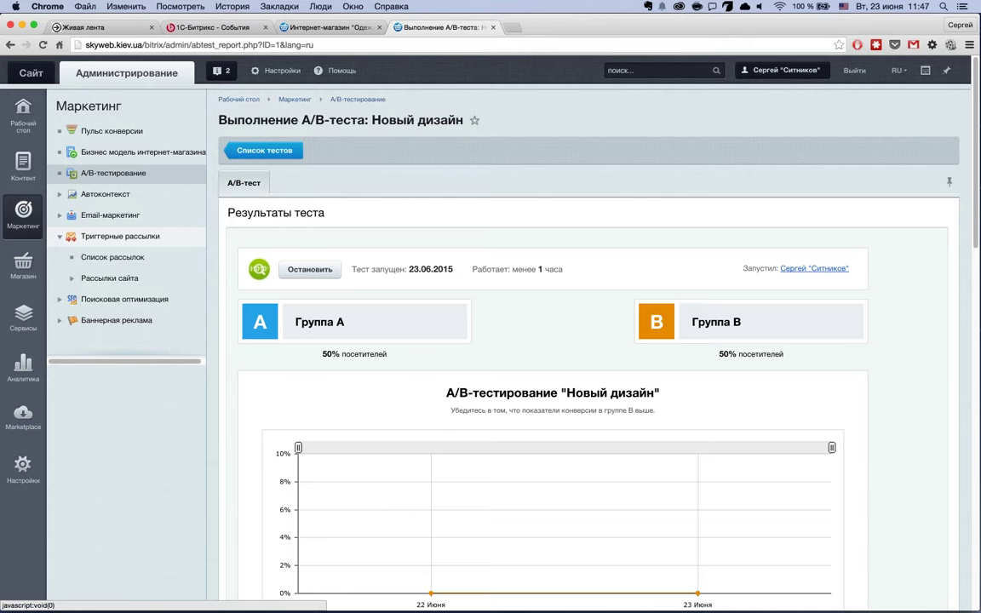
pyautogui.click(161, 223)
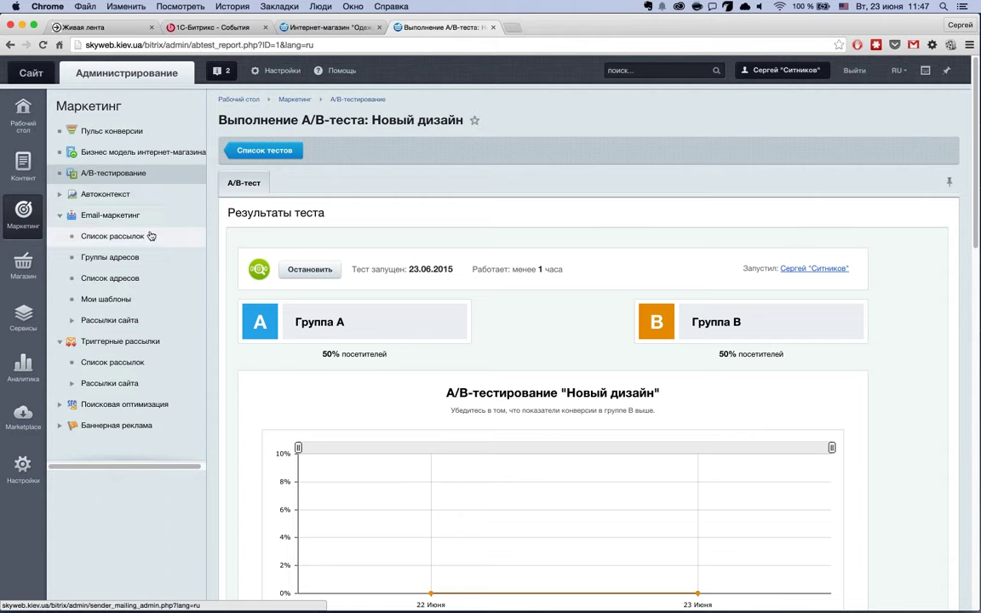
pyautogui.click(143, 244)
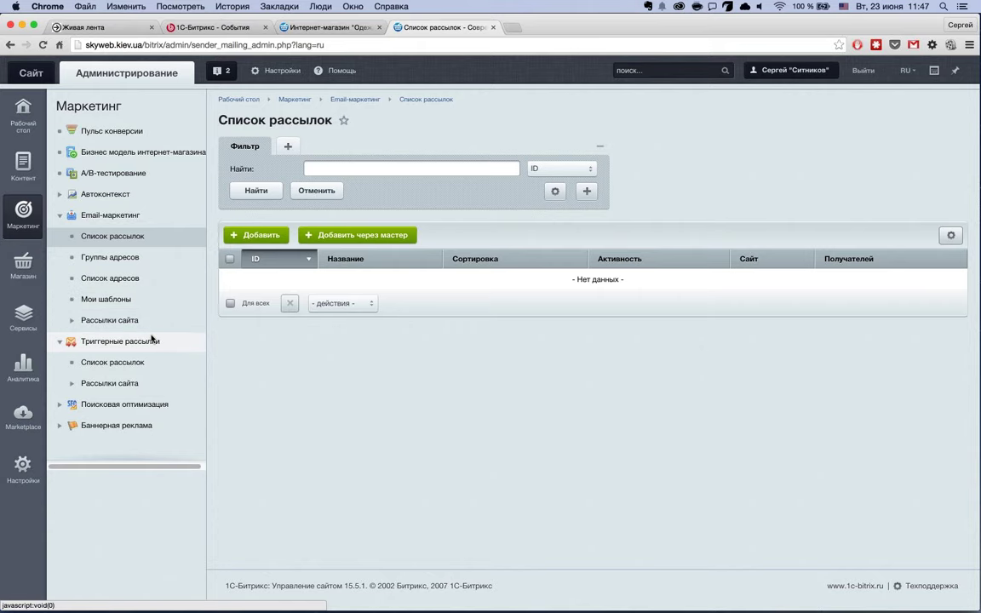
pyautogui.click(164, 259)
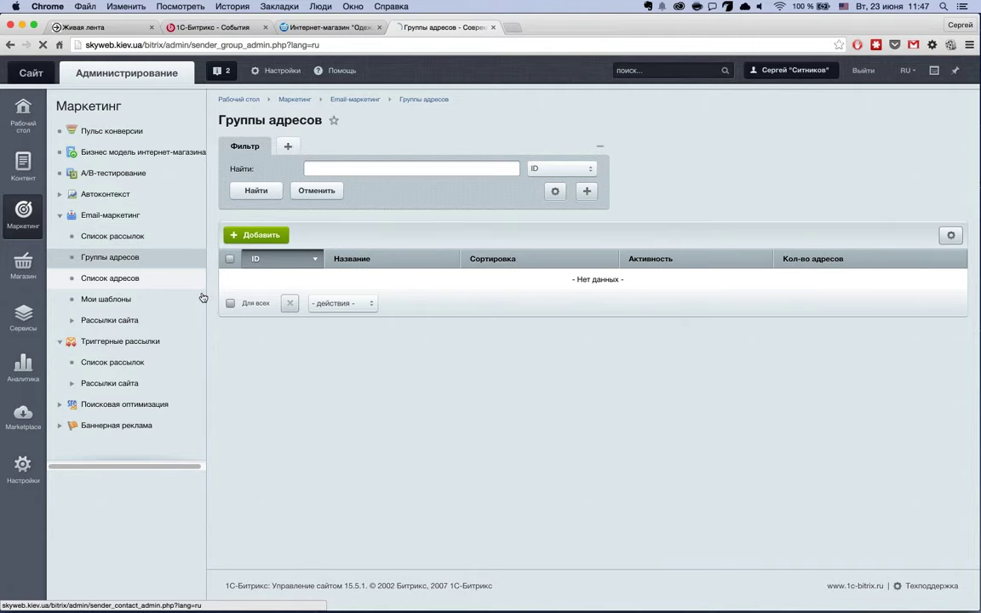
# Start importing from sources into the address list, import the Веб-формы source and proceed to the next one.
pyautogui.click(203, 295)
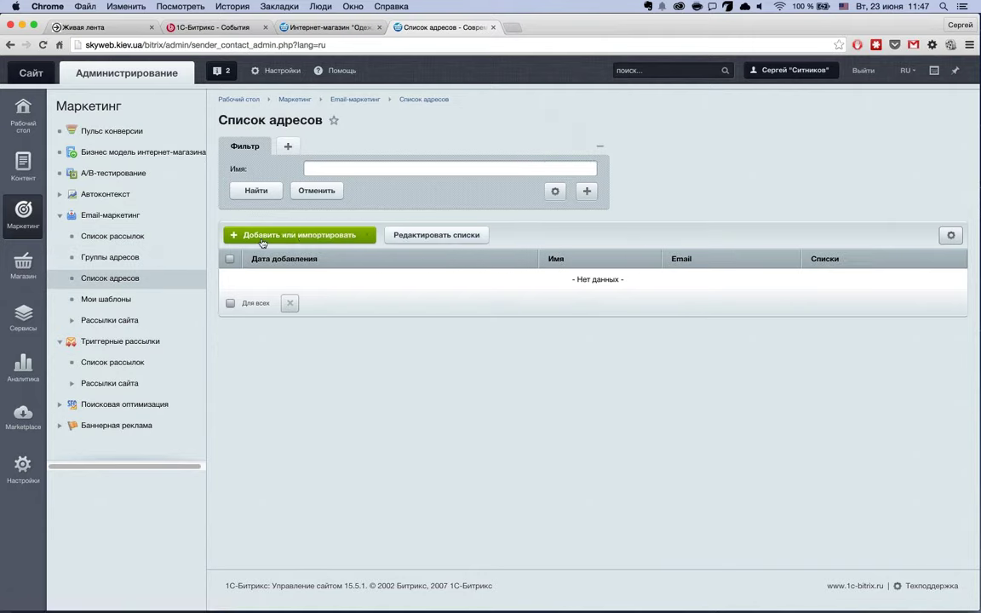
pyautogui.click(320, 237)
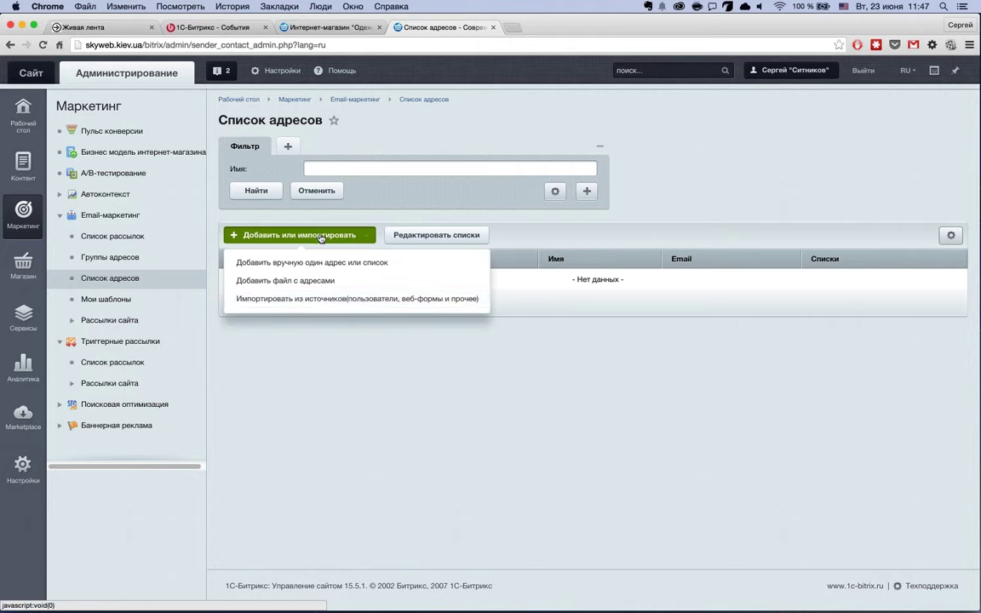
pyautogui.click(329, 300)
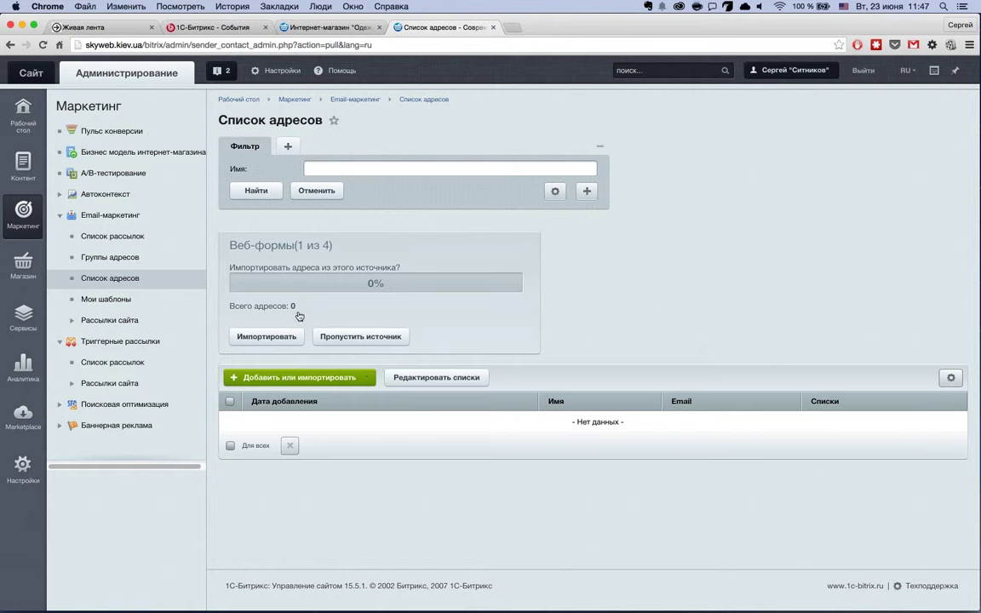
pyautogui.click(265, 337)
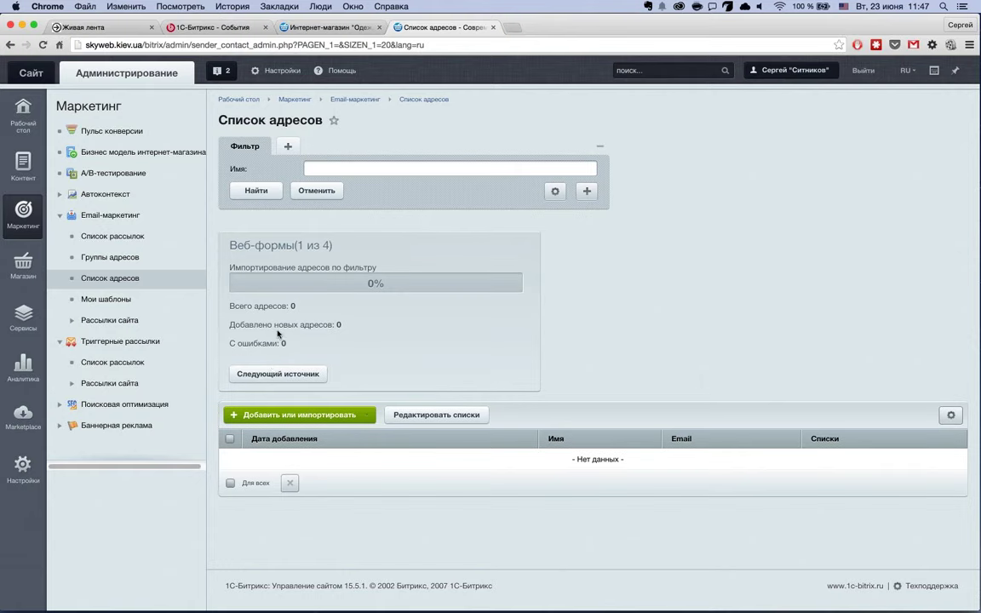
pyautogui.click(293, 375)
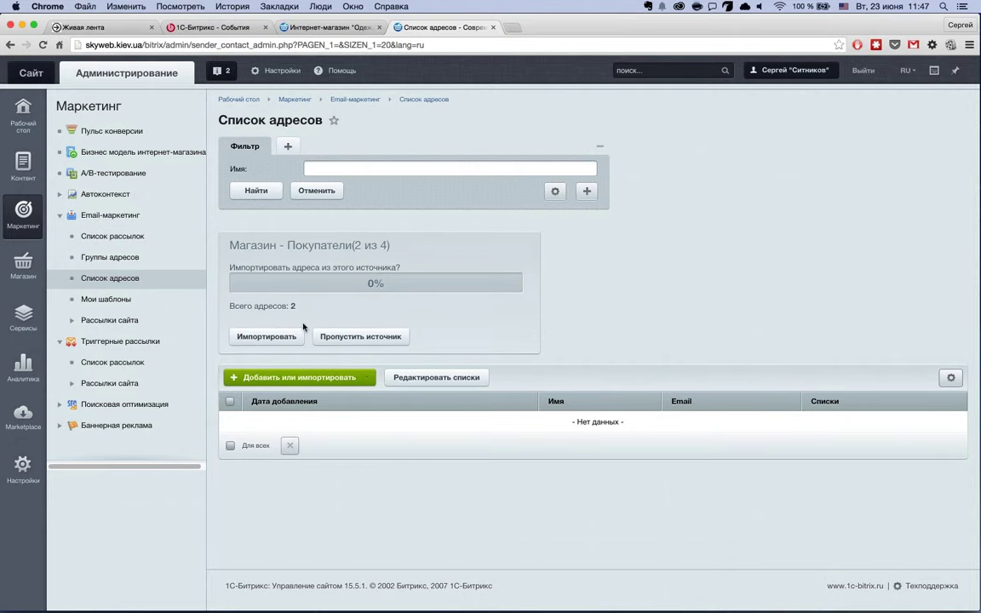
# Import the addresses from the Магазин - Покупатели source and proceed to the next source.
pyautogui.tripleClick(400, 247)
pyautogui.click(396, 248)
pyautogui.click(286, 340)
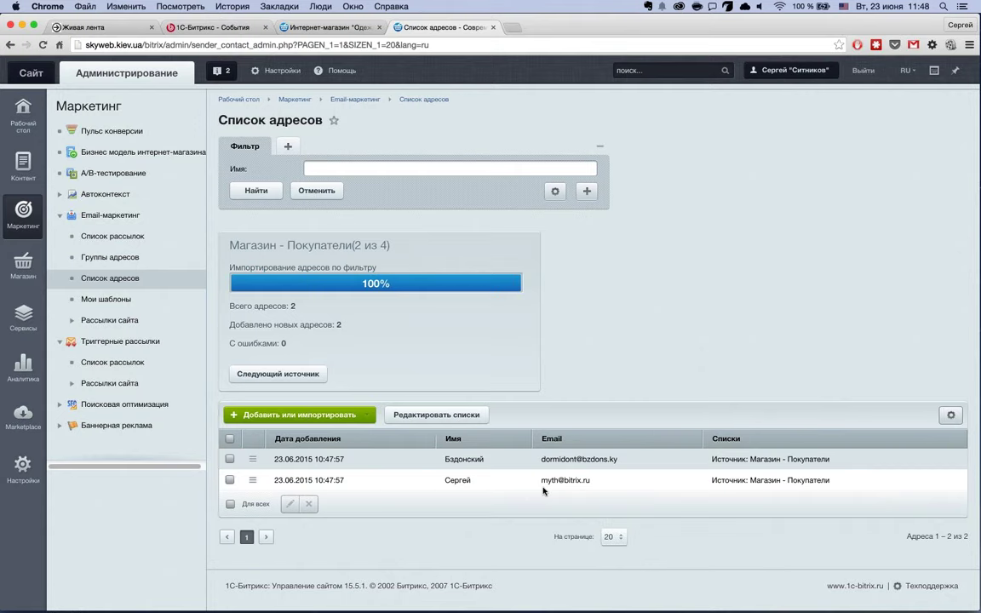
pyautogui.click(297, 377)
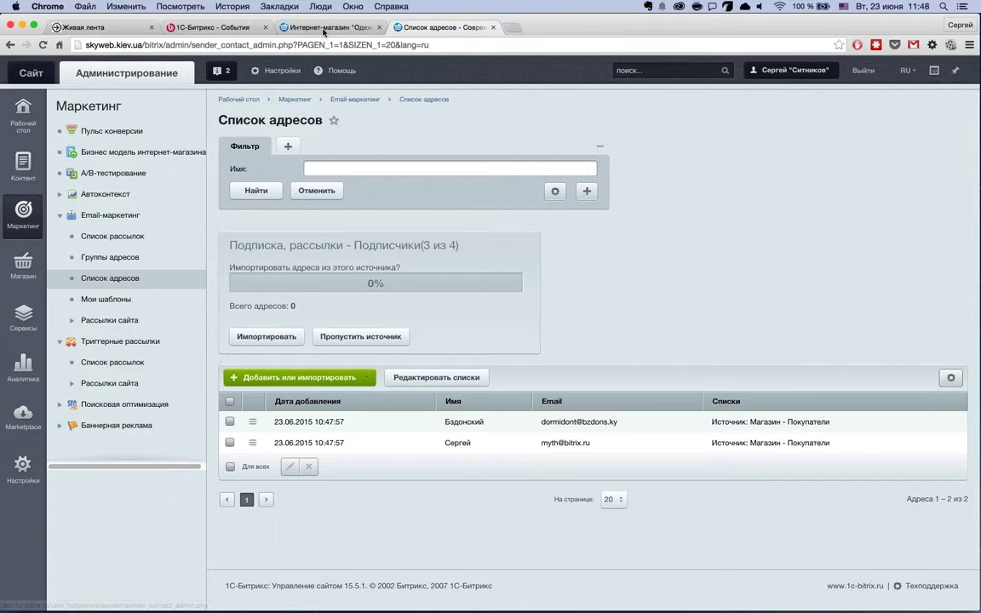
# Show the storefront's subscription form and run the import from the Подписка, рассылки - Подписчики source.
pyautogui.press('super+alt+Left')
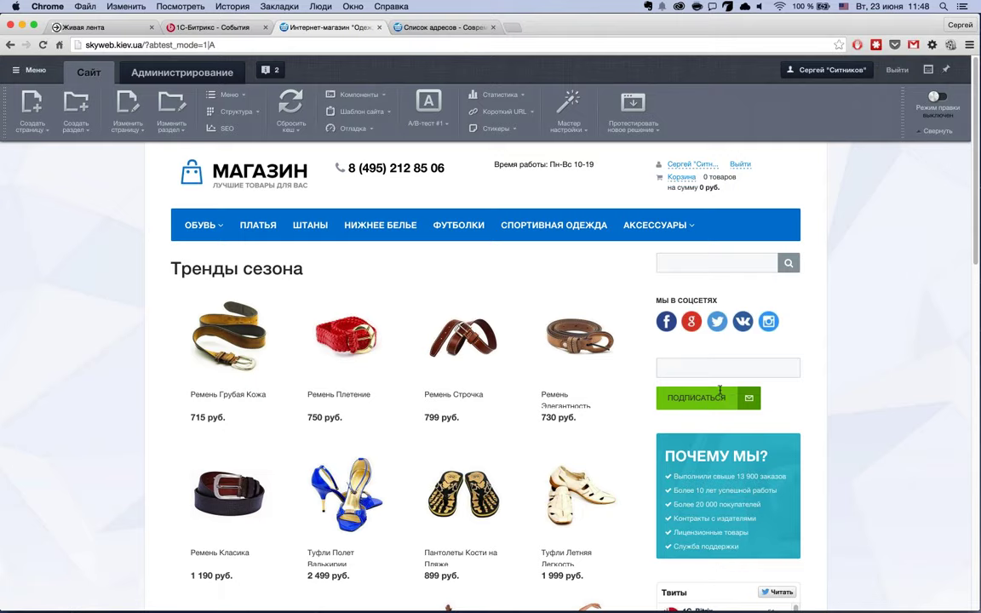
pyautogui.press('super+alt+Right')
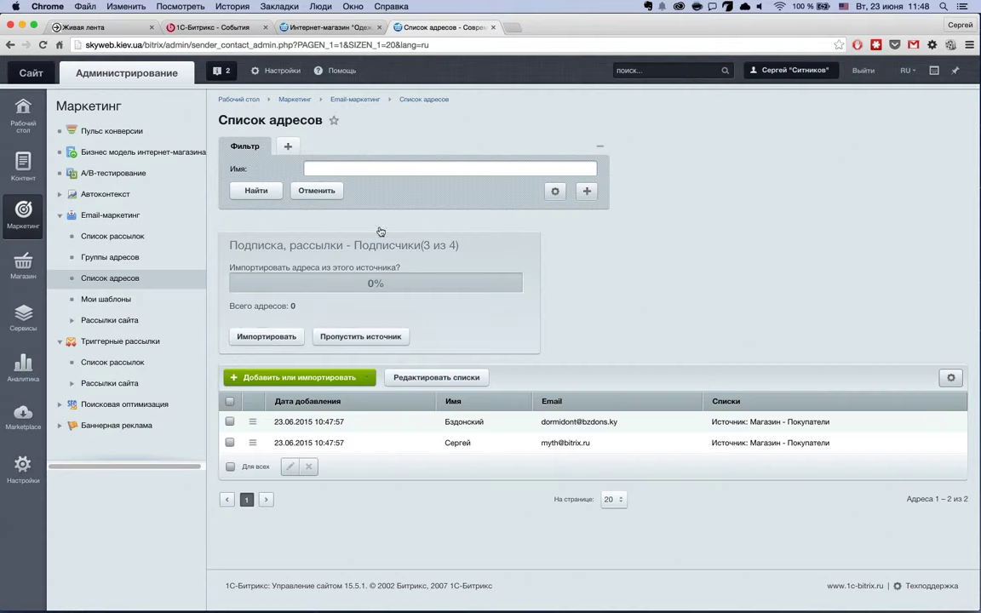
pyautogui.click(259, 336)
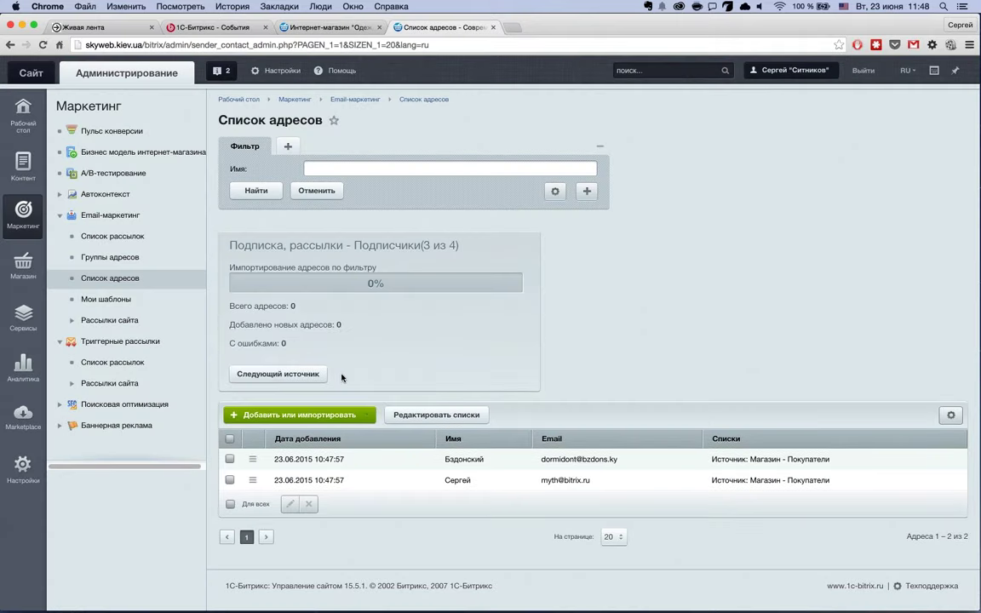
pyautogui.click(286, 378)
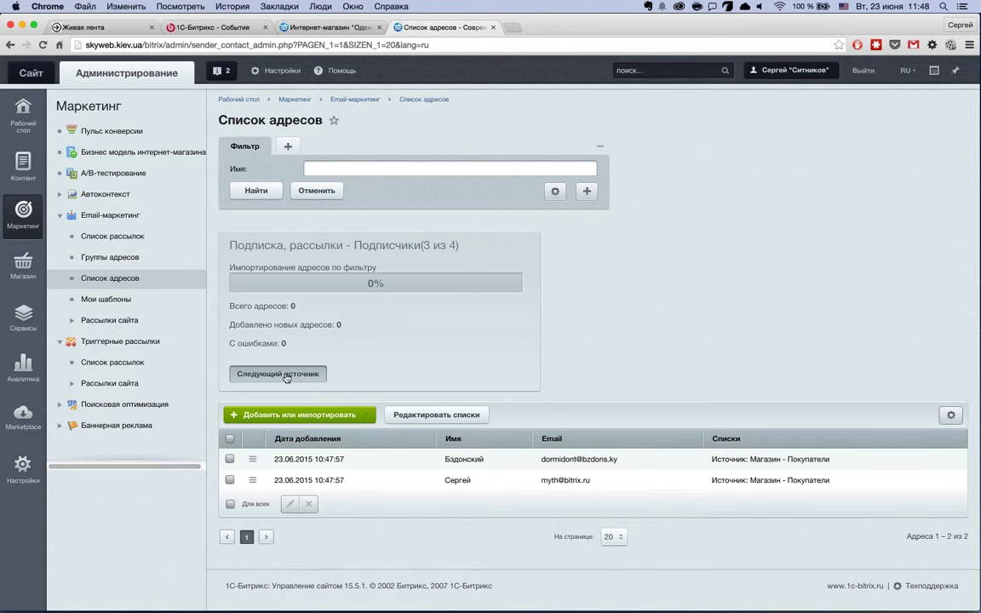
# Import the addresses from the Пользователи source.
pyautogui.moveTo(235, 245); pyautogui.dragTo(355, 258)
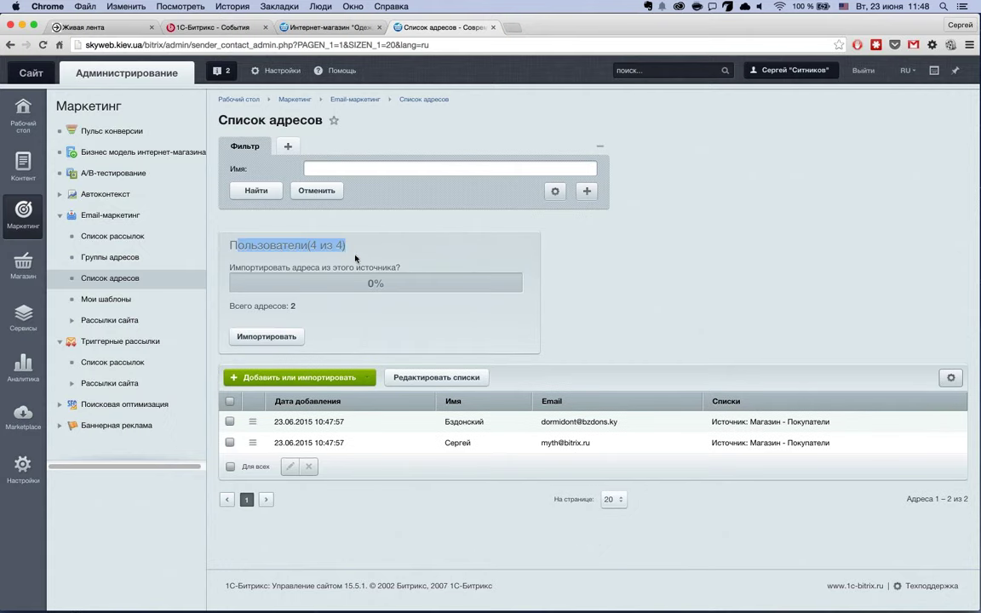
pyautogui.click(355, 258)
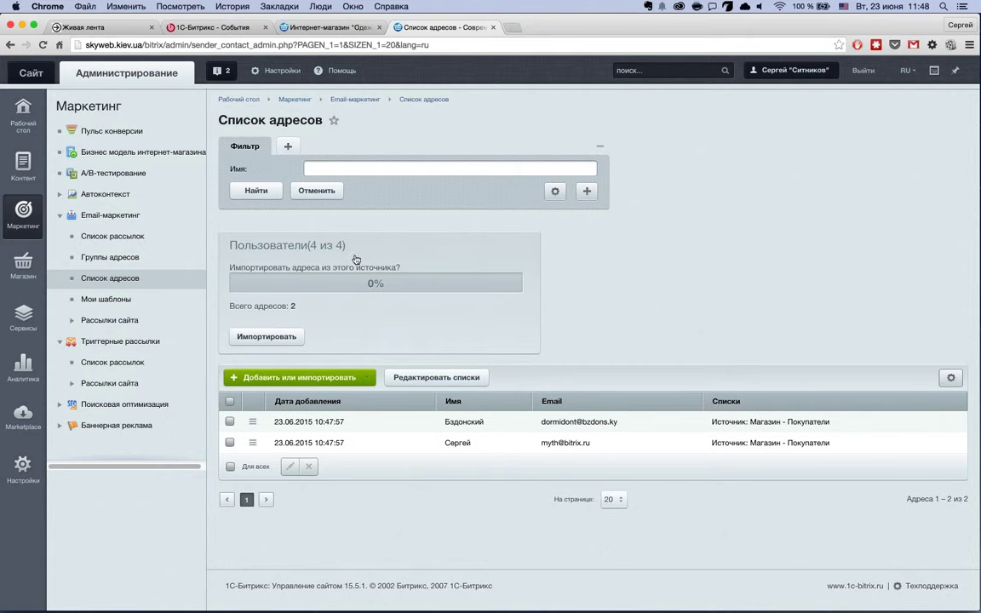
pyautogui.click(275, 340)
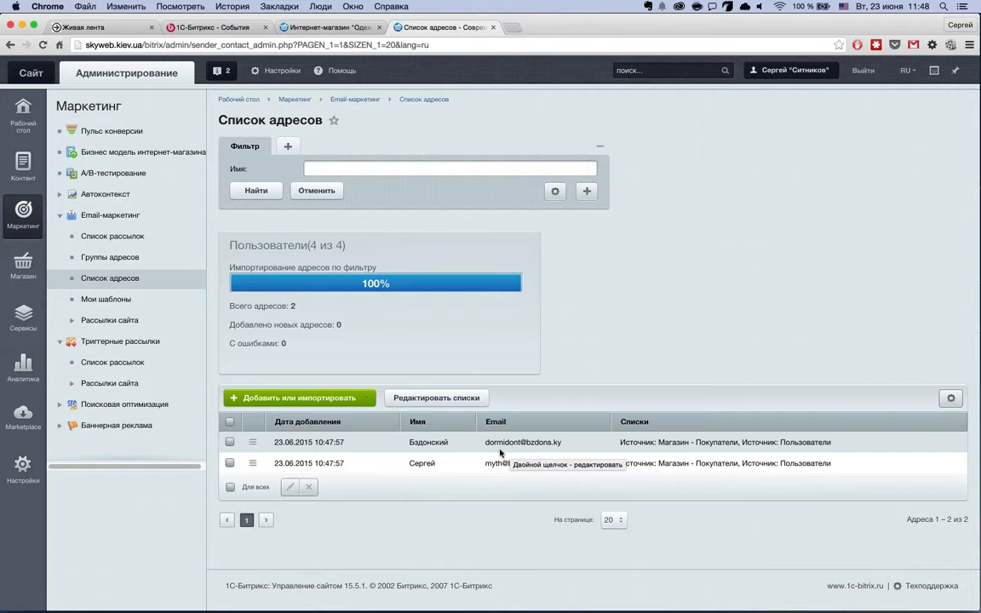
# Create a new address group for mailings and name it Покупатели.
pyautogui.click(122, 262)
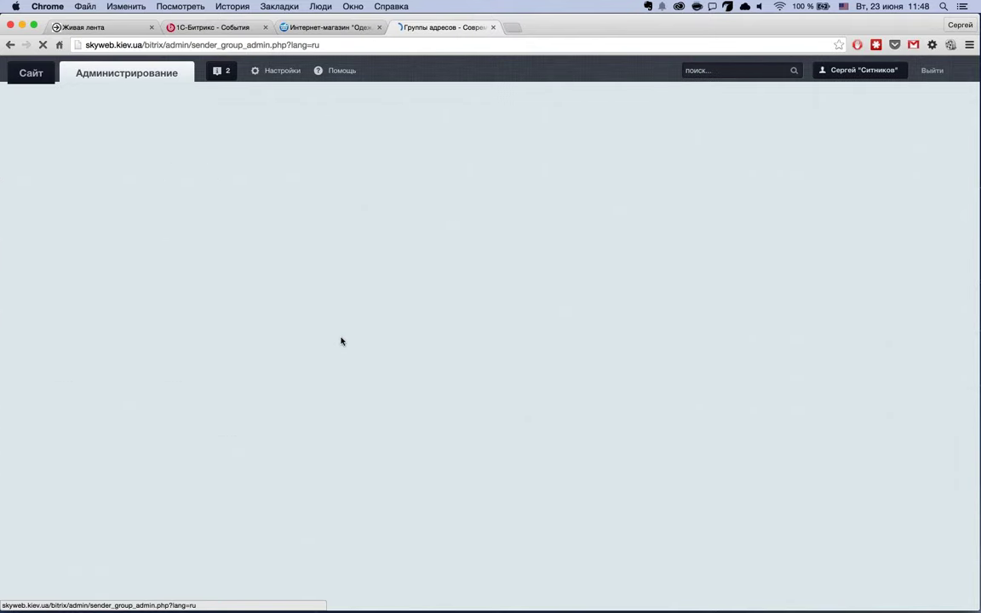
pyautogui.click(258, 235)
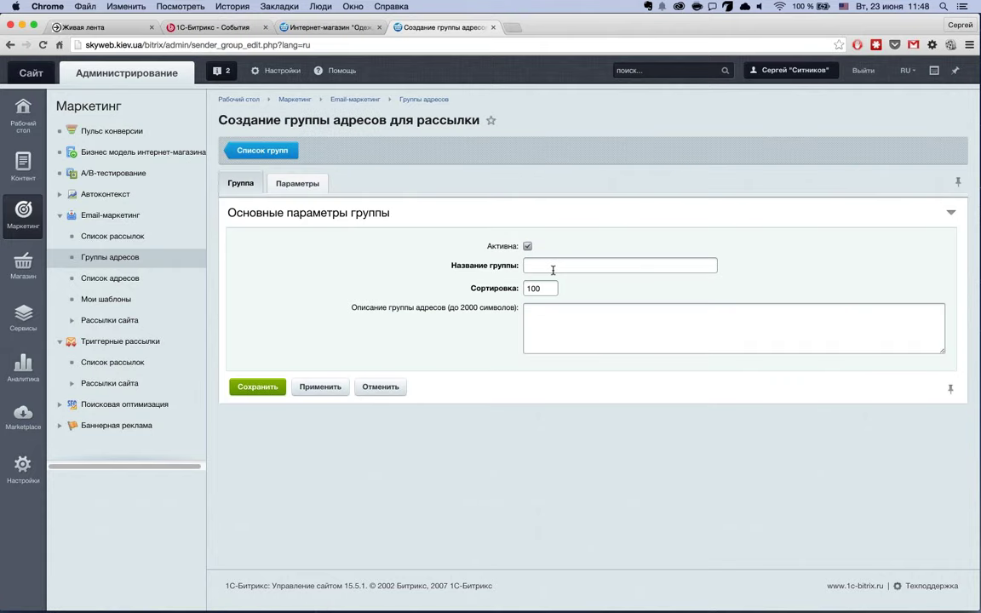
pyautogui.click(553, 269)
pyautogui.write('Покупатели')
# Add the Магазин - Покупатели filter to the group's recipient parameters and save the group.
pyautogui.click(298, 184)
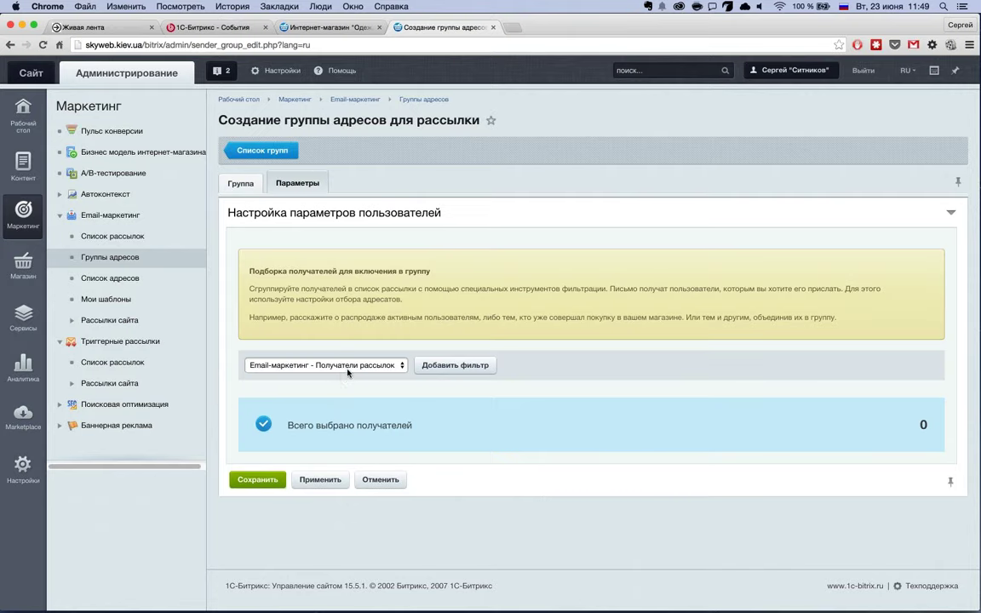
pyautogui.click(323, 365)
pyautogui.click(345, 406)
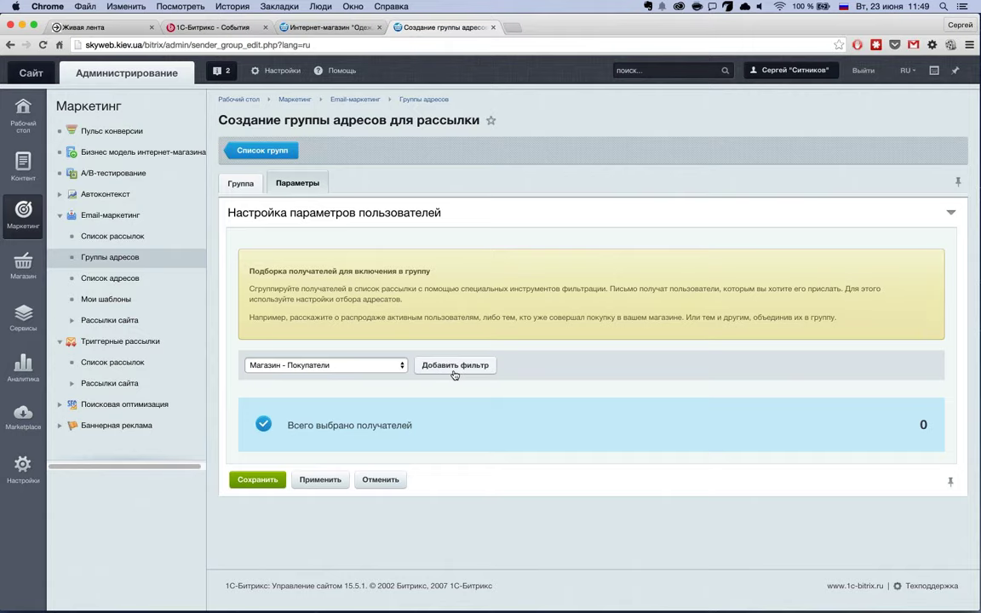
pyautogui.click(455, 366)
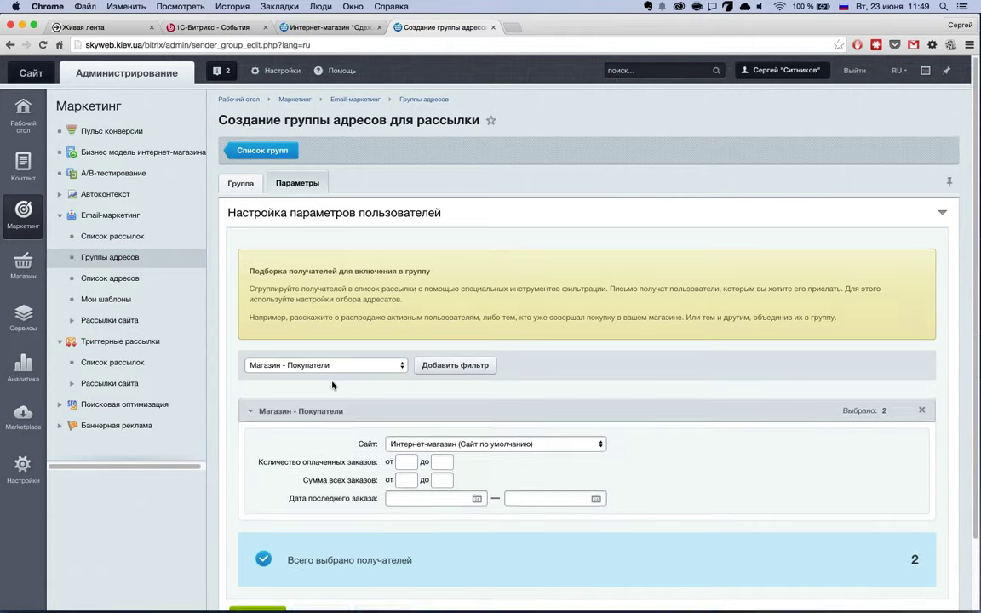
pyautogui.scroll(-2, 332, 386)
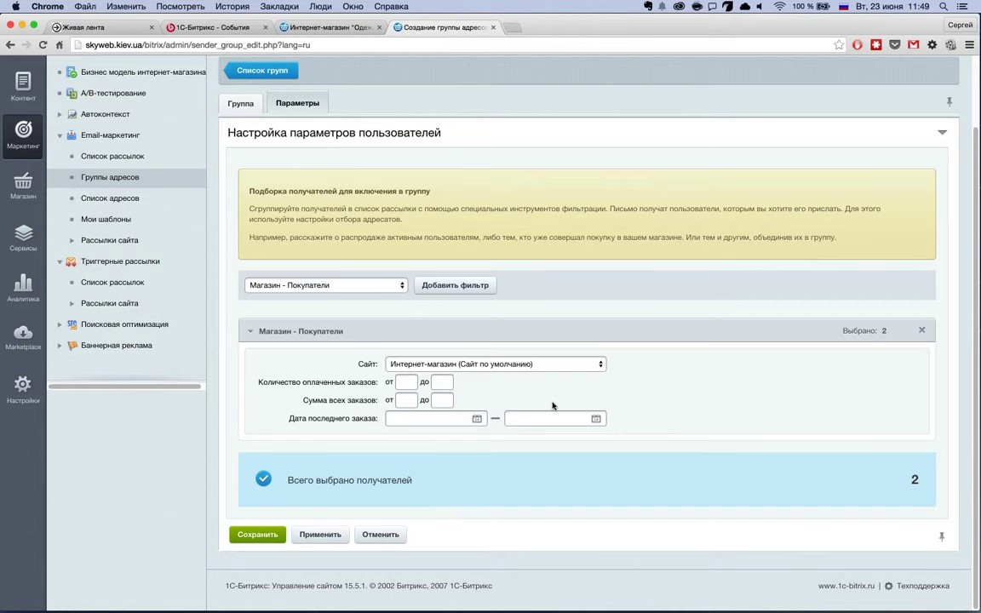
pyautogui.scroll(1, 562, 383)
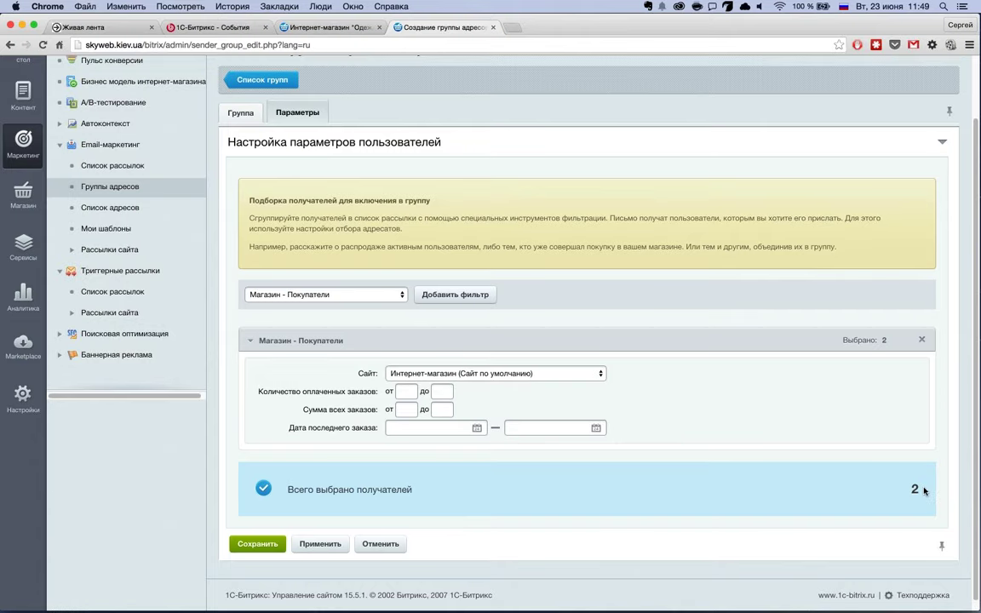
pyautogui.click(257, 543)
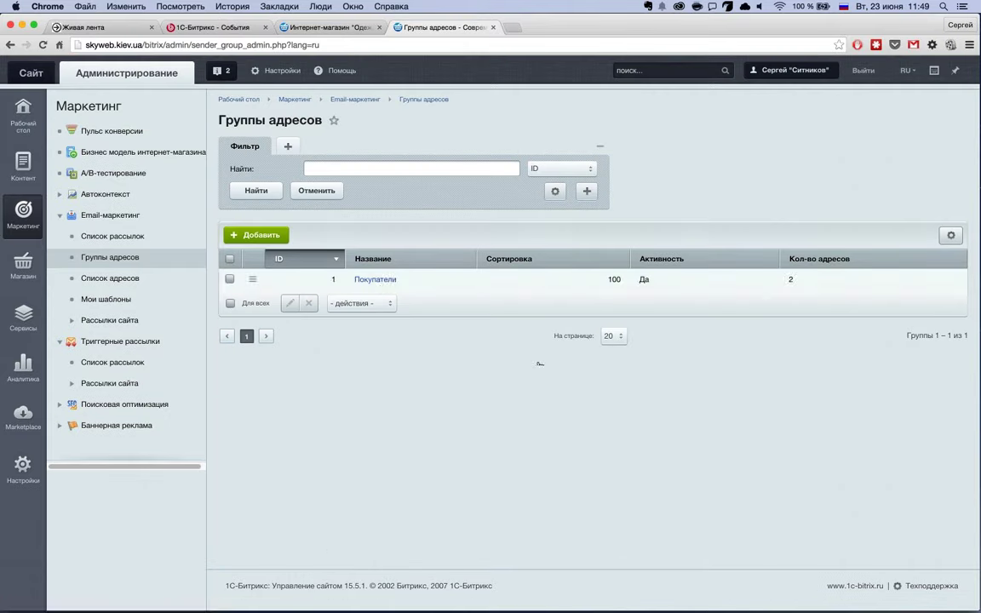
# Review the recipient filter settings of the Покупатели group and return to the list of email mailings.
pyautogui.click(383, 282)
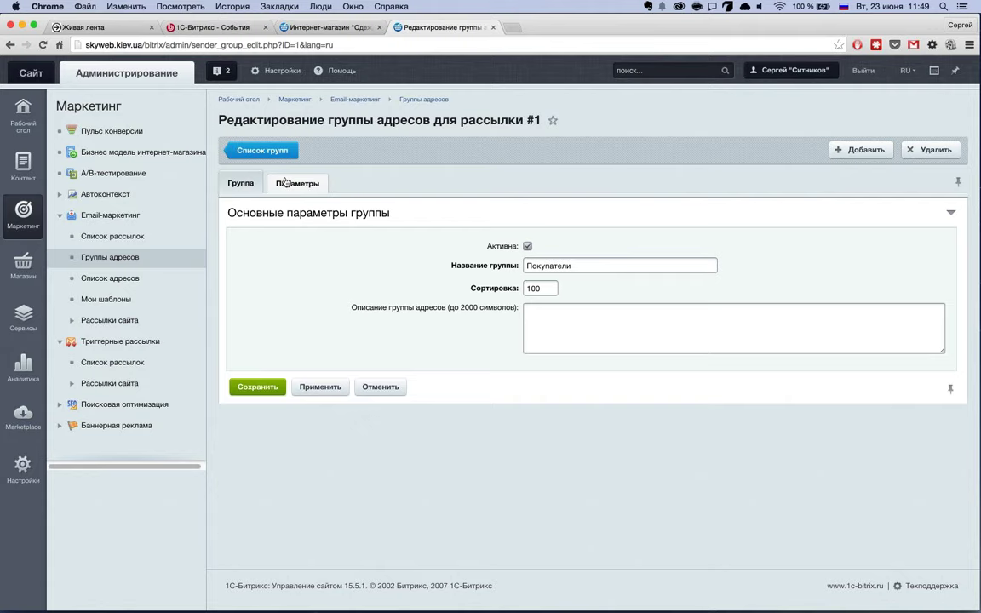
pyautogui.click(290, 183)
pyautogui.click(354, 414)
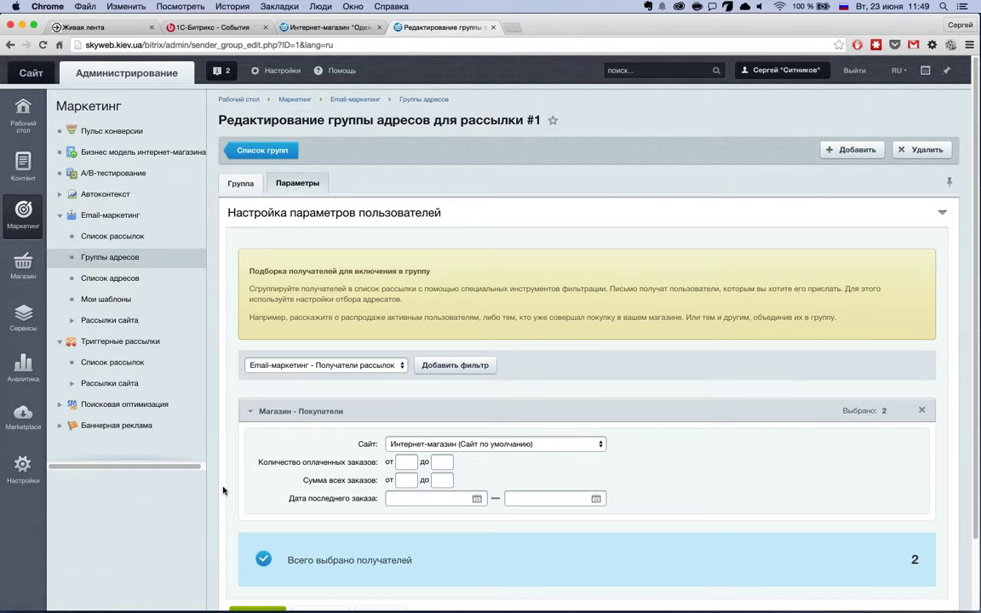
pyautogui.click(156, 238)
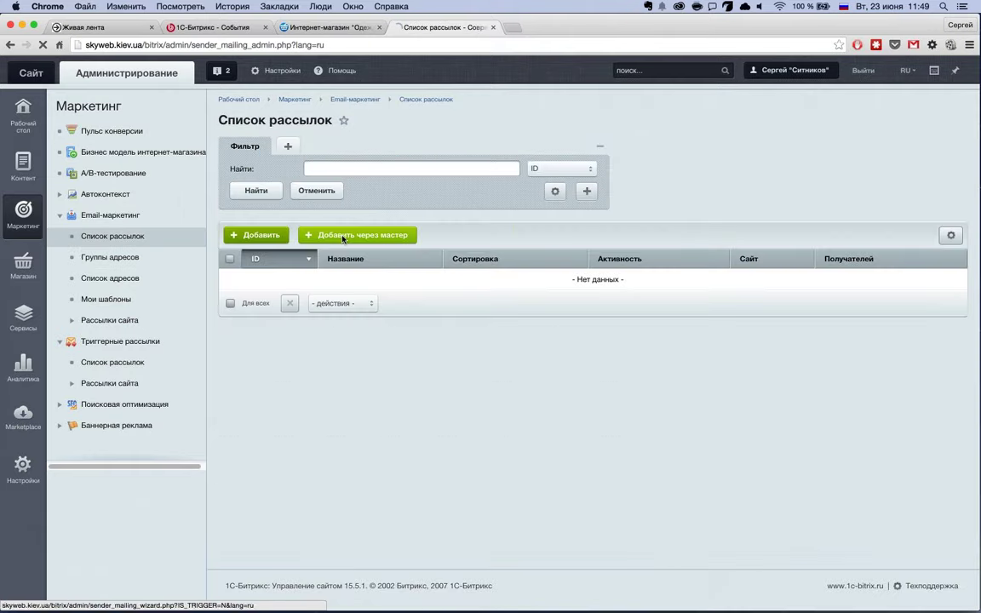
# Start a new mailing with the creation wizard, name it Новая рассылка and proceed to the recipient group selection.
pyautogui.click(343, 236)
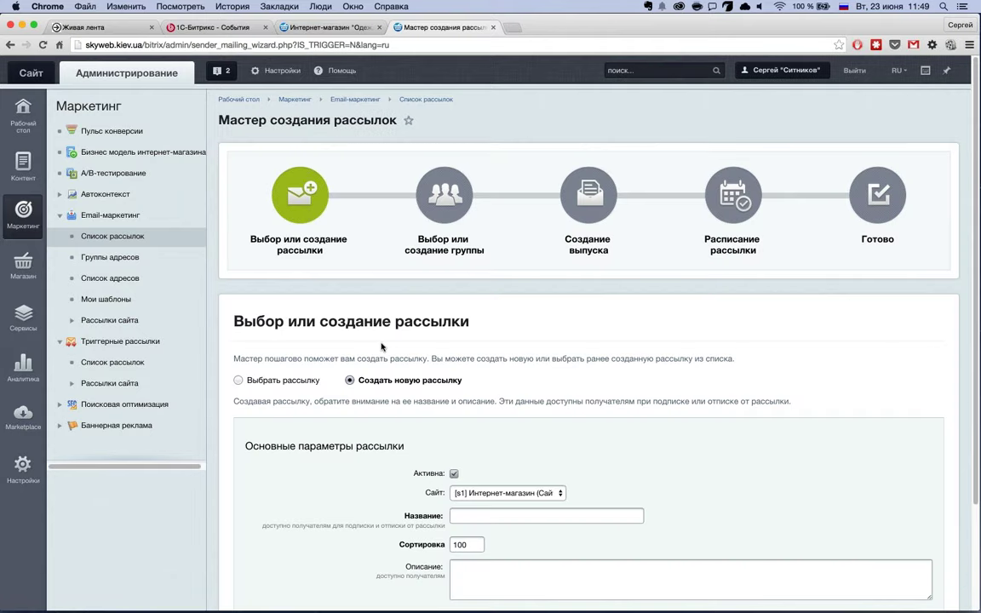
pyautogui.scroll(-1, 382, 347)
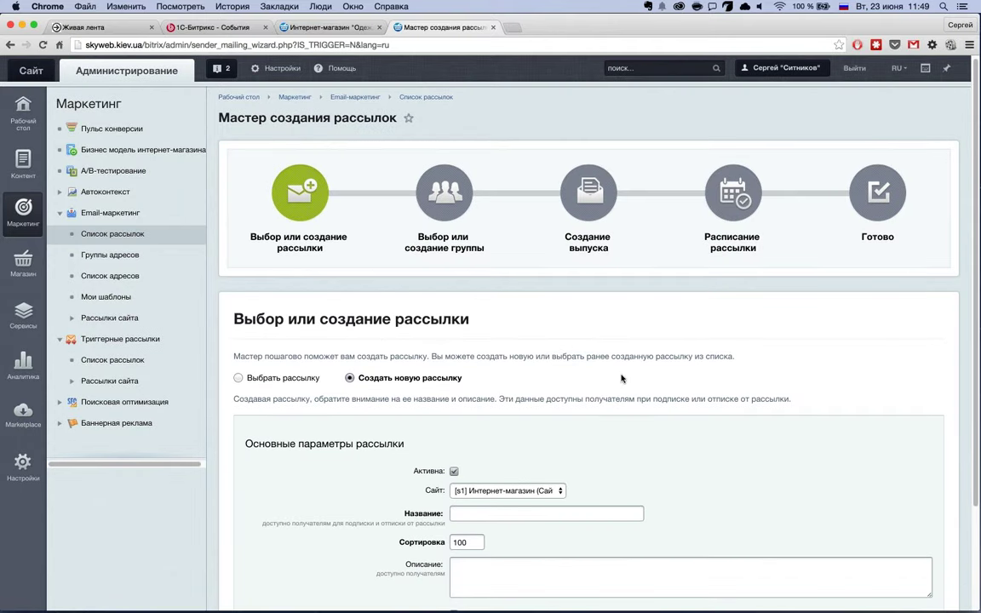
pyautogui.scroll(-3, 622, 378)
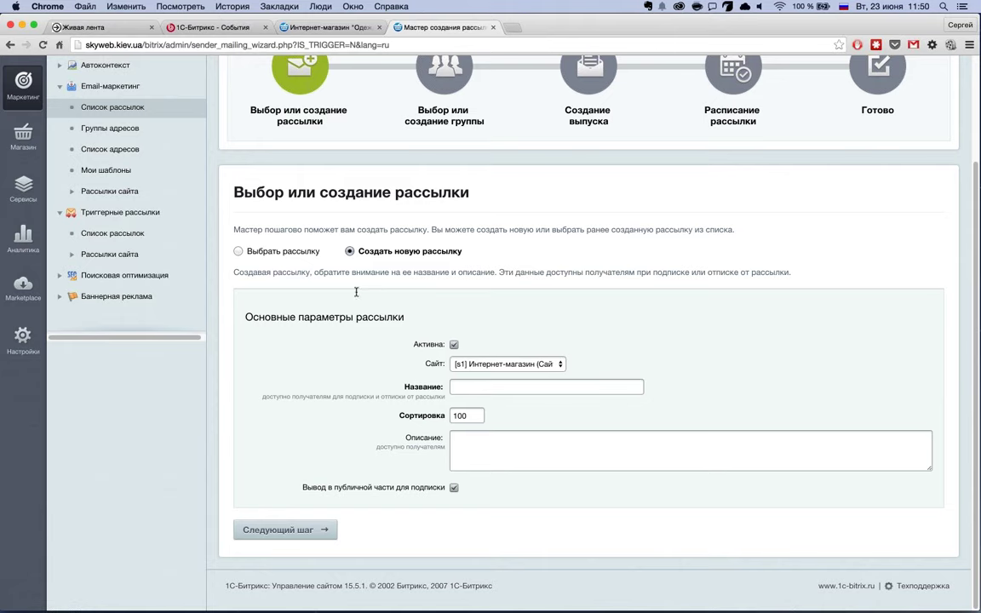
pyautogui.click(529, 388)
pyautogui.write('Новая рассылка')
pyautogui.press('Return')
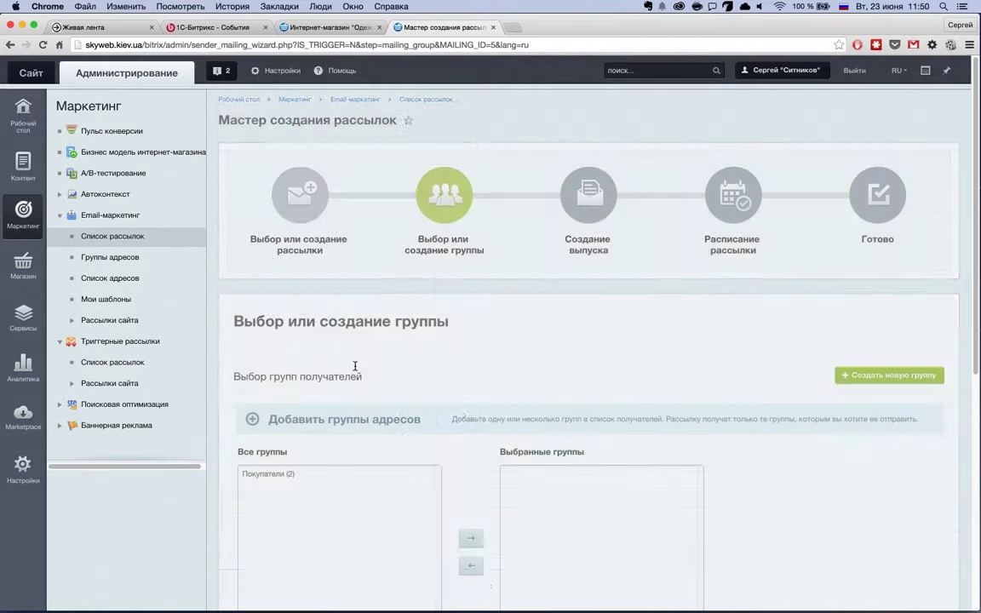
# Add the Покупатели group to the mailing's recipients and proceed to creating the issue.
pyautogui.scroll(-3, 354, 366)
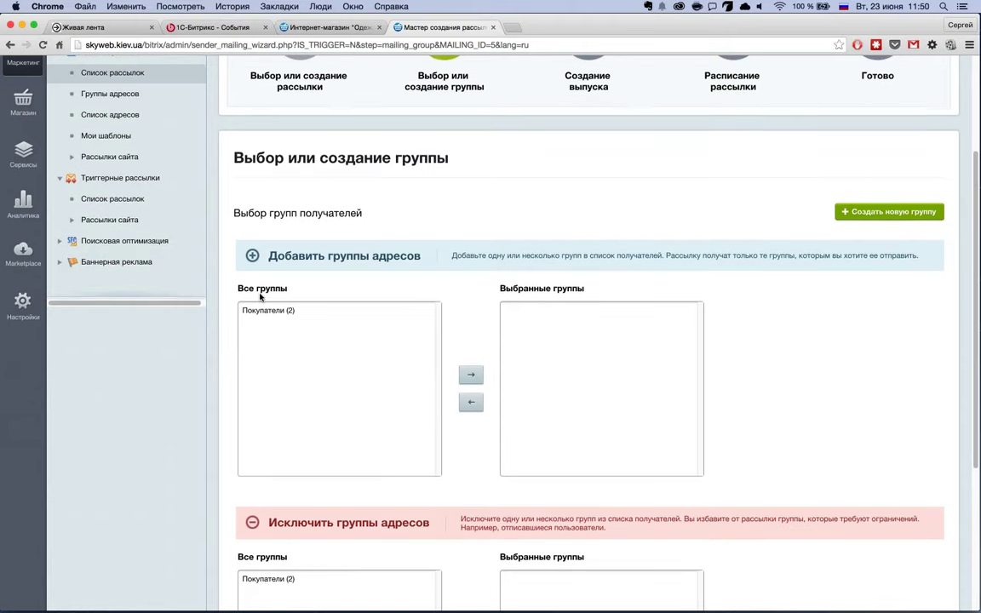
pyautogui.scroll(-1, 282, 297)
pyautogui.doubleClick(272, 299)
pyautogui.scroll(-5, 387, 373)
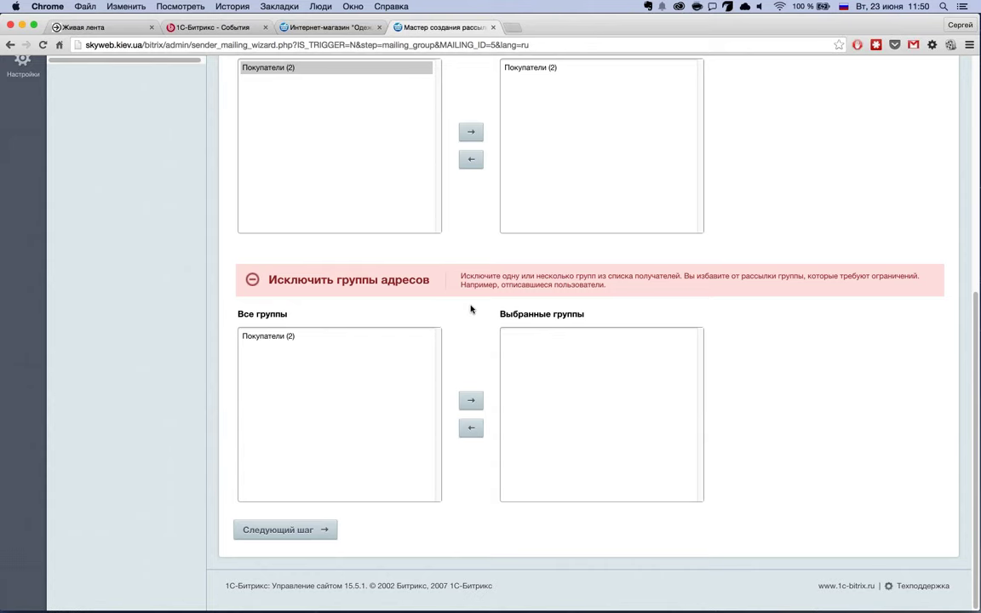
pyautogui.click(283, 537)
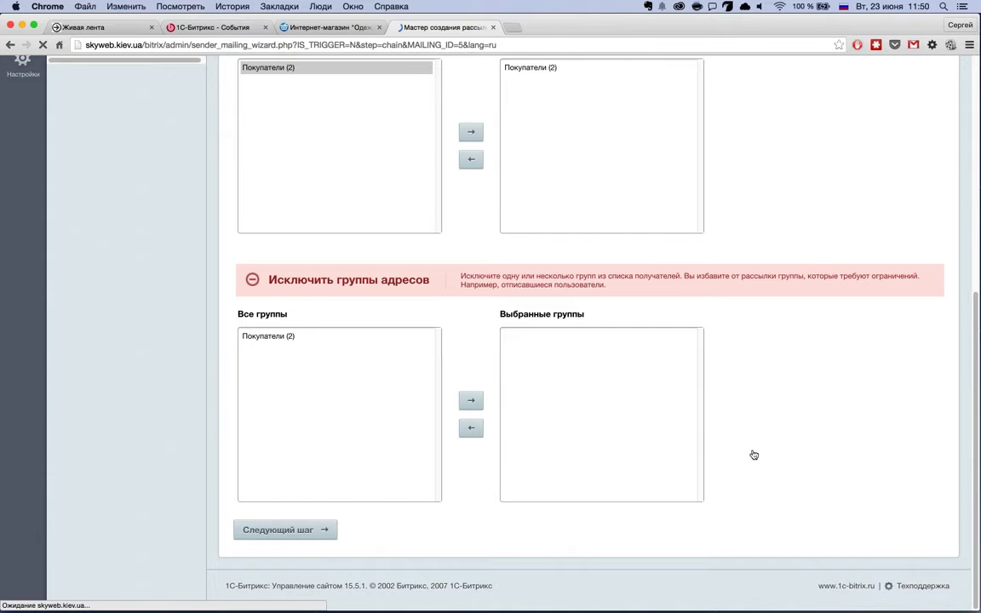
# Choose the standard template 1 столбец-2 for the issue and enable the visual editor for the letter body.
pyautogui.scroll(-3, 291, 454)
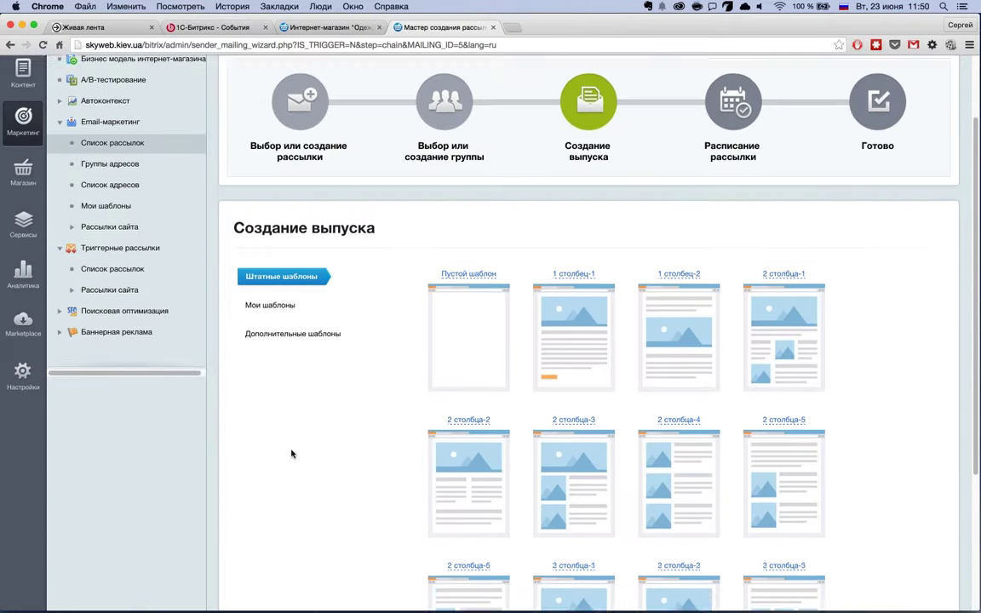
pyautogui.scroll(-4, 291, 454)
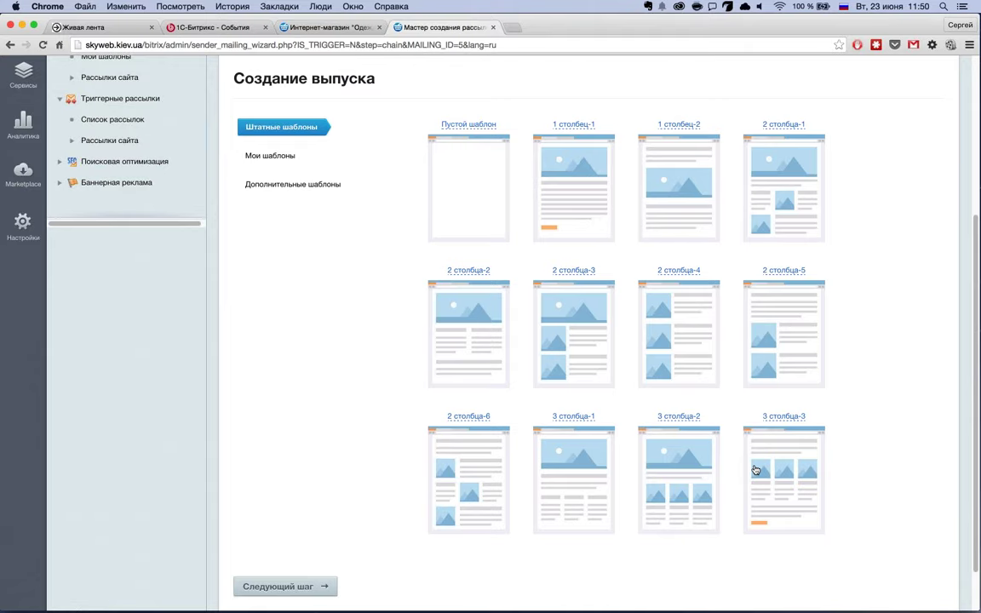
pyautogui.click(670, 205)
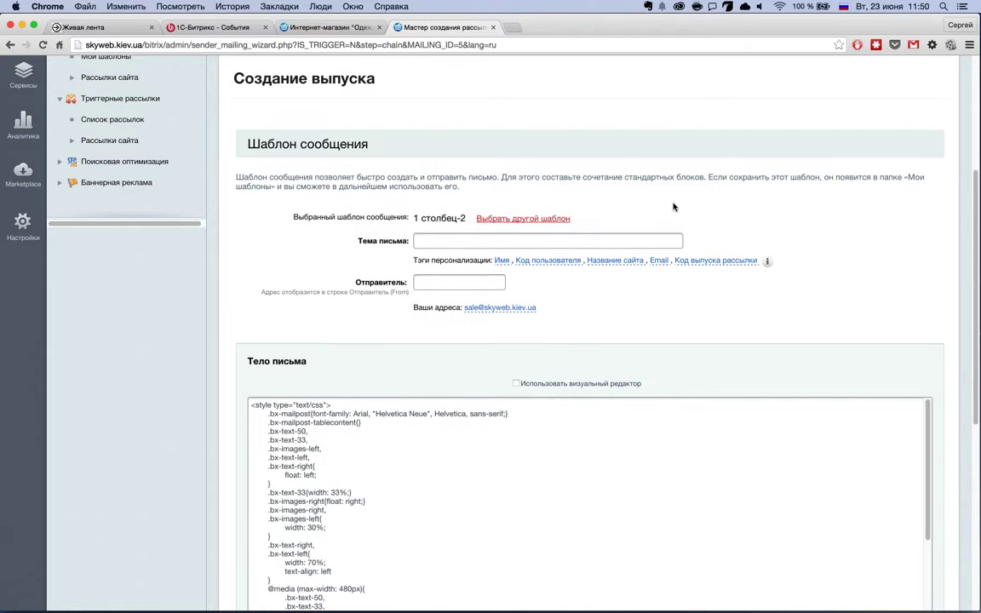
pyautogui.scroll(-2, 674, 208)
pyautogui.click(516, 349)
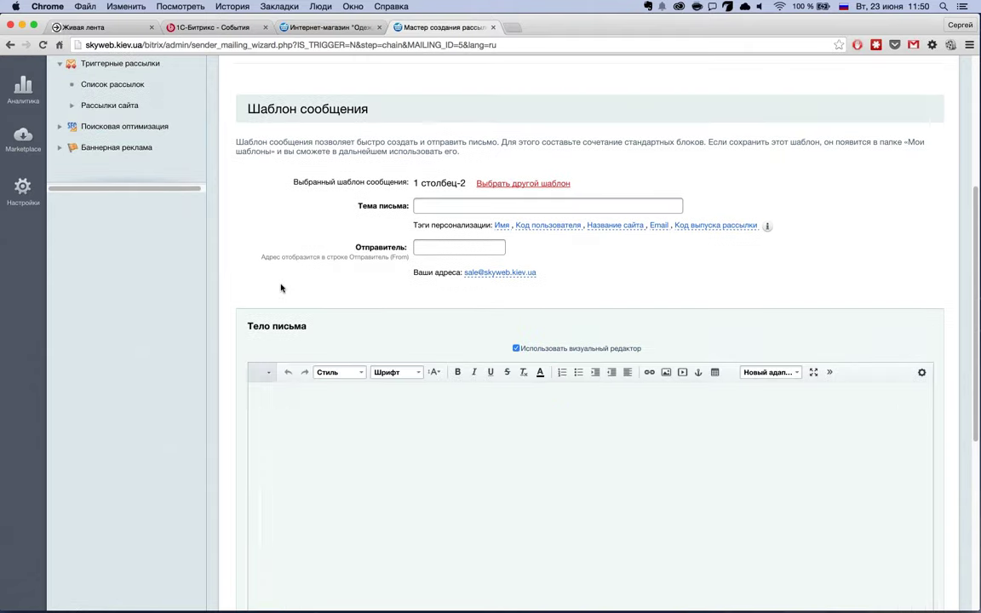
# Fill the letter subject with the site name and recipient name tags, and set the sender to the shop's suggested e-mail address.
pyautogui.scroll(-10, 453, 390)
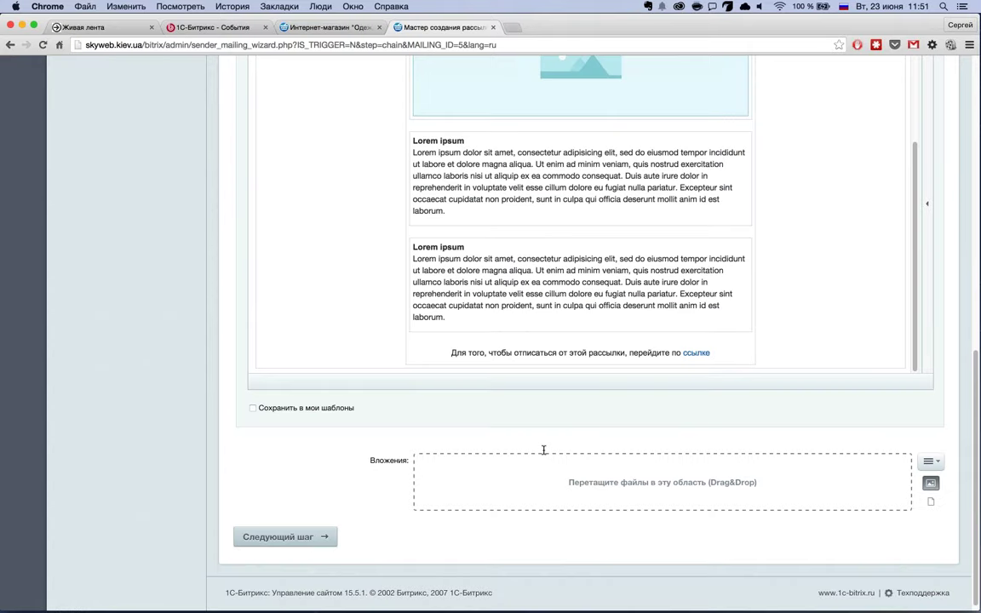
pyautogui.scroll(10, 521, 436)
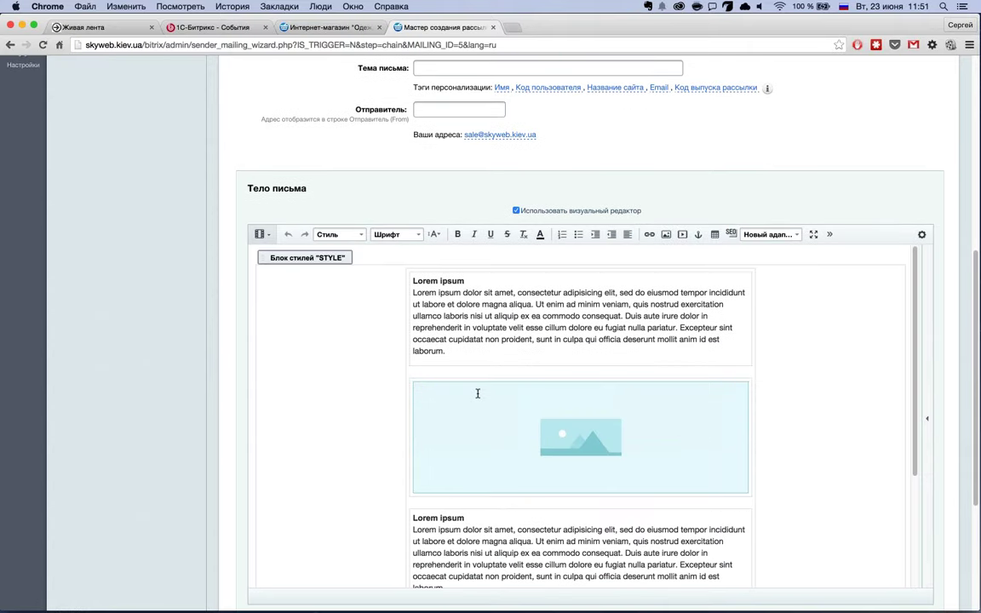
pyautogui.scroll(3, 317, 375)
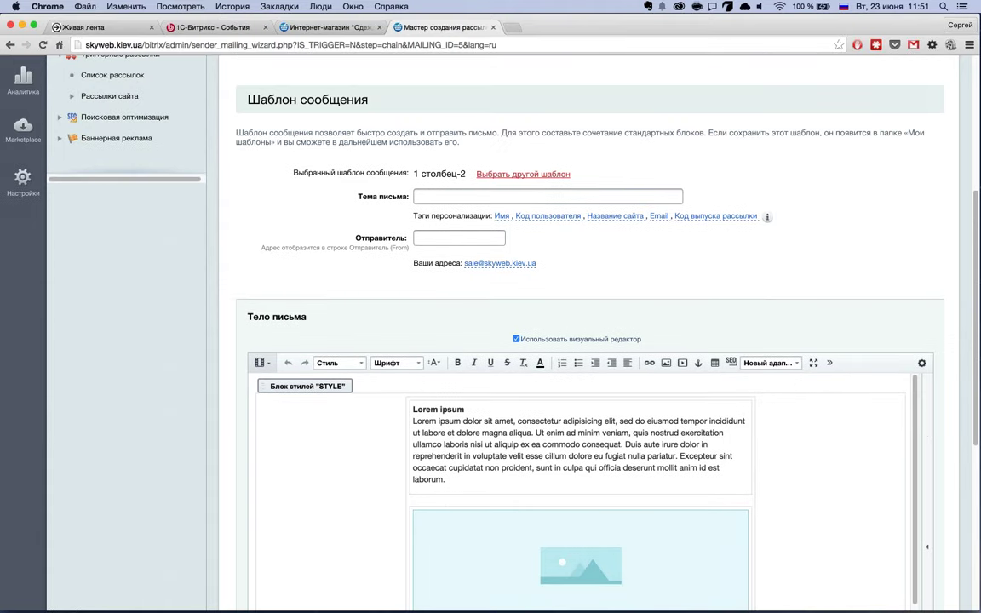
pyautogui.click(615, 215)
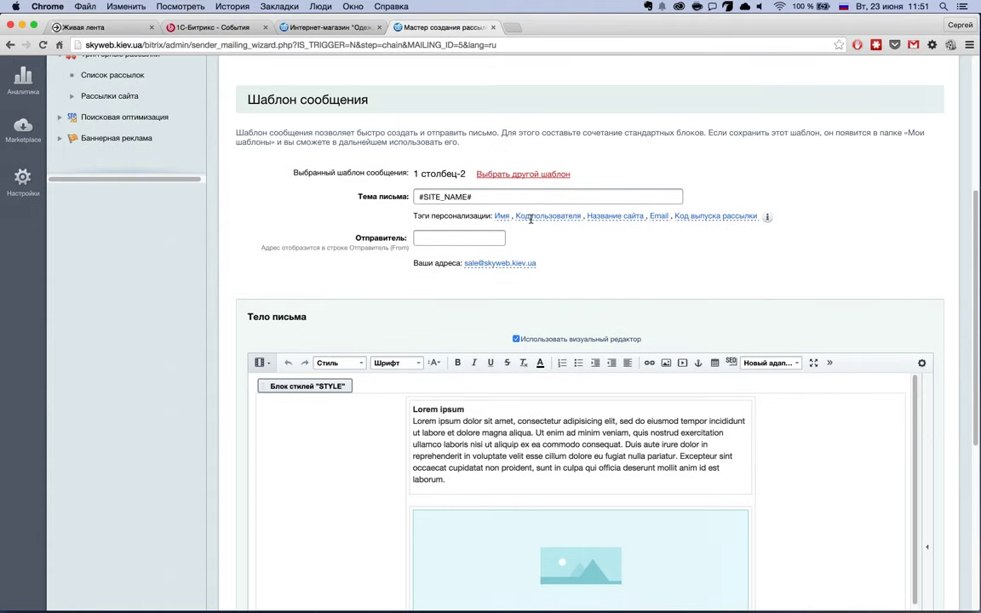
pyautogui.click(502, 216)
pyautogui.click(489, 262)
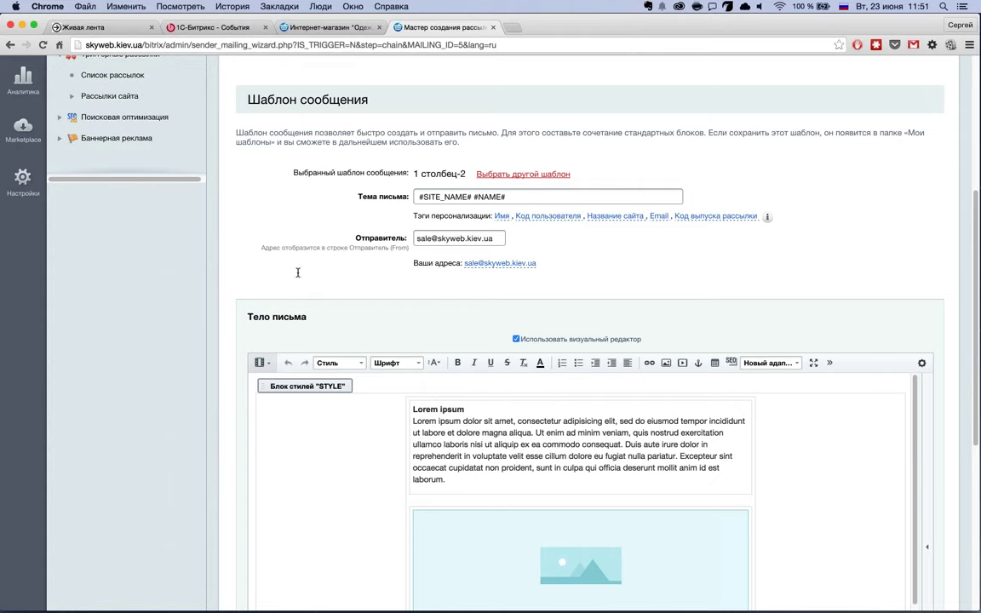
# Examine the letter body and the Персонализация blocks available for it in the visual editor.
pyautogui.scroll(-10, 298, 272)
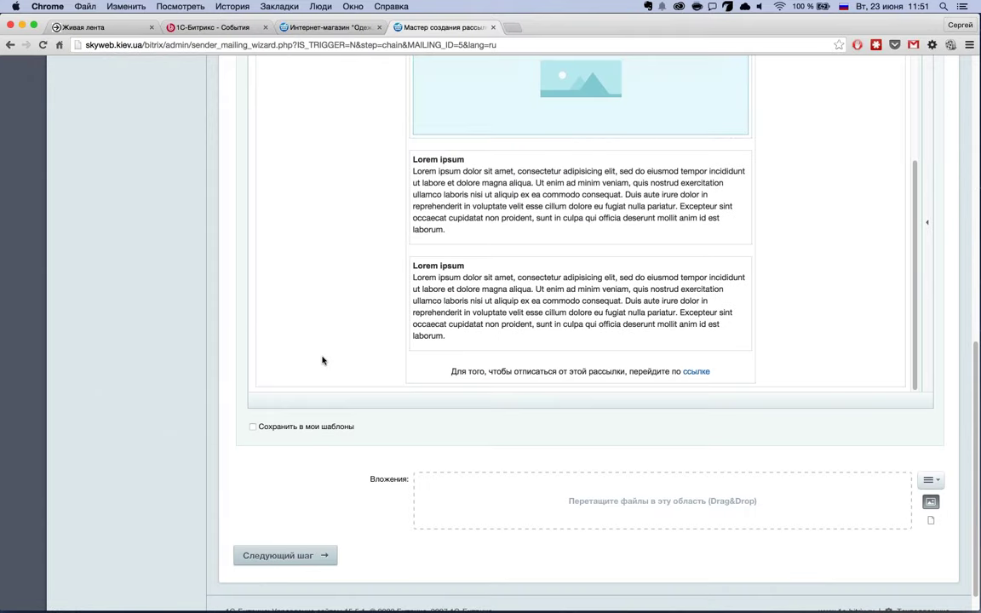
pyautogui.scroll(3, 594, 411)
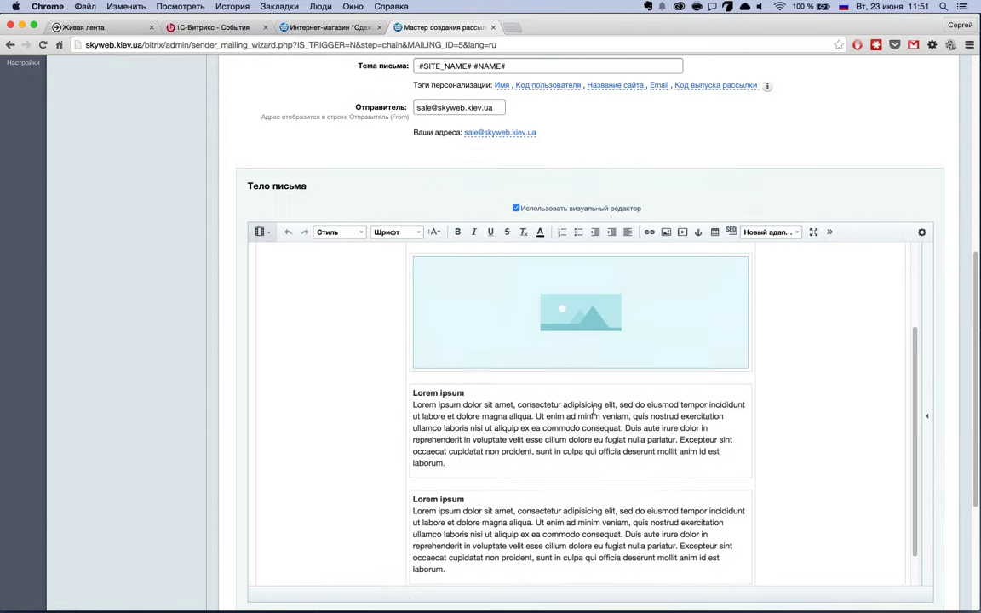
pyautogui.scroll(-3, 594, 412)
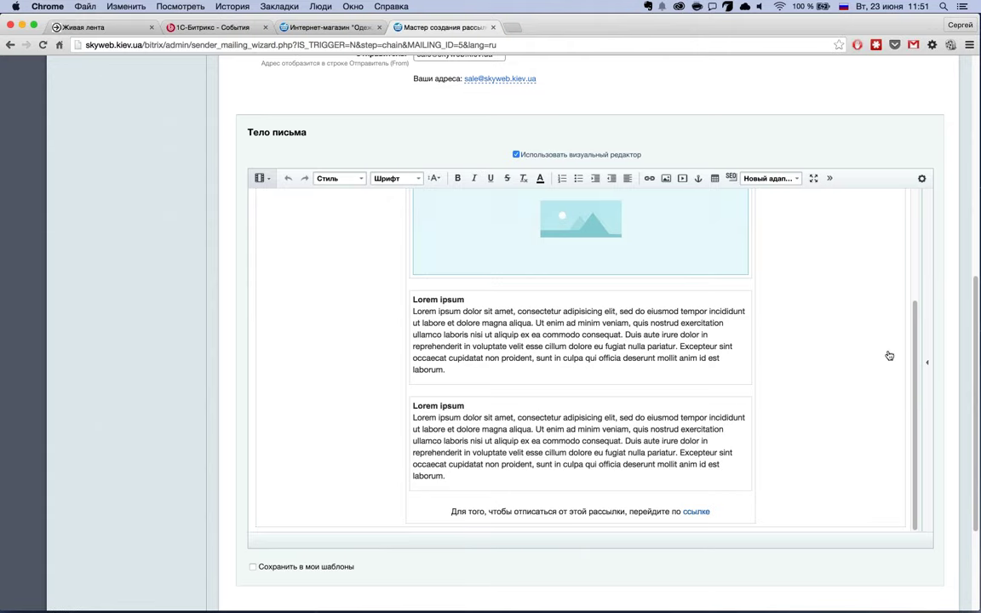
pyautogui.click(927, 361)
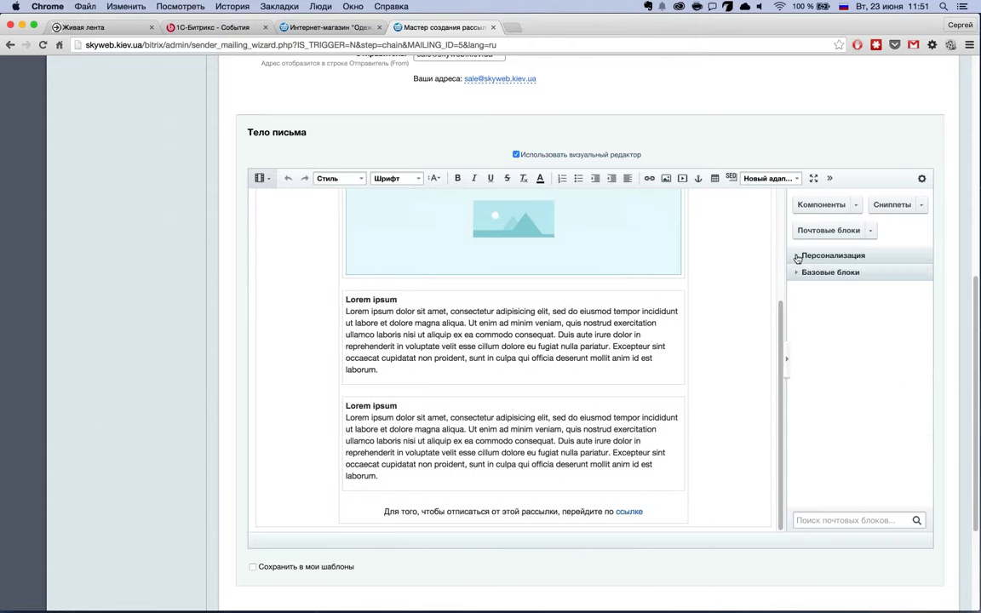
pyautogui.click(831, 255)
pyautogui.moveTo(865, 299); pyautogui.dragTo(495, 349)
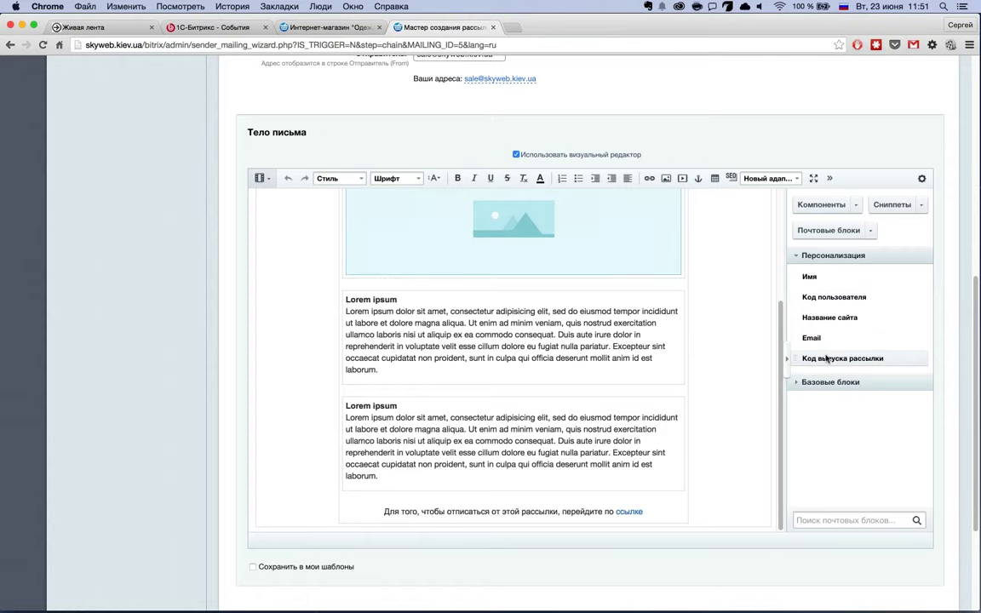
# Examine the Базовые блоки offered for building the letter, such as image, text and line blocks.
pyautogui.click(789, 388)
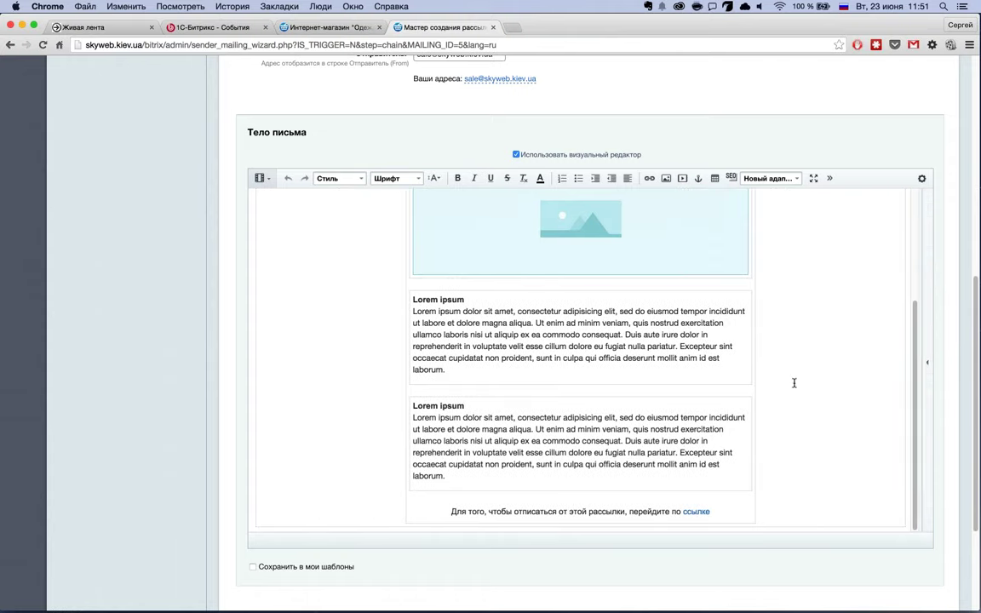
pyautogui.click(927, 362)
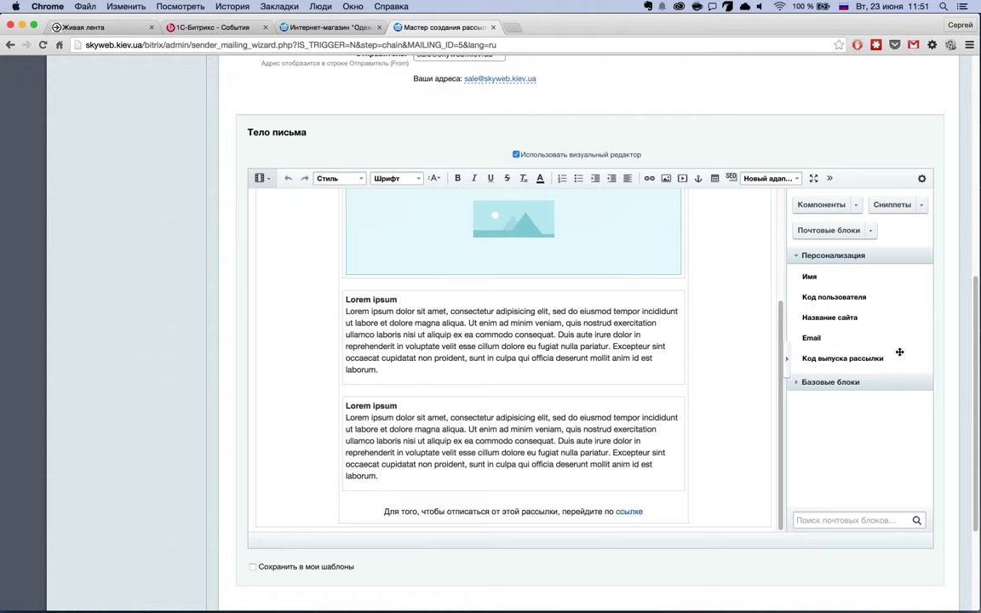
pyautogui.click(800, 383)
pyautogui.scroll(-2, 800, 384)
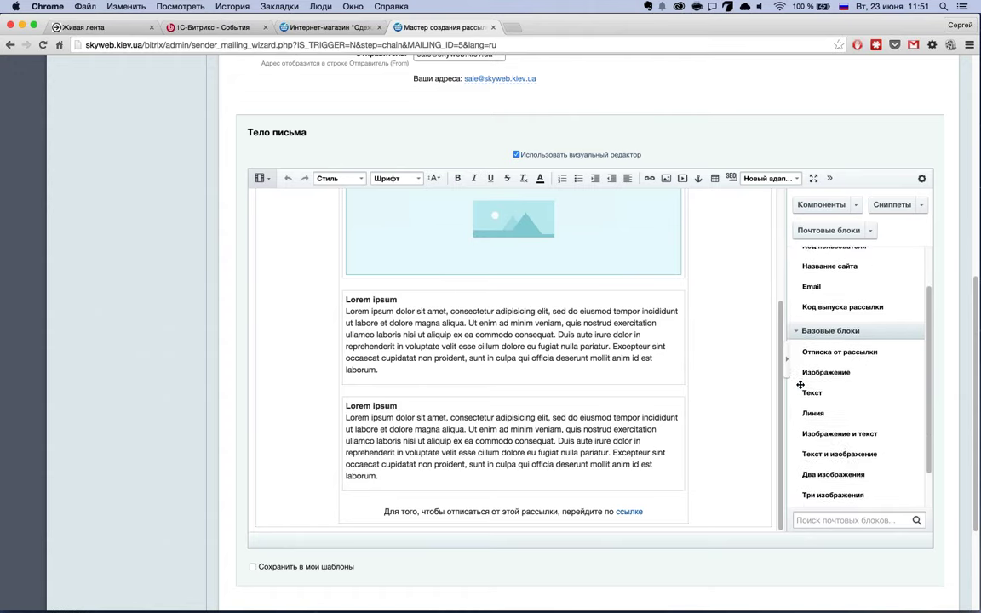
pyautogui.scroll(-2, 844, 411)
pyautogui.moveTo(846, 412); pyautogui.dragTo(845, 410)
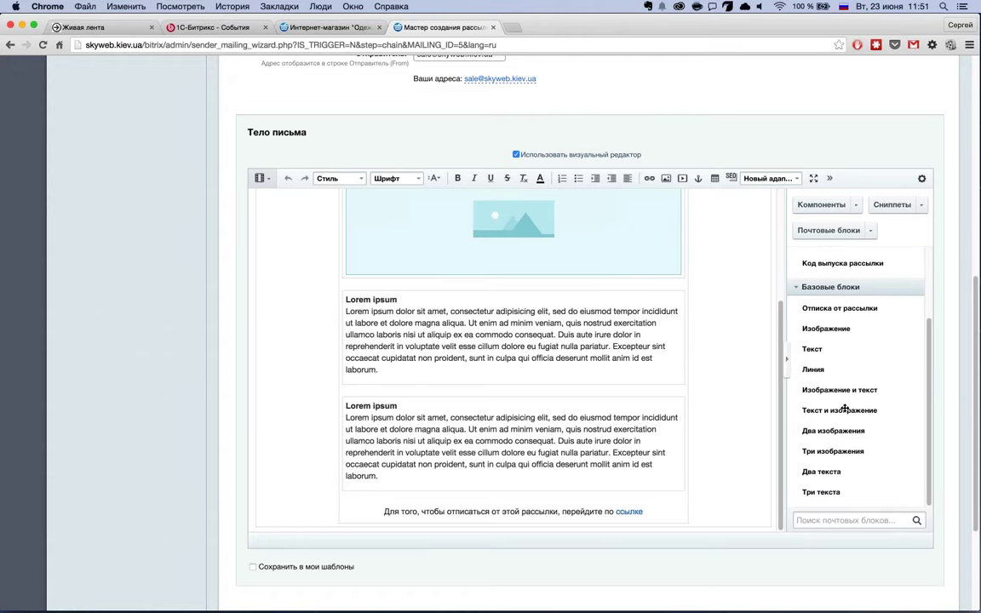
pyautogui.scroll(-1, 824, 372)
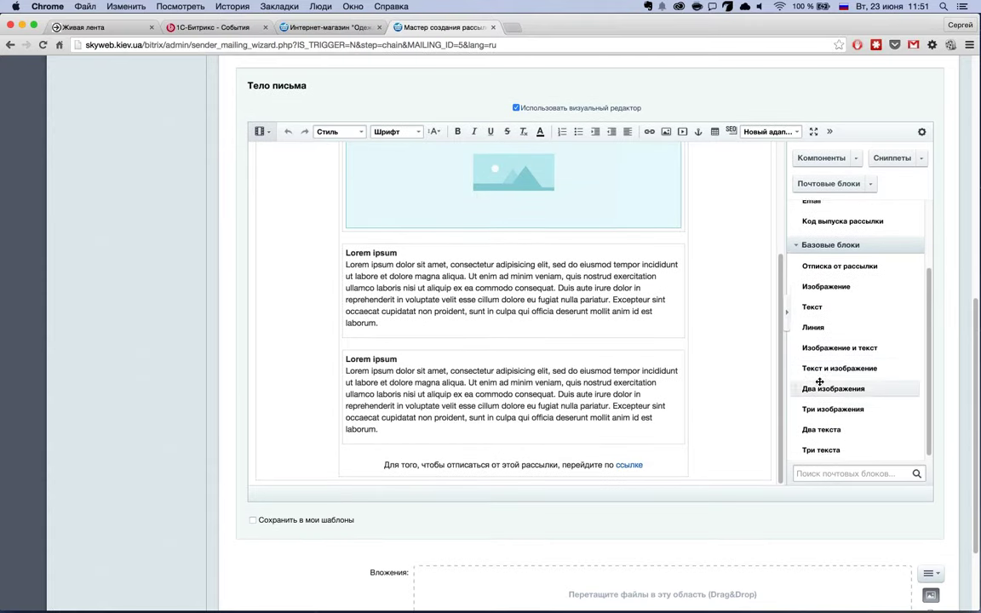
pyautogui.scroll(1, 819, 383)
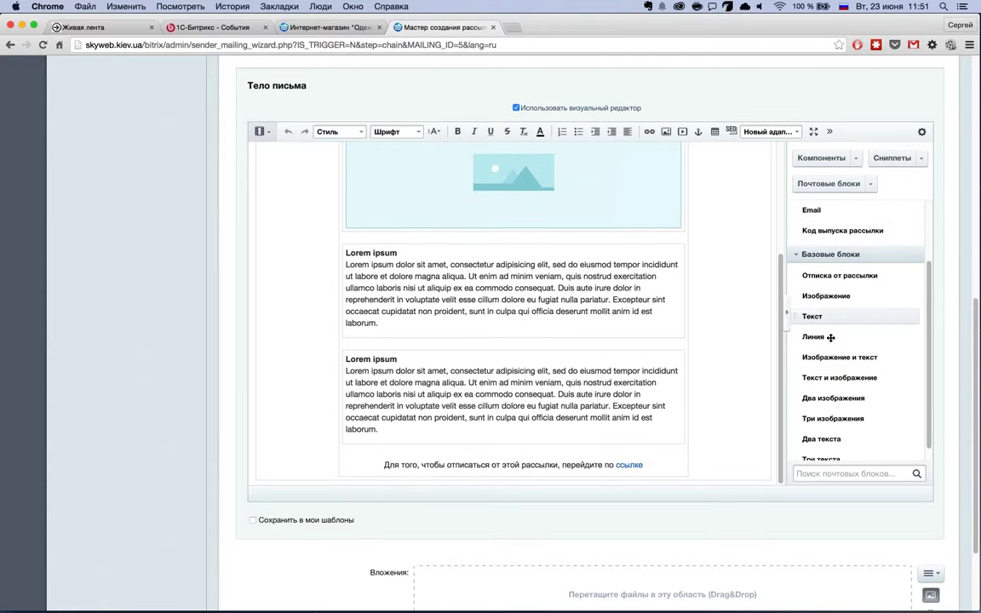
pyautogui.scroll(-2, 830, 337)
pyautogui.scroll(4, 628, 343)
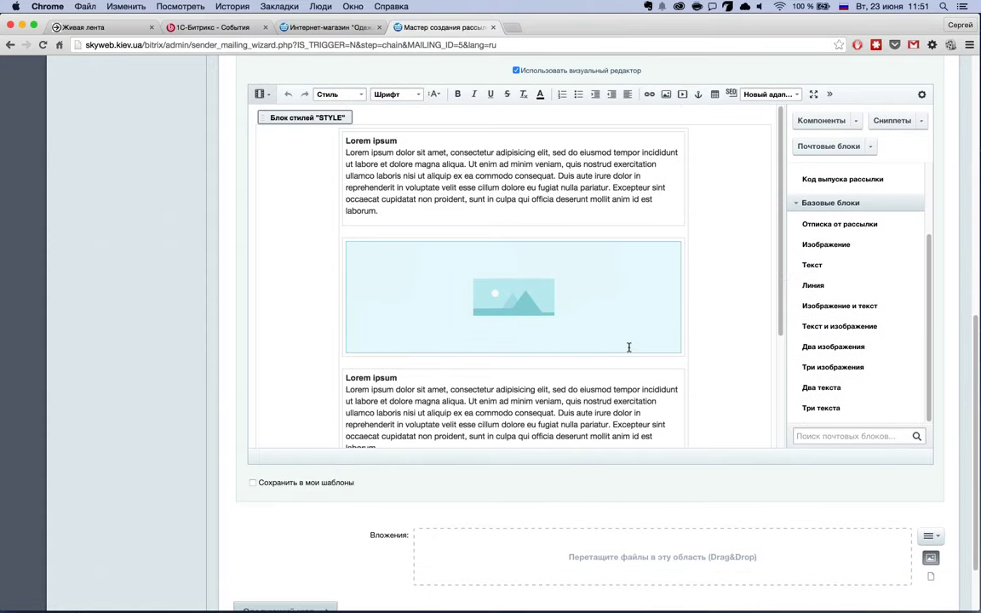
pyautogui.scroll(3, 657, 348)
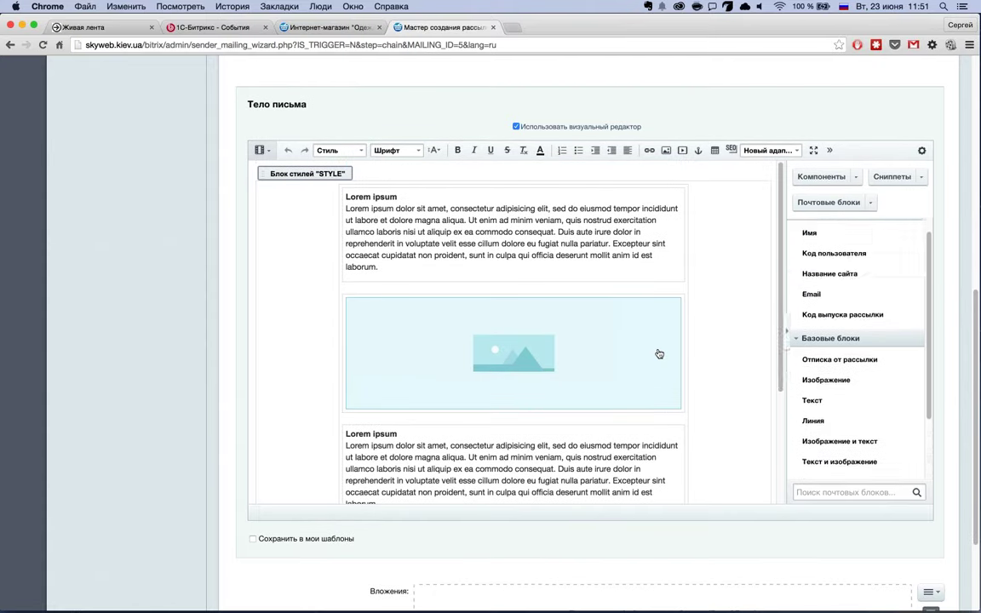
# Insert the Список новостей для почты component from Статьи и новости beneath the letter's first text block.
pyautogui.click(833, 177)
pyautogui.click(796, 228)
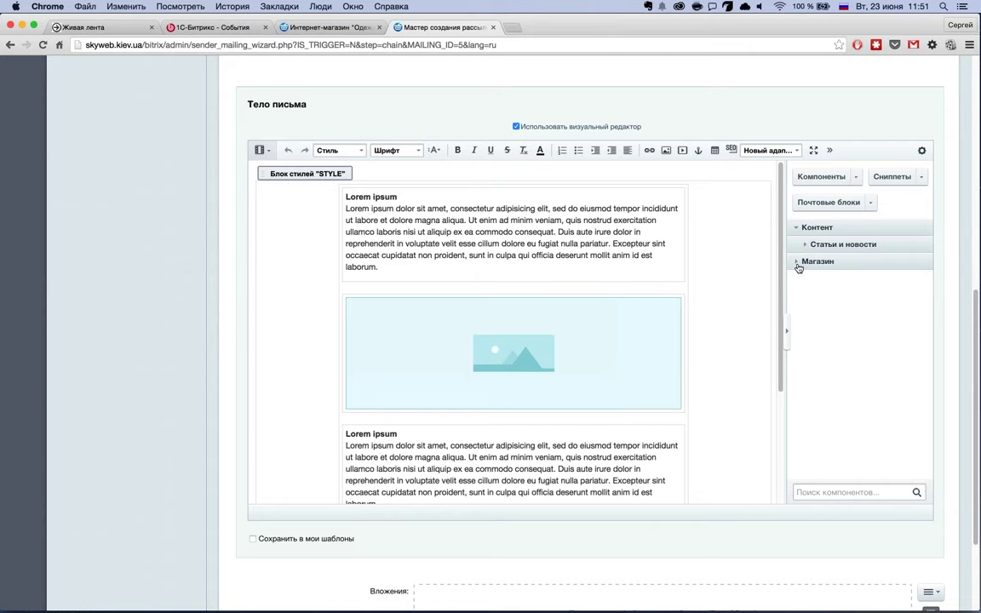
pyautogui.click(802, 260)
pyautogui.click(839, 245)
pyautogui.moveTo(845, 267); pyautogui.dragTo(400, 271)
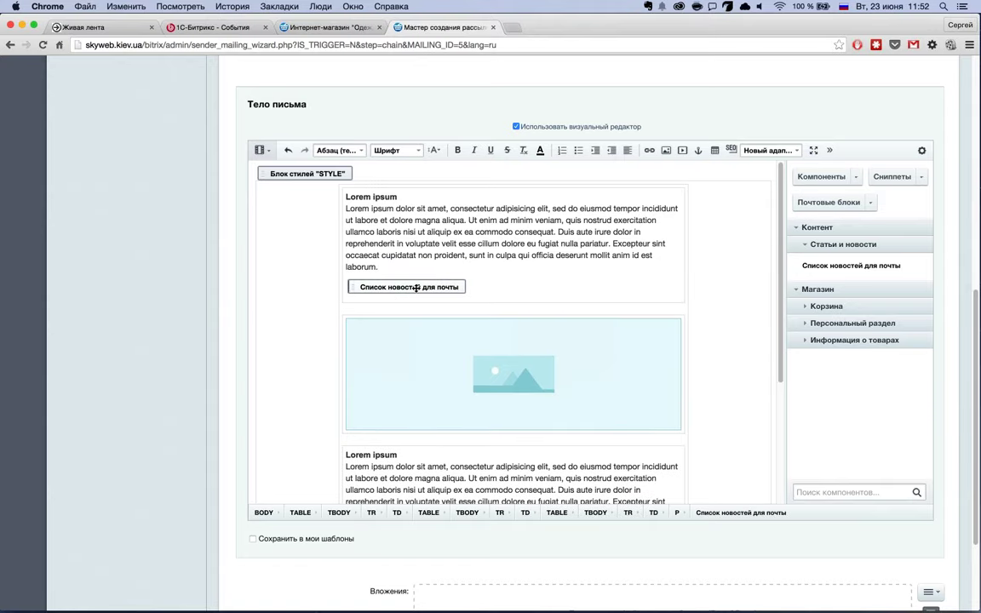
# Set the Список новостей для почты component in the letter to show 2 news items per page and save its parameters.
pyautogui.doubleClick(415, 288)
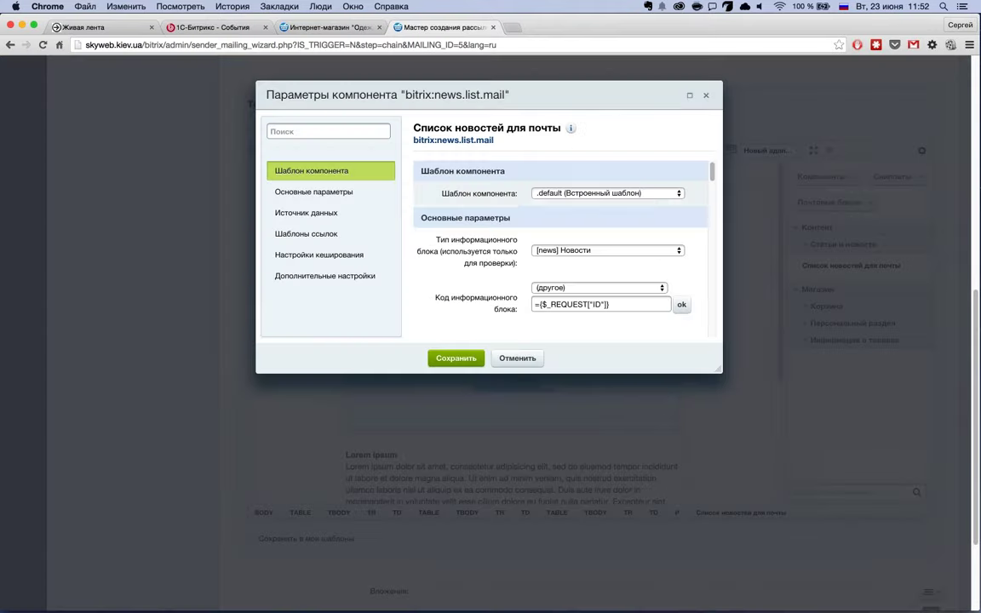
pyautogui.scroll(-2, 501, 270)
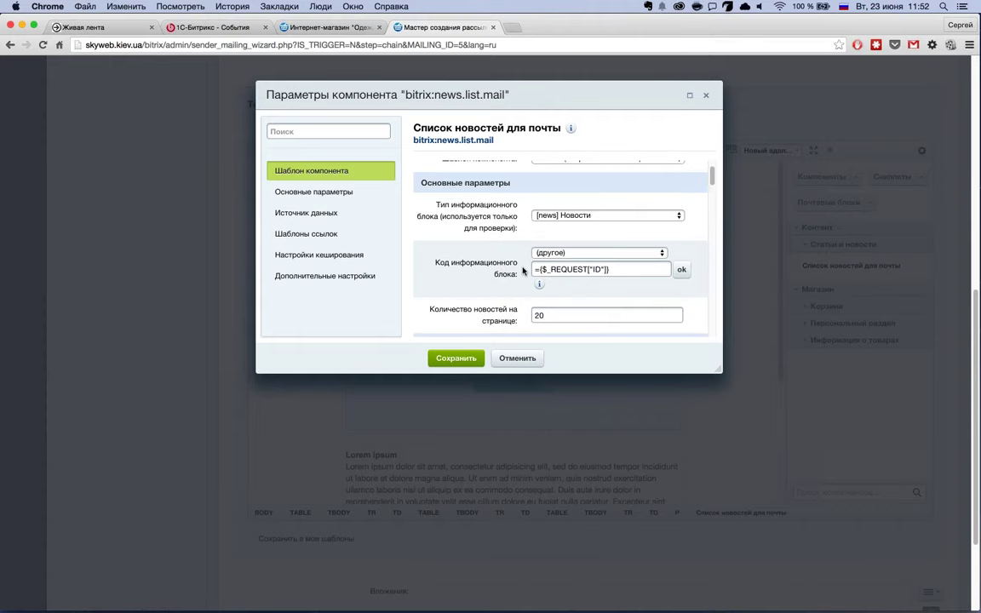
pyautogui.press('Tab')
pyautogui.write('1')
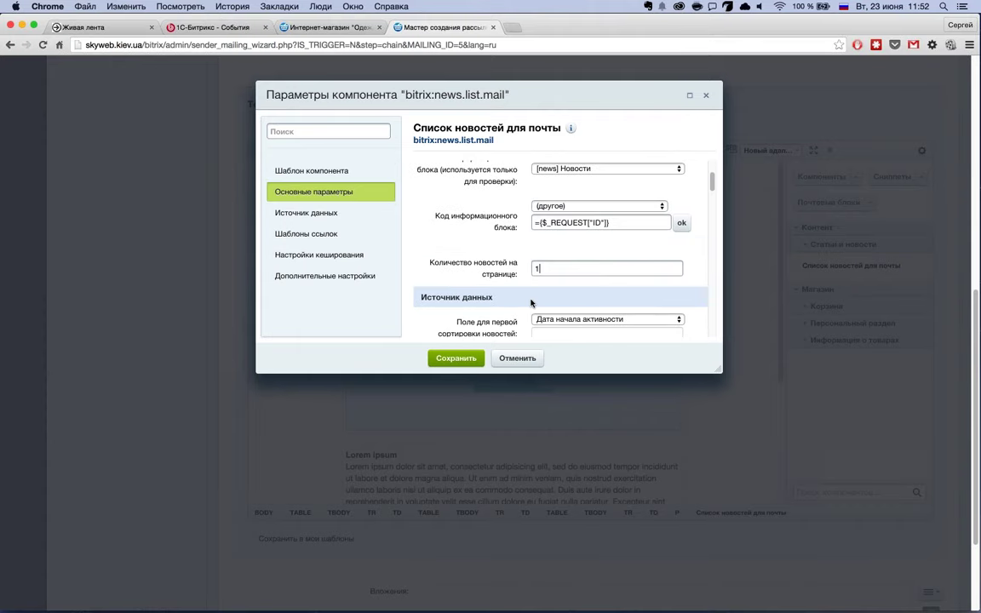
pyautogui.press('BackSpace')
pyautogui.write('2')
pyautogui.scroll(-3, 472, 332)
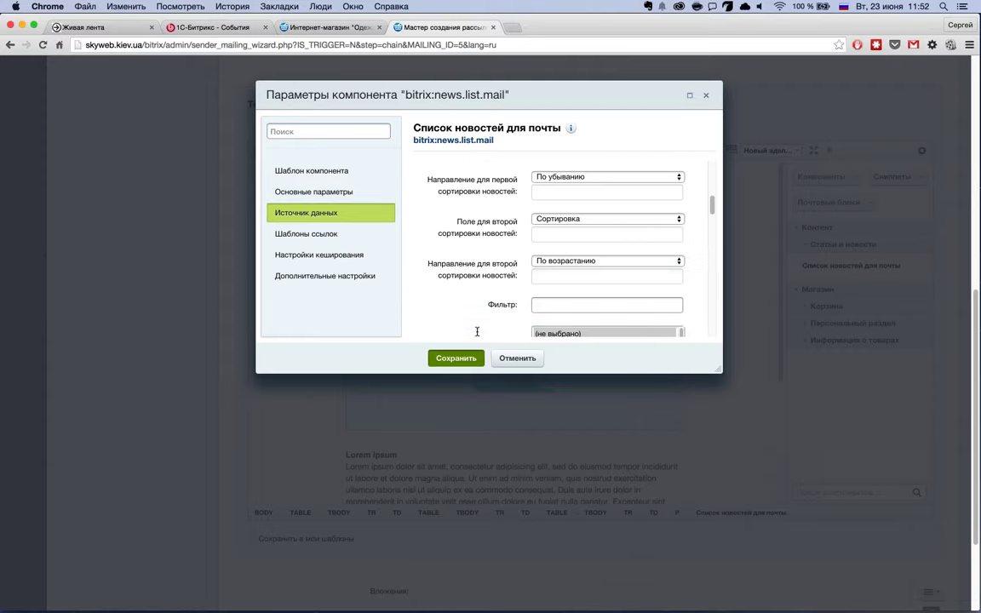
pyautogui.click(455, 357)
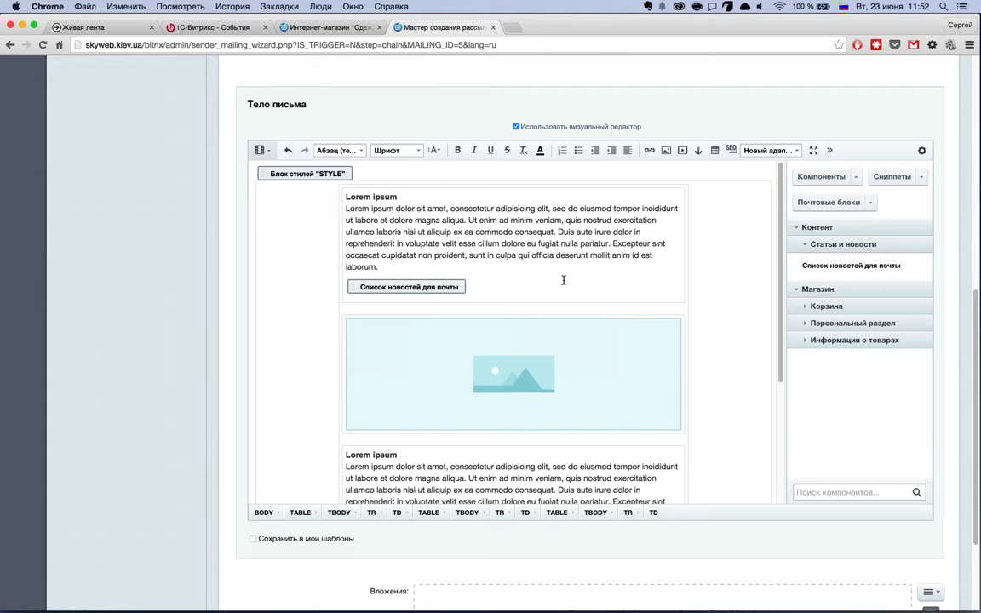
# Insert the Малая корзина для почты component from Корзина on its own line beneath the news list component.
pyautogui.click(824, 305)
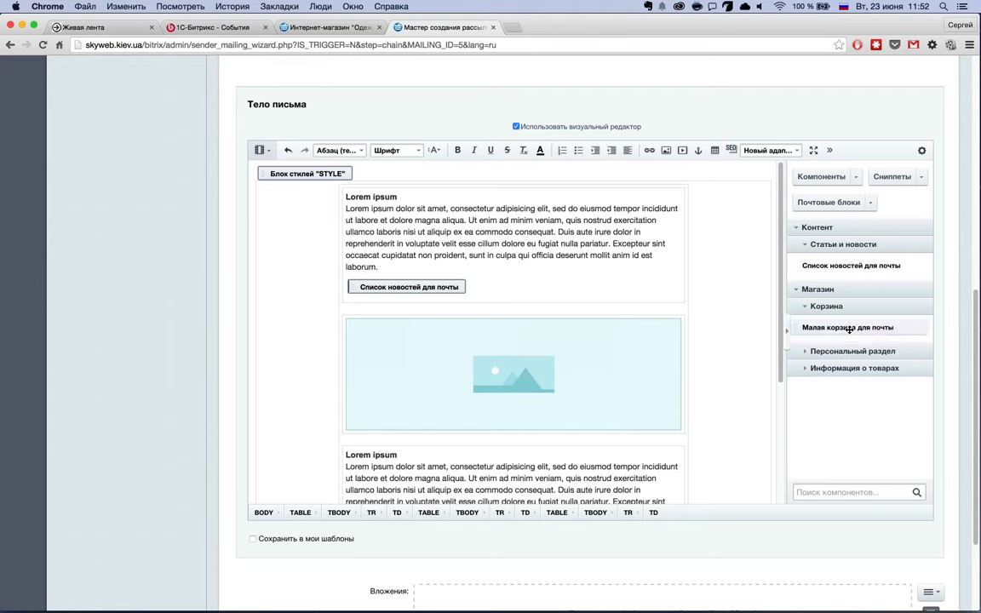
pyautogui.moveTo(849, 329); pyautogui.dragTo(490, 302)
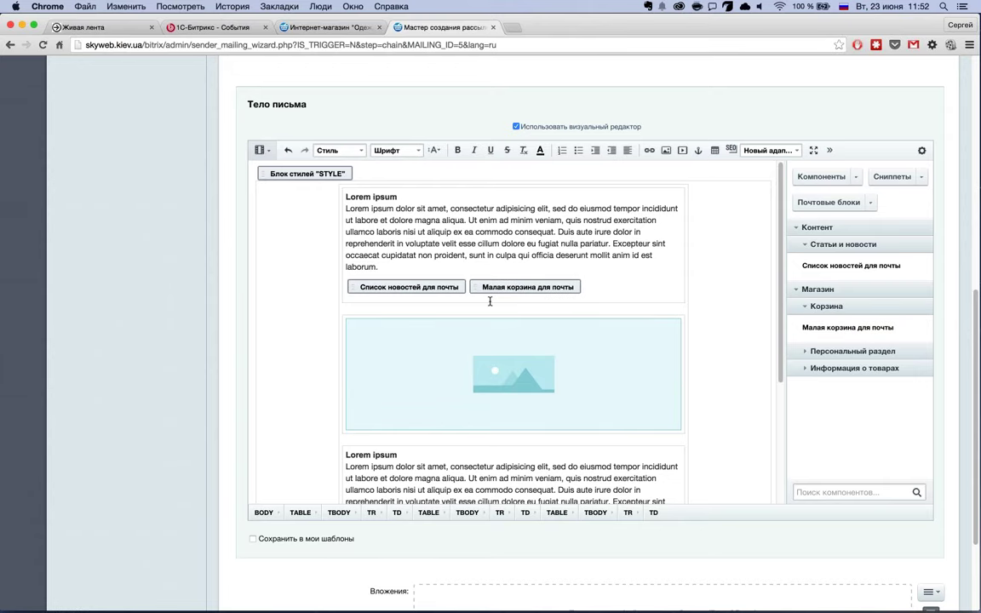
pyautogui.click(480, 302)
pyautogui.press('Return')
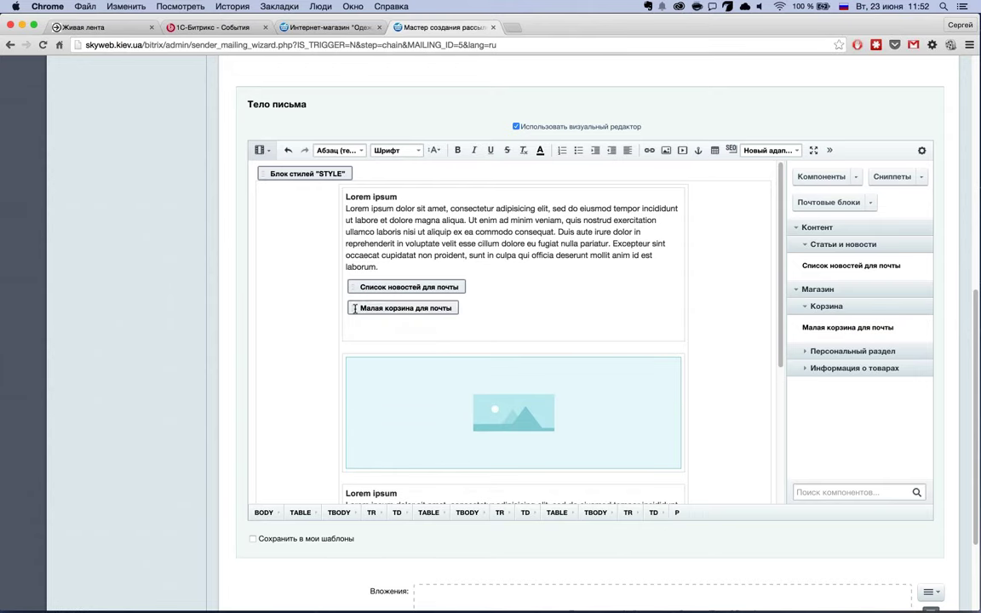
pyautogui.press('Return')
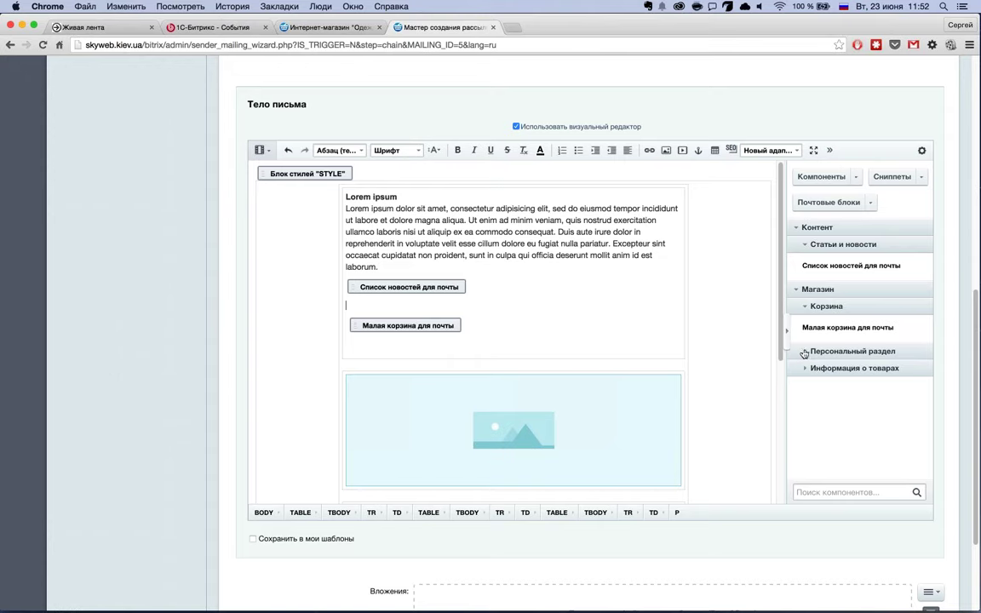
# Examine the mail components offered under Персональный раздел and Информация о товарах.
pyautogui.click(804, 354)
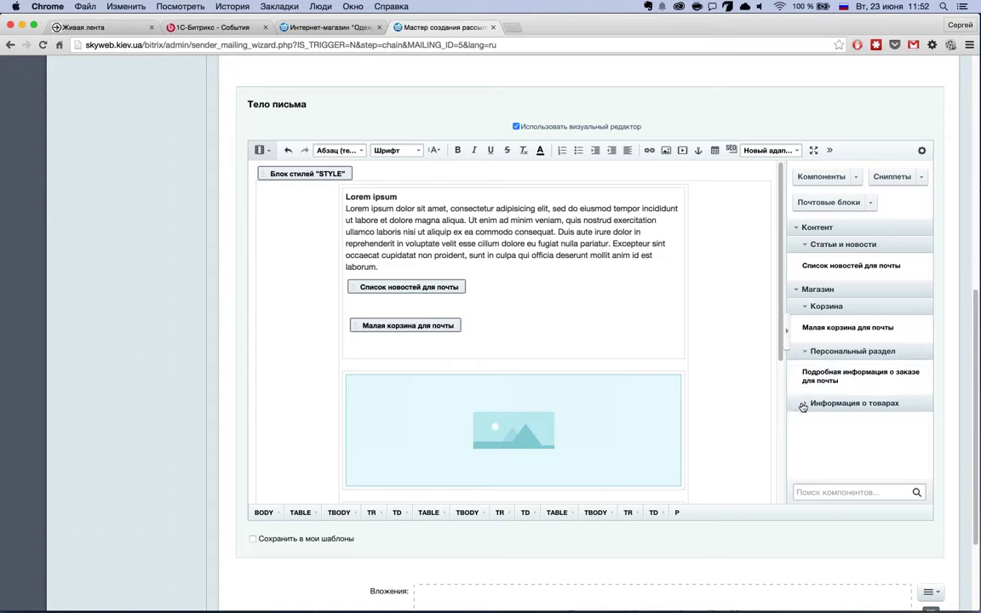
pyautogui.click(805, 404)
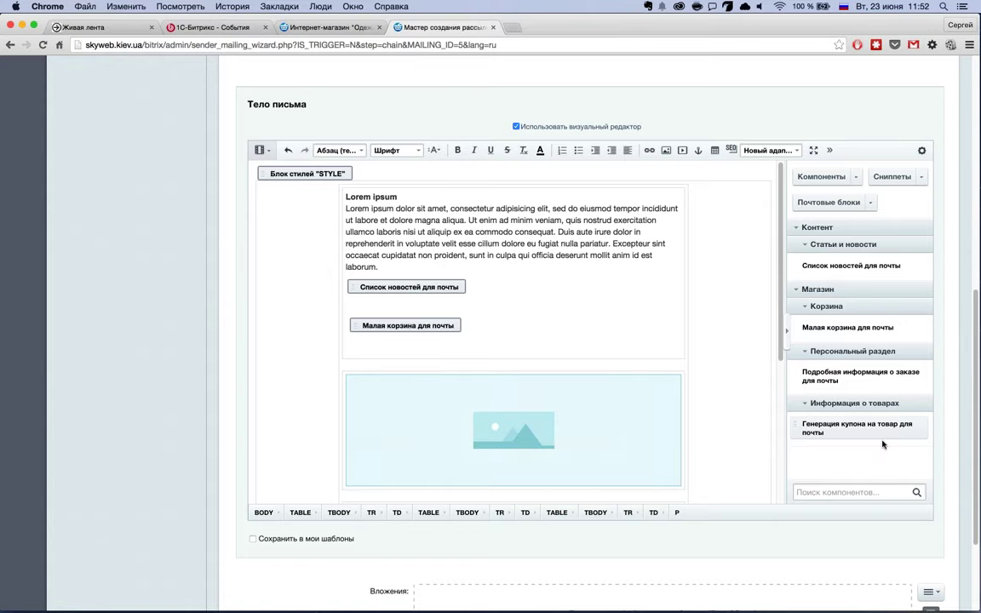
pyautogui.moveTo(826, 435); pyautogui.dragTo(513, 381)
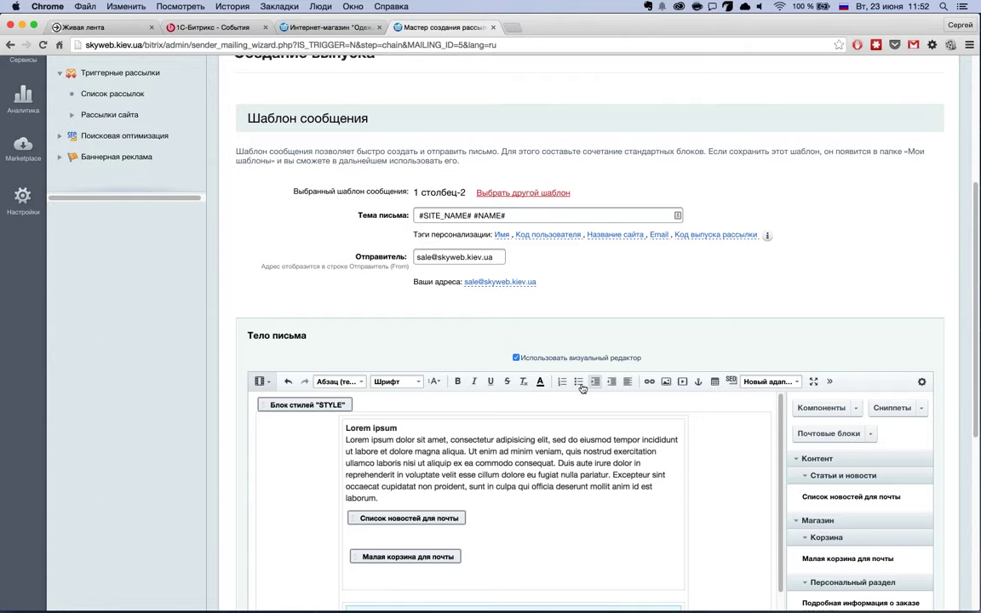
# Save the letter, add the Отправить вручную schedule to the issue, and save the mailing.
pyautogui.scroll(-2, 715, 324)
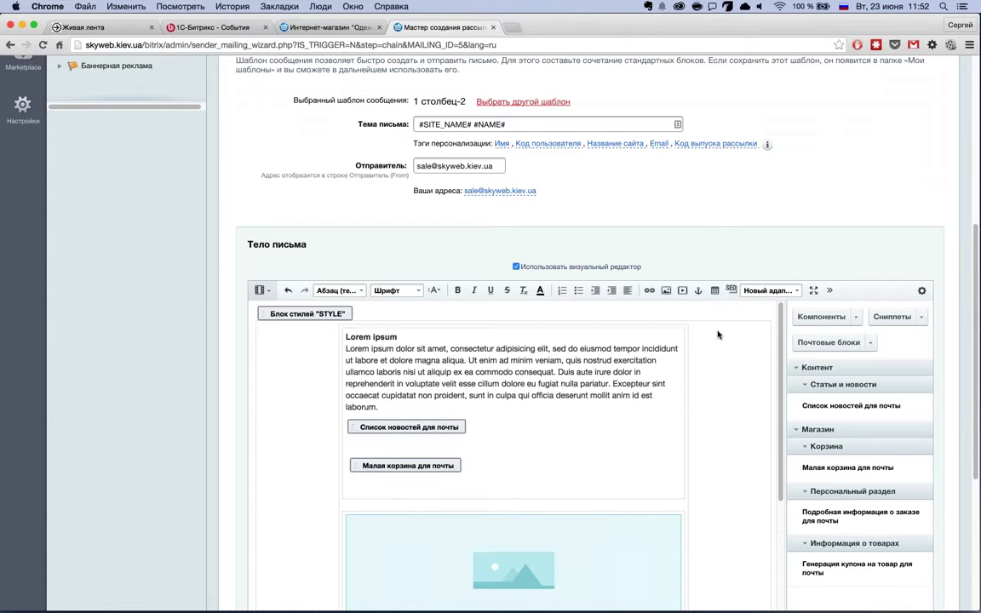
pyautogui.scroll(-10, 587, 318)
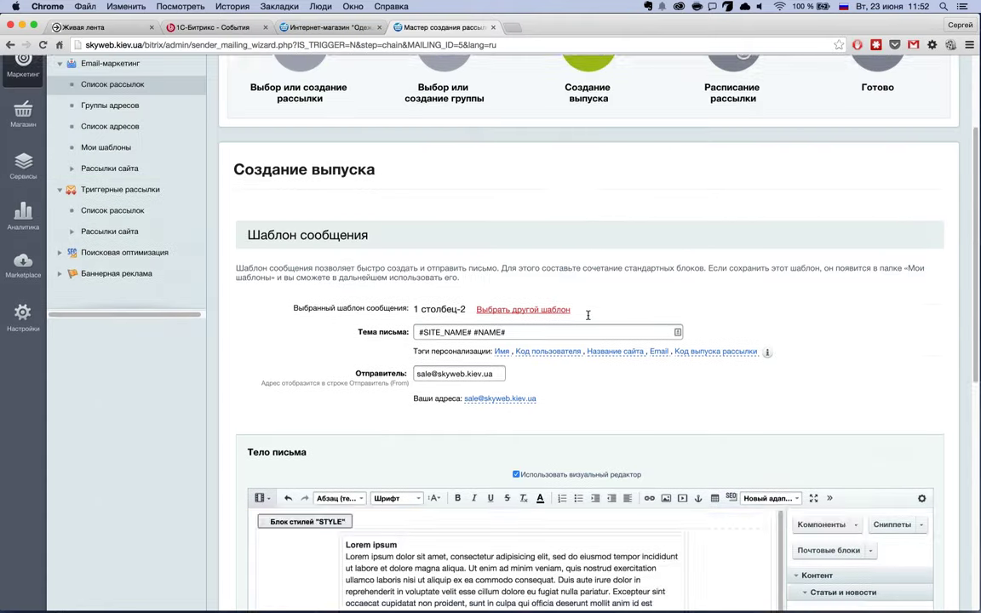
pyautogui.scroll(-1, 443, 409)
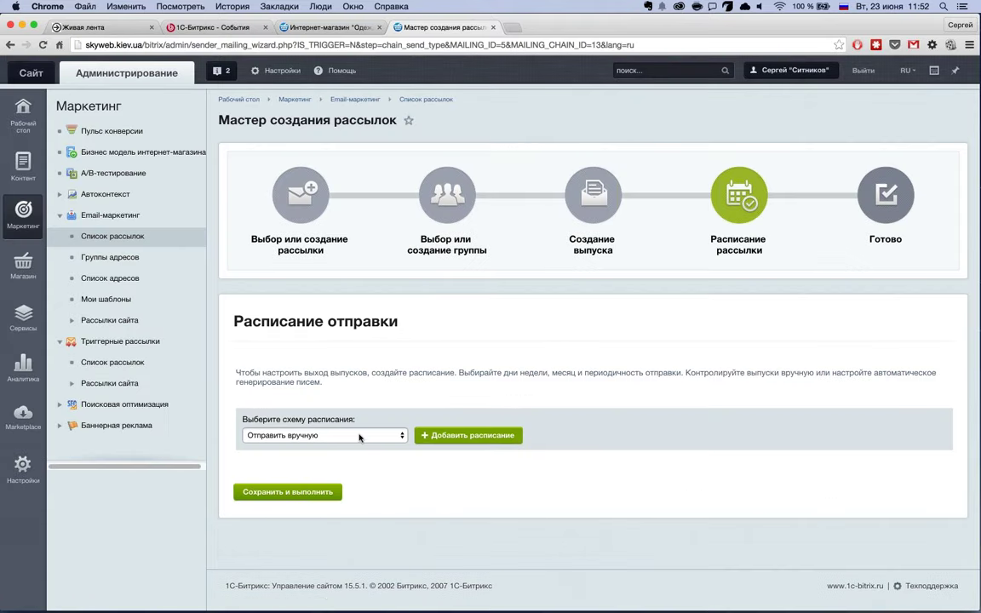
pyautogui.click(350, 440)
pyautogui.click(390, 484)
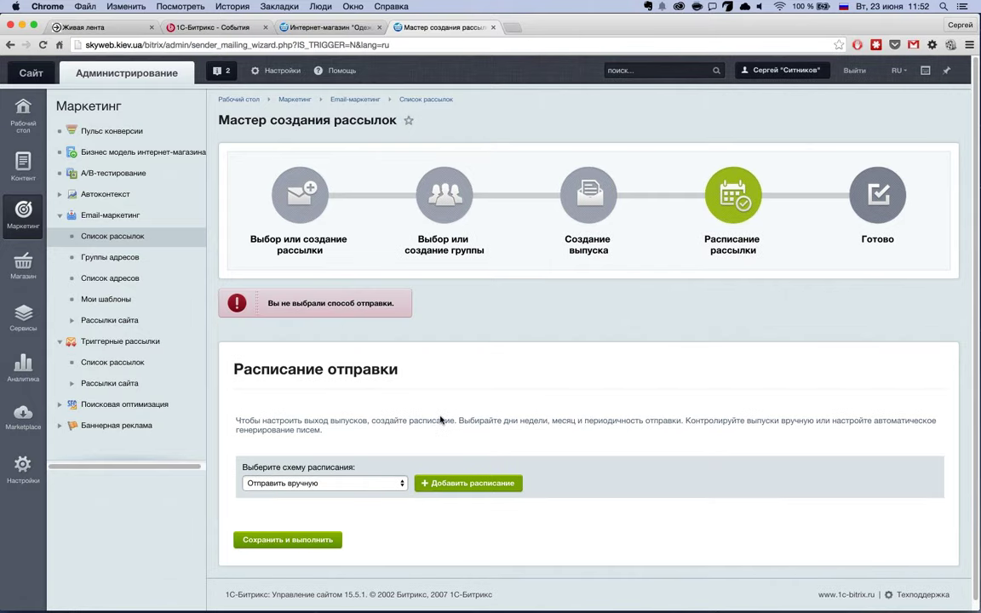
pyautogui.scroll(-1, 409, 443)
pyautogui.click(469, 474)
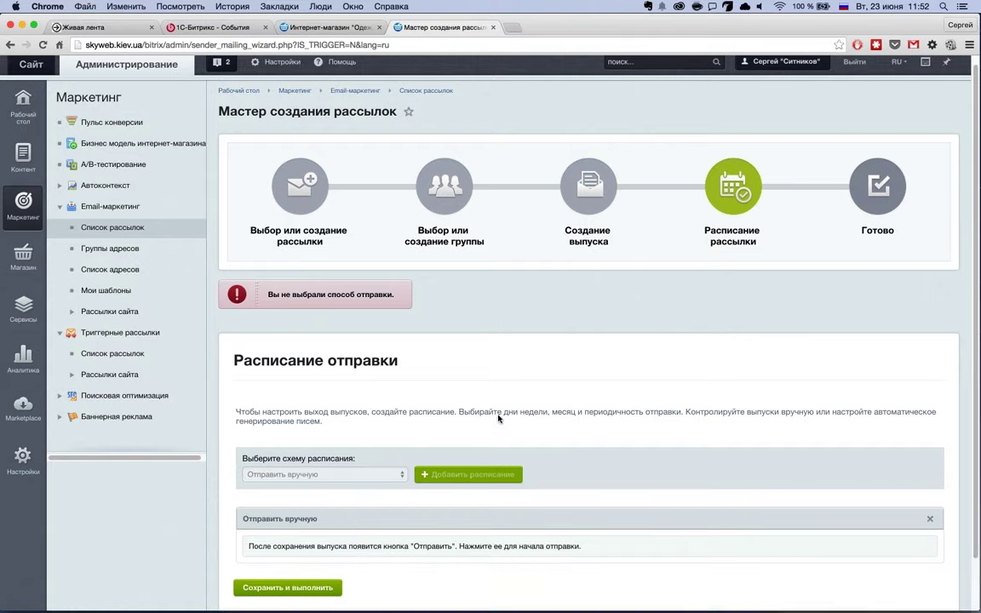
pyautogui.scroll(-3, 477, 460)
pyautogui.click(314, 532)
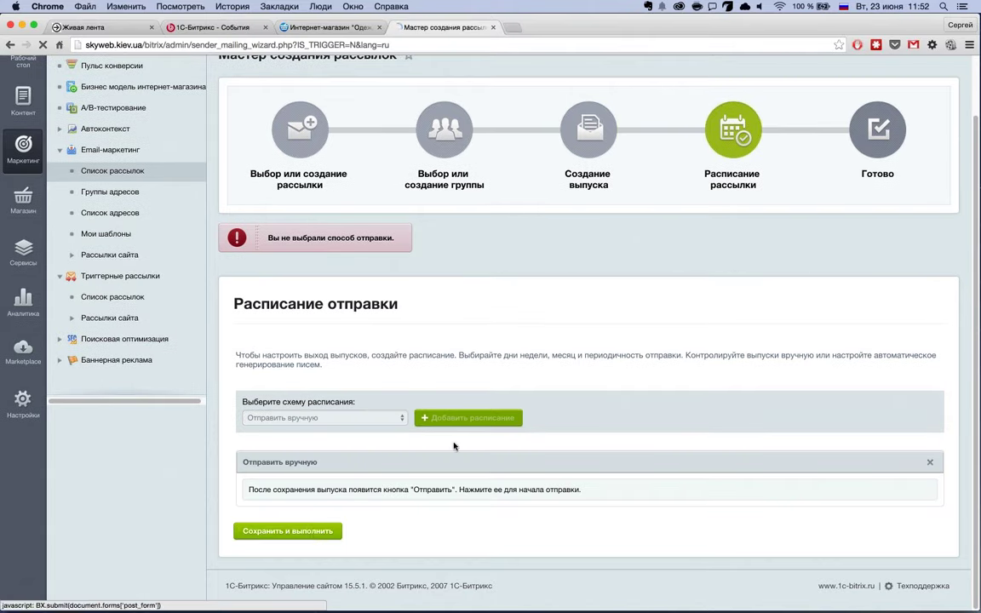
# Examine the saved issue's status and test sending options, its message template and its sending schedule.
pyautogui.scroll(-1, 456, 440)
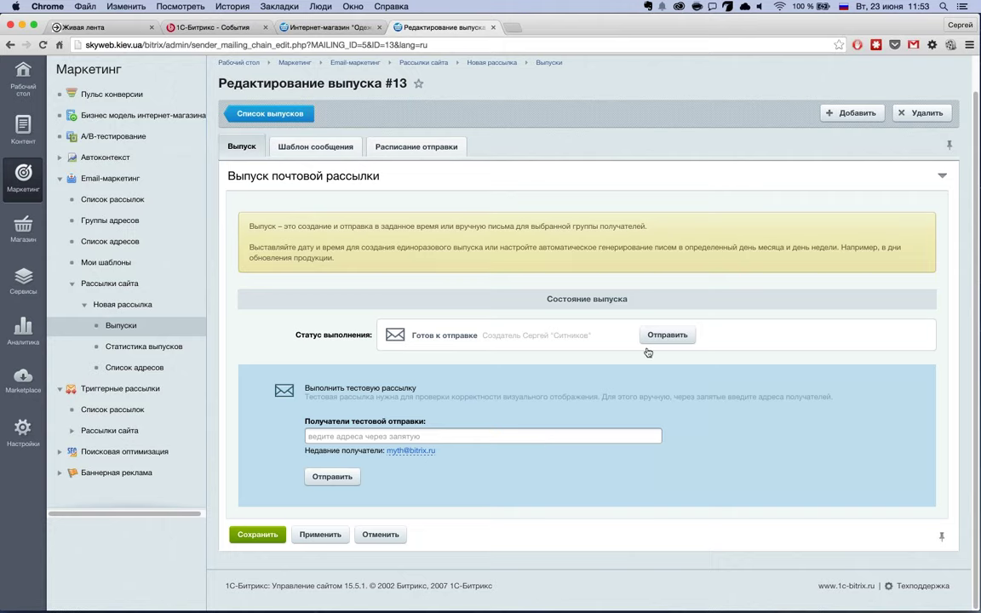
pyautogui.click(409, 440)
pyautogui.click(317, 149)
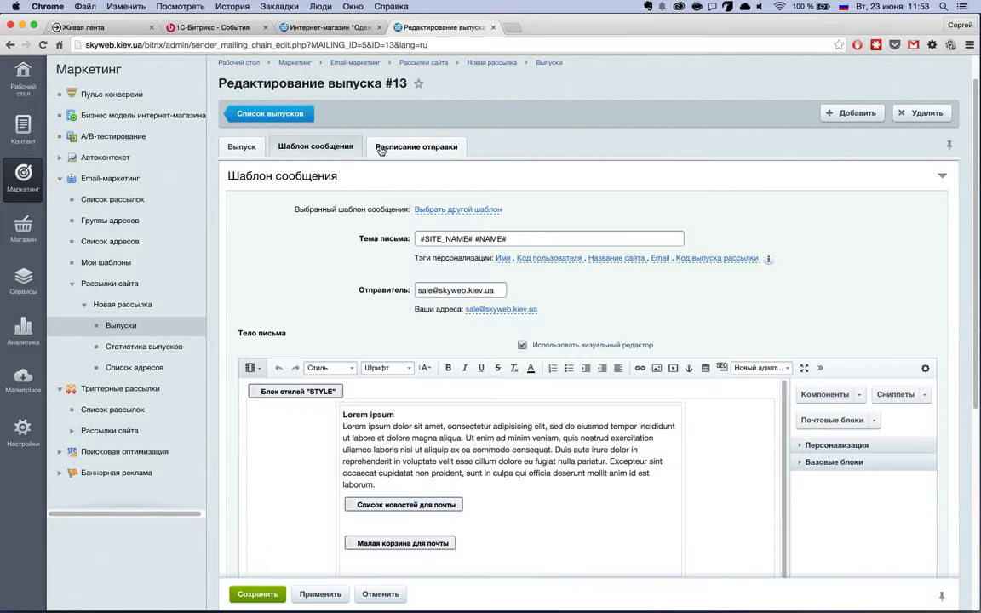
pyautogui.click(381, 148)
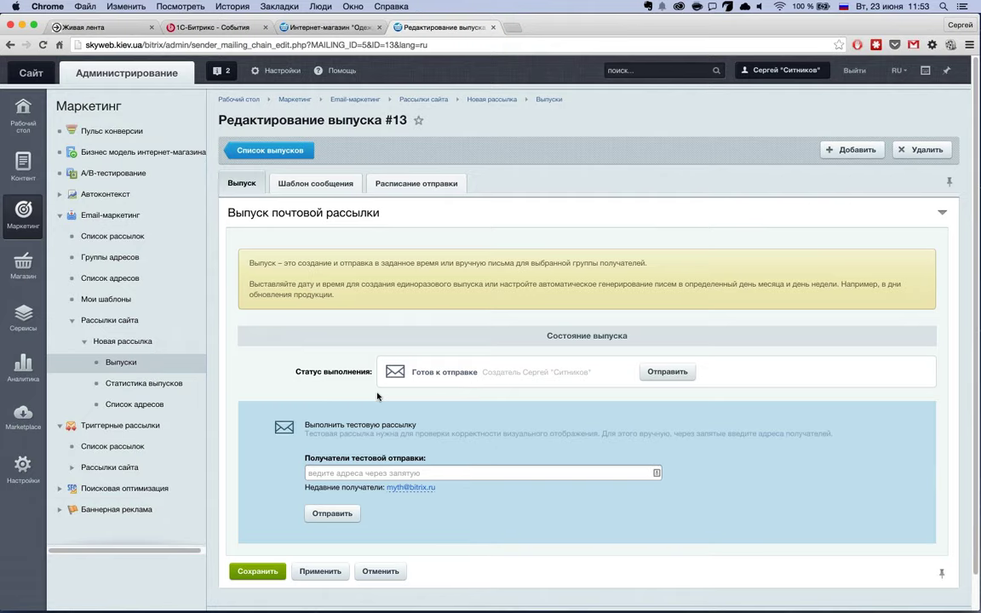
# View the issue statistics for Новая рассылка and collapse the site mailings branch.
pyautogui.click(141, 388)
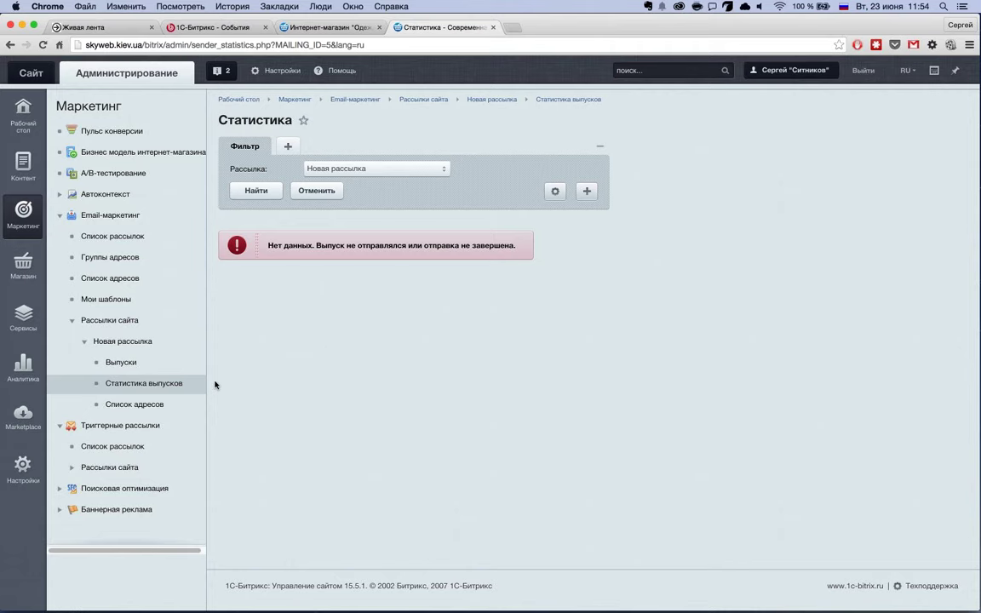
pyautogui.click(83, 342)
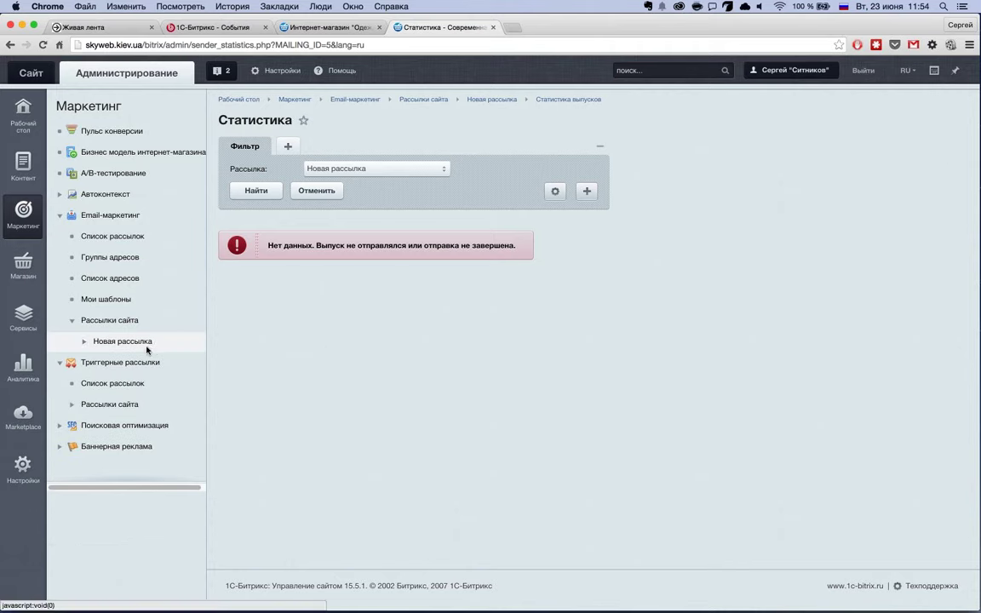
pyautogui.click(71, 321)
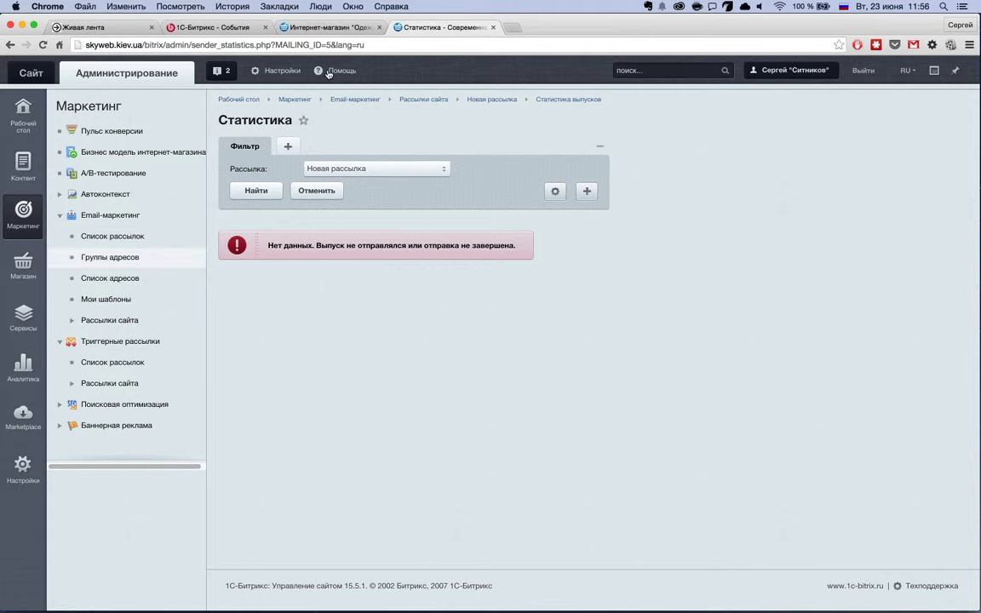
# Open the list of trigger mailings and start adding a new trigger mailing through the wizard.
pyautogui.click(162, 362)
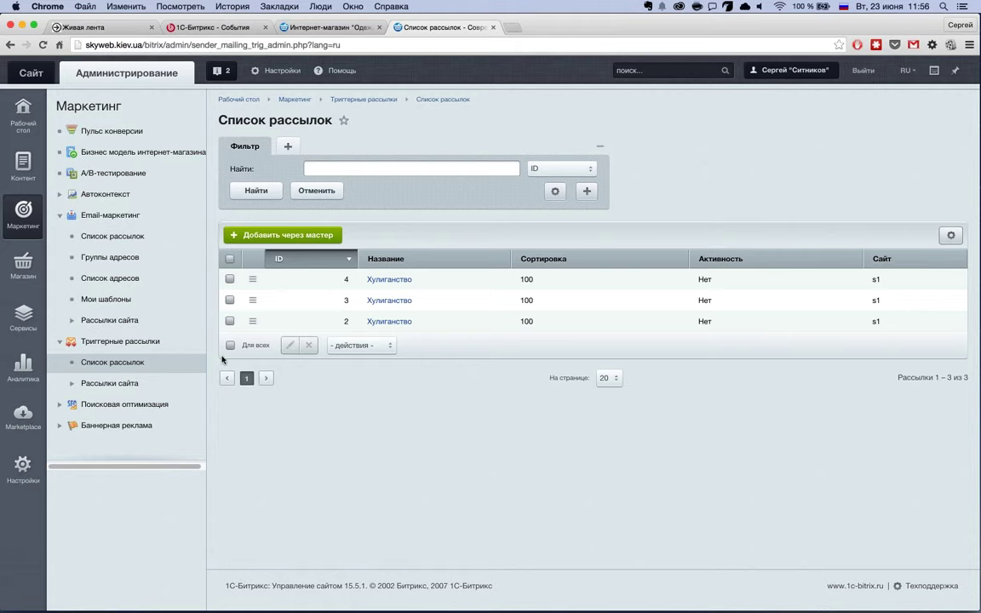
pyautogui.click(72, 385)
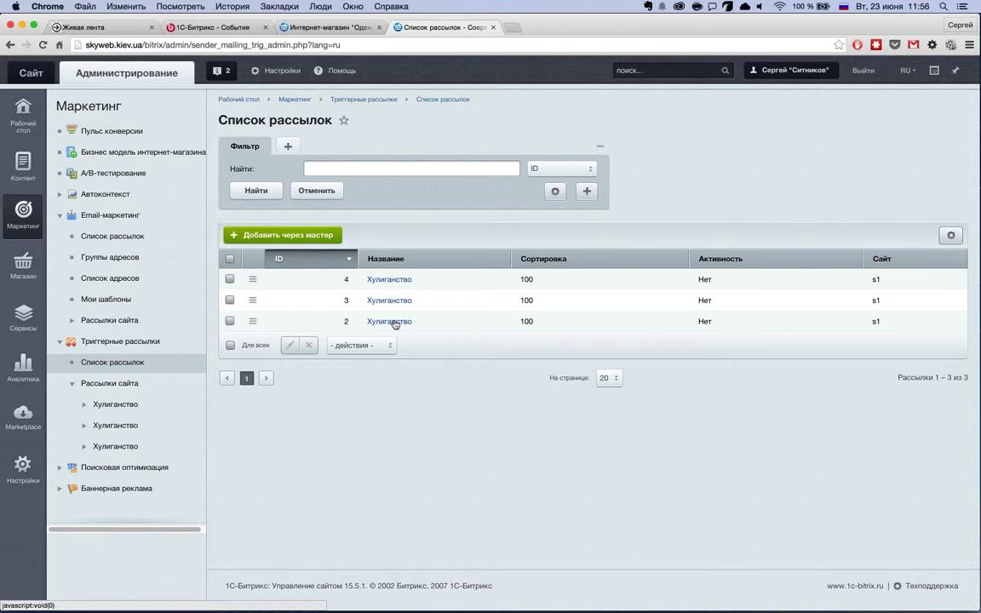
pyautogui.click(275, 236)
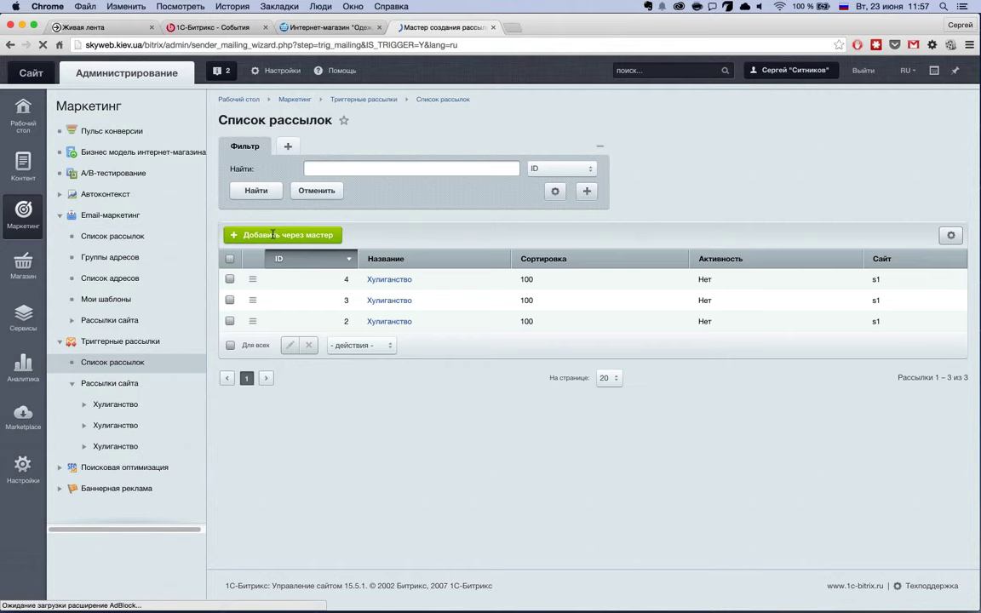
# Examine the descriptions of the ready-made trigger templates, including Письма вдогонку, Будильник-90, Будильник-180 and Хулиганство.
pyautogui.scroll(-1, 353, 281)
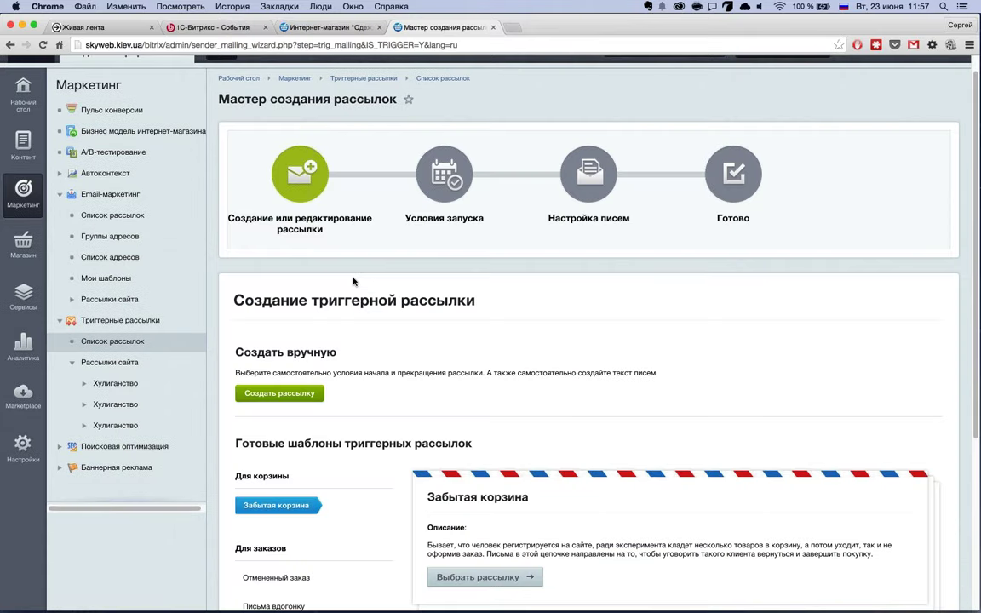
pyautogui.scroll(-3, 354, 281)
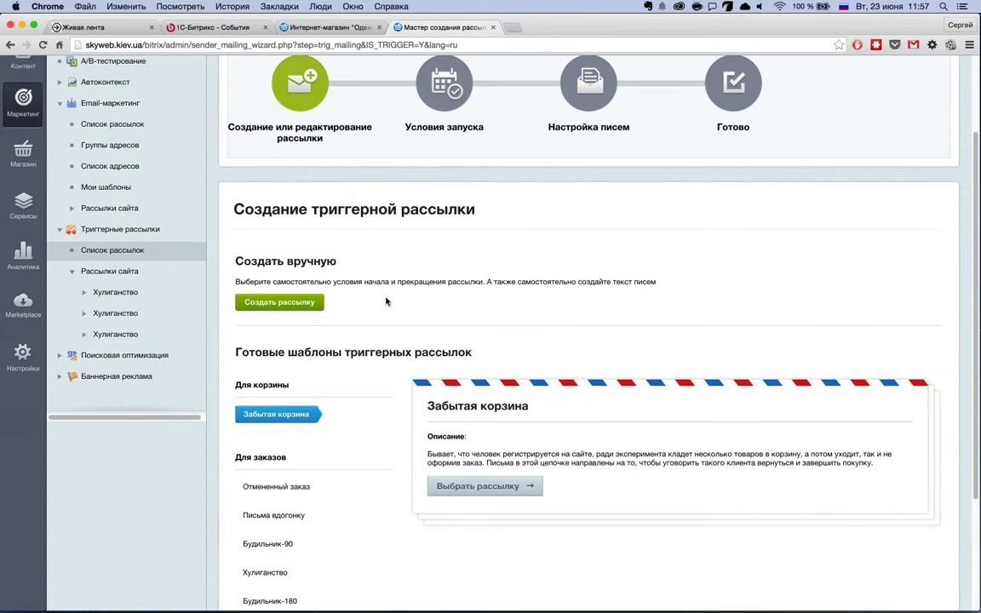
pyautogui.scroll(1, 387, 299)
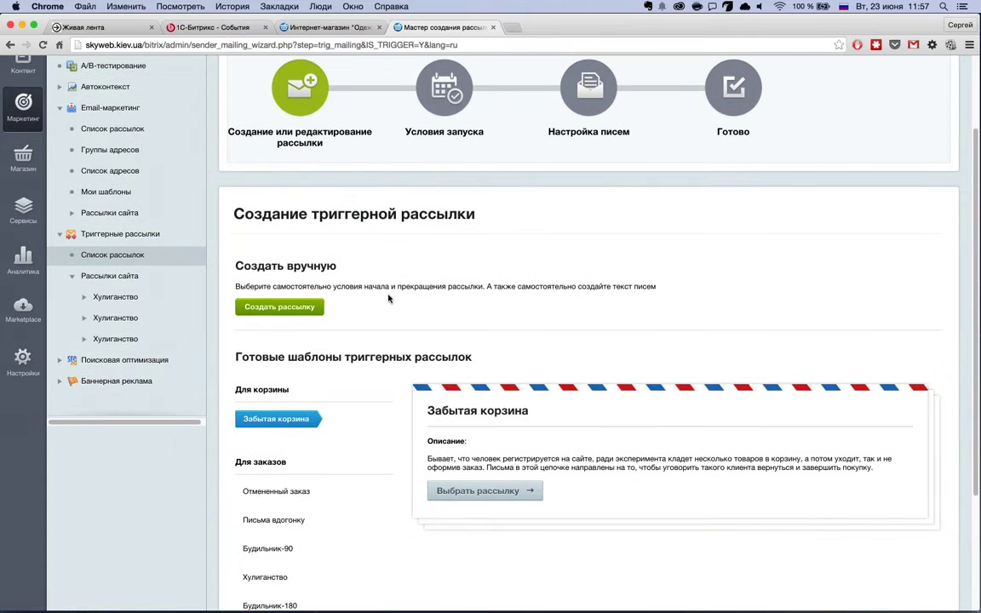
pyautogui.scroll(-5, 388, 297)
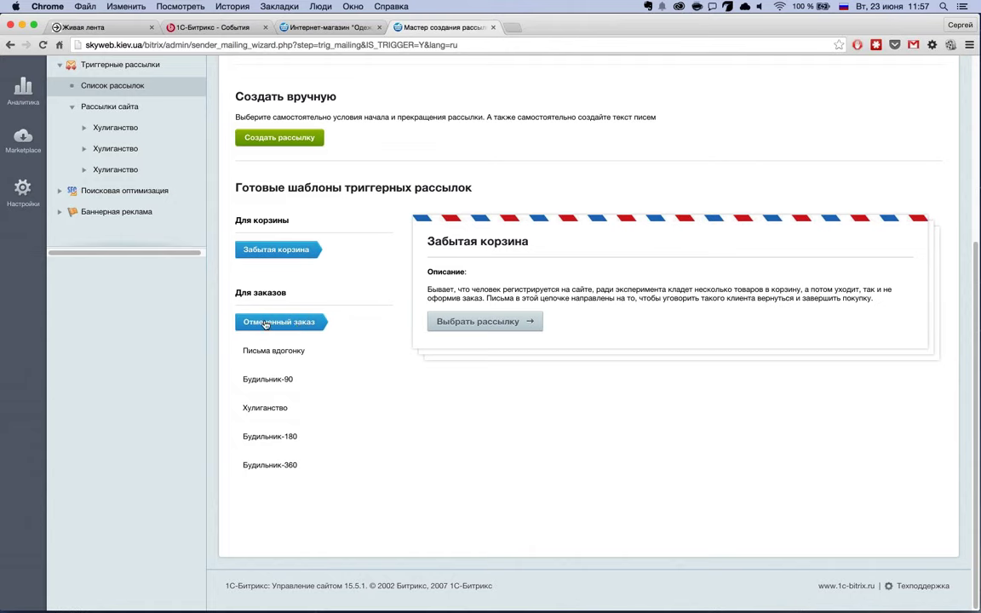
pyautogui.click(286, 353)
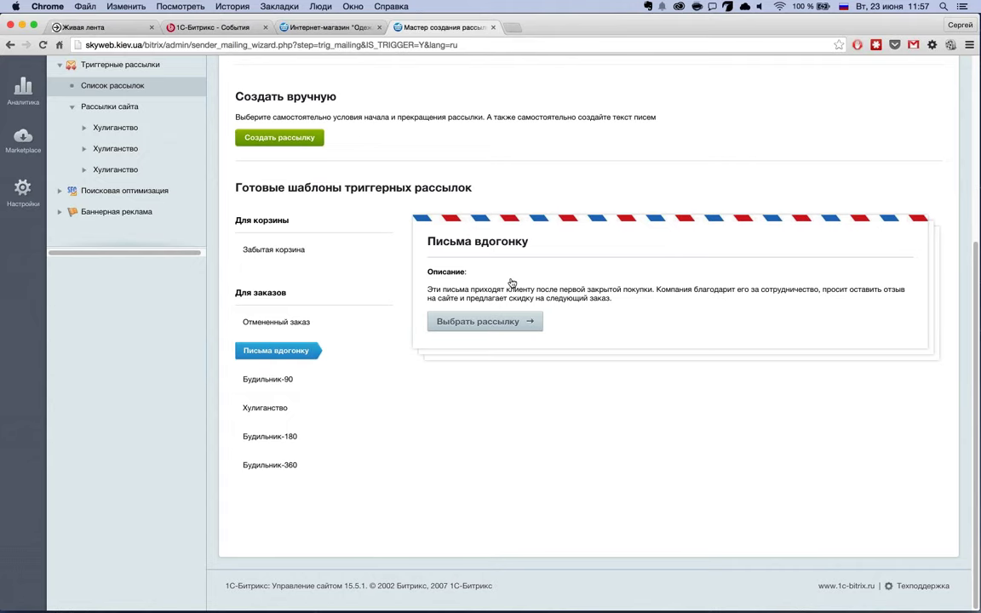
pyautogui.click(287, 384)
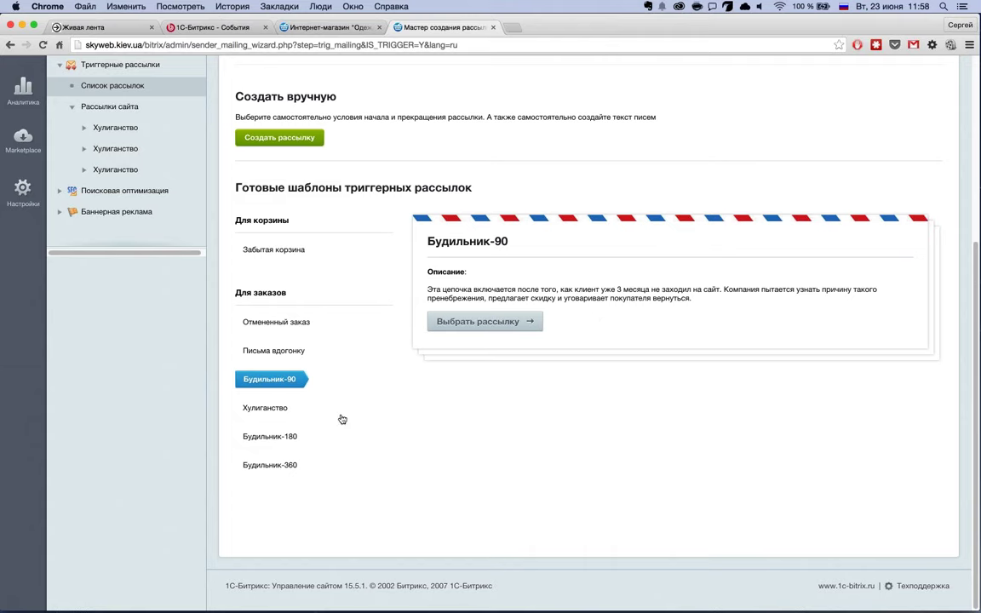
pyautogui.click(289, 438)
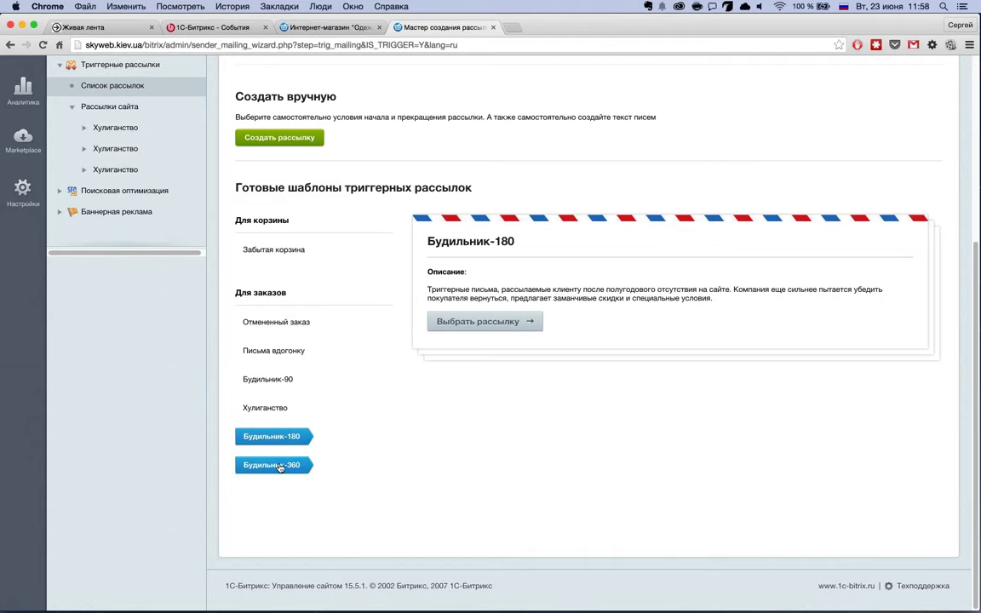
pyautogui.click(282, 468)
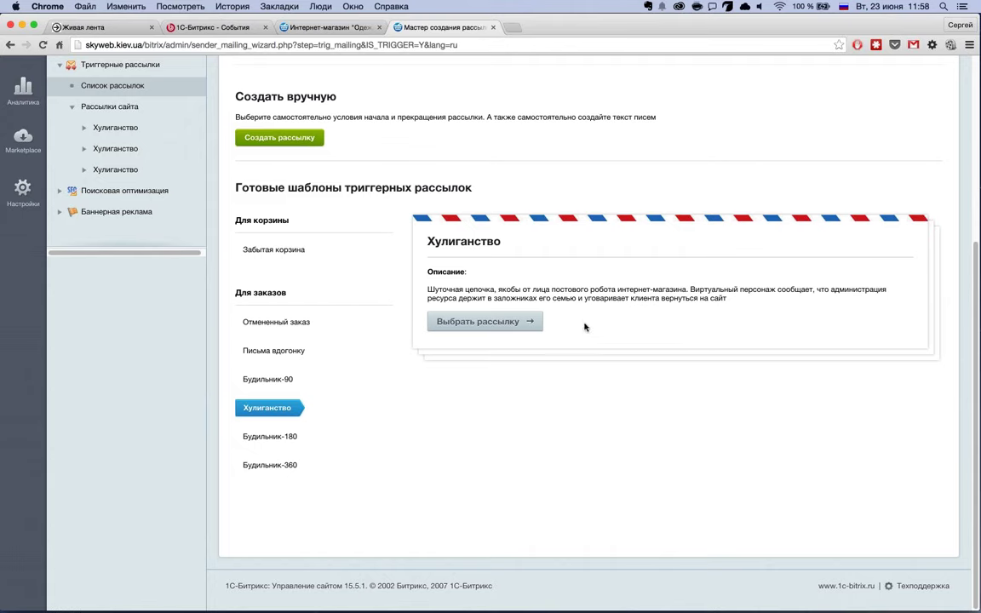
# Choose the Хулиганство template, set the sender to the site's suggested e-mail address and continue to the launch conditions.
pyautogui.click(515, 325)
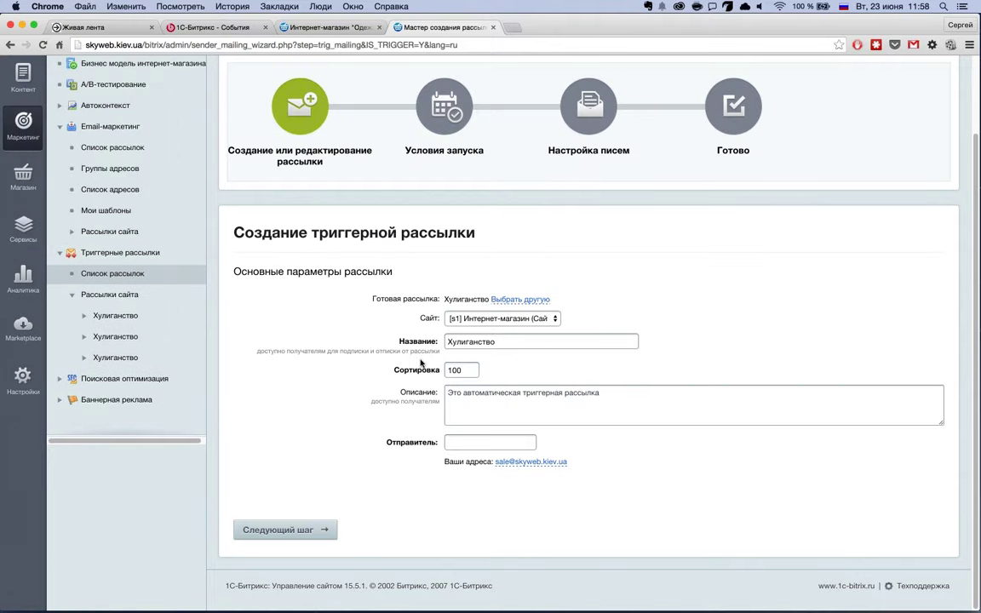
pyautogui.click(528, 464)
pyautogui.click(310, 531)
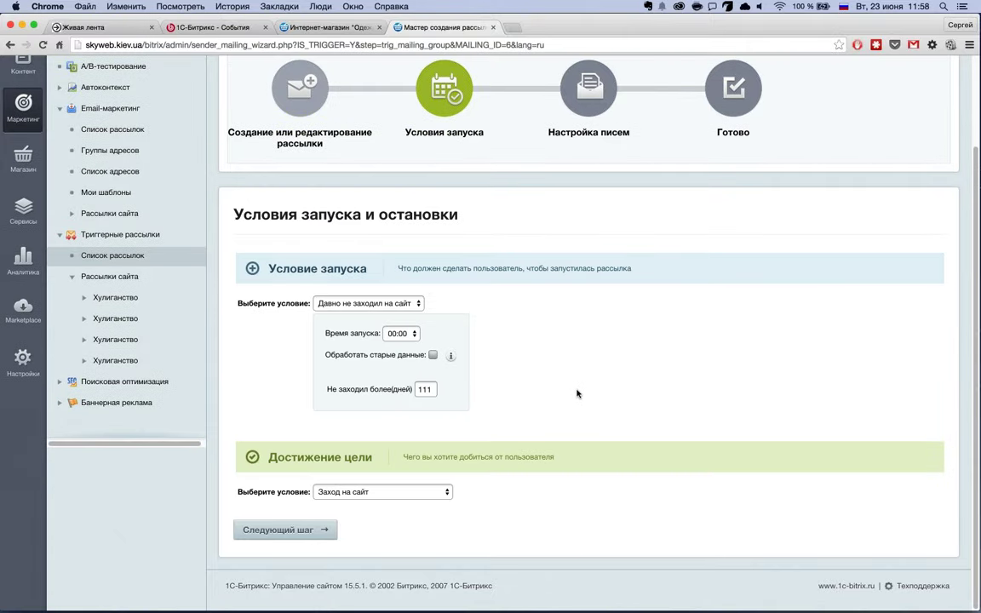
# Try Создание нового заказа as the launch condition and look through the other available conditions.
pyautogui.click(366, 305)
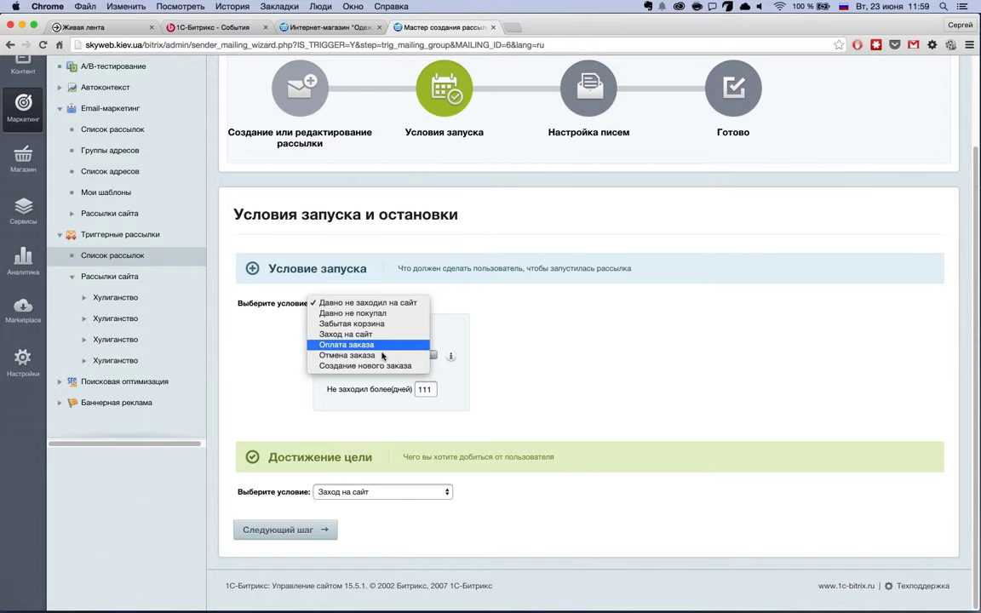
pyautogui.click(383, 366)
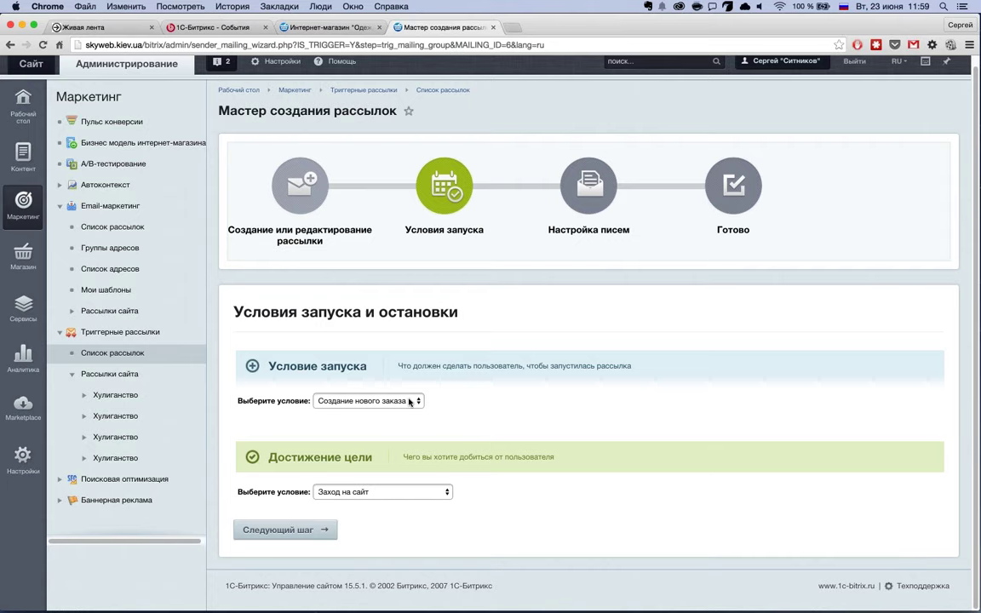
pyautogui.click(369, 404)
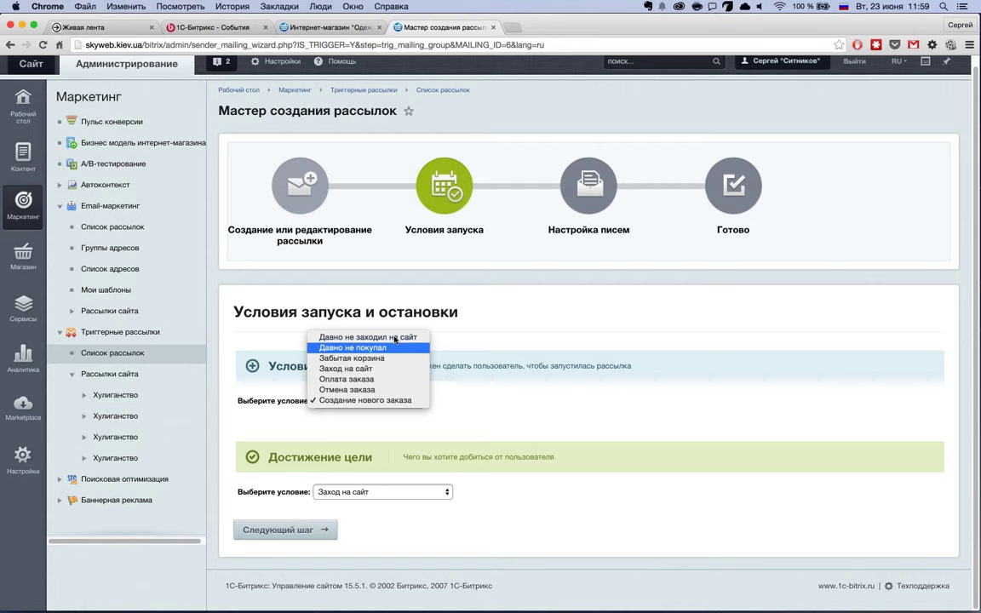
pyautogui.click(496, 366)
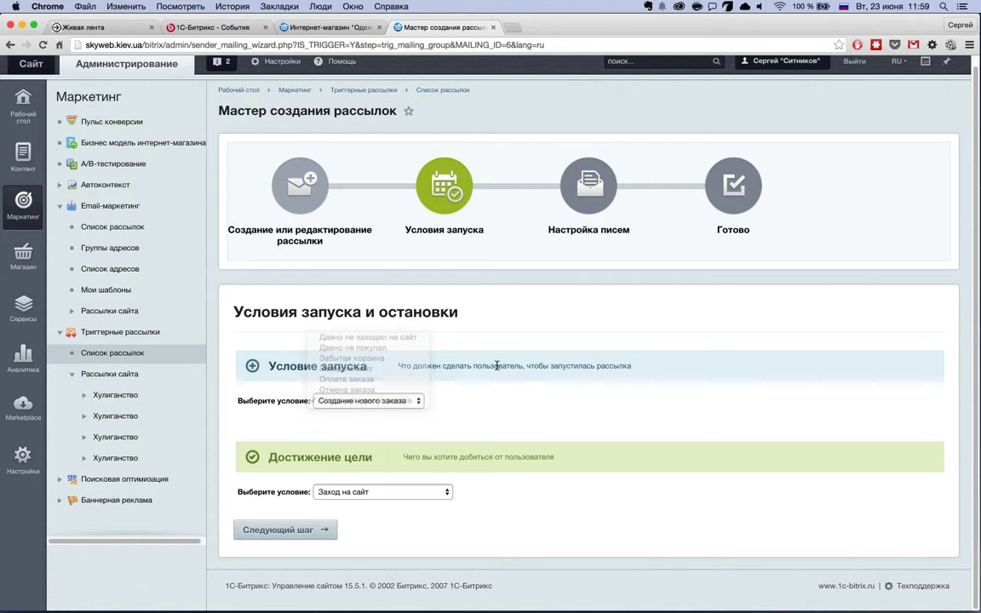
# Set the launch condition to Давно не заходил на сайт for over 111 days, at 10:00, with old data processed.
pyautogui.scroll(-3, 519, 417)
pyautogui.doubleClick(423, 390)
pyautogui.write('111')
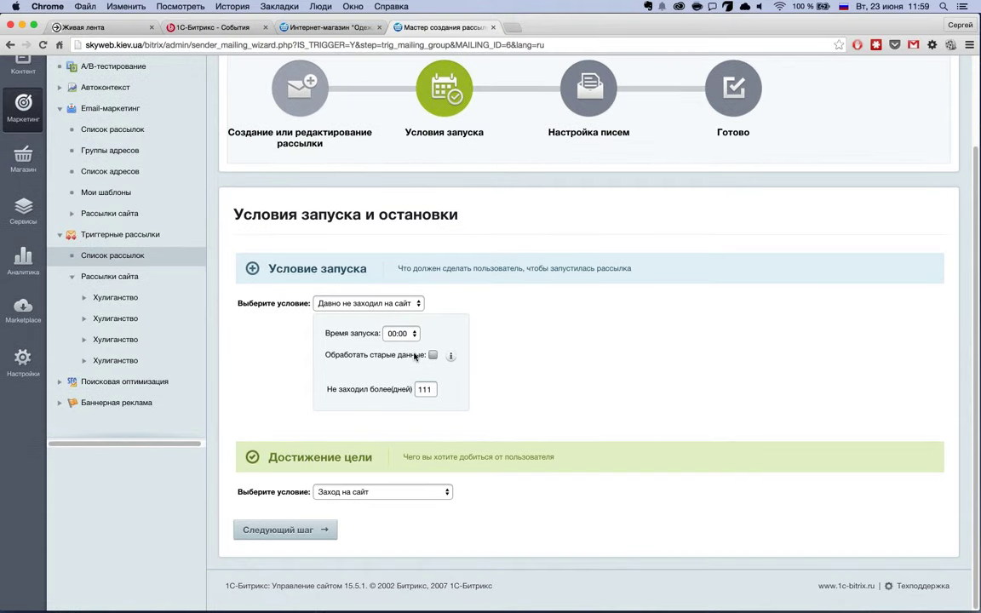
pyautogui.click(402, 333)
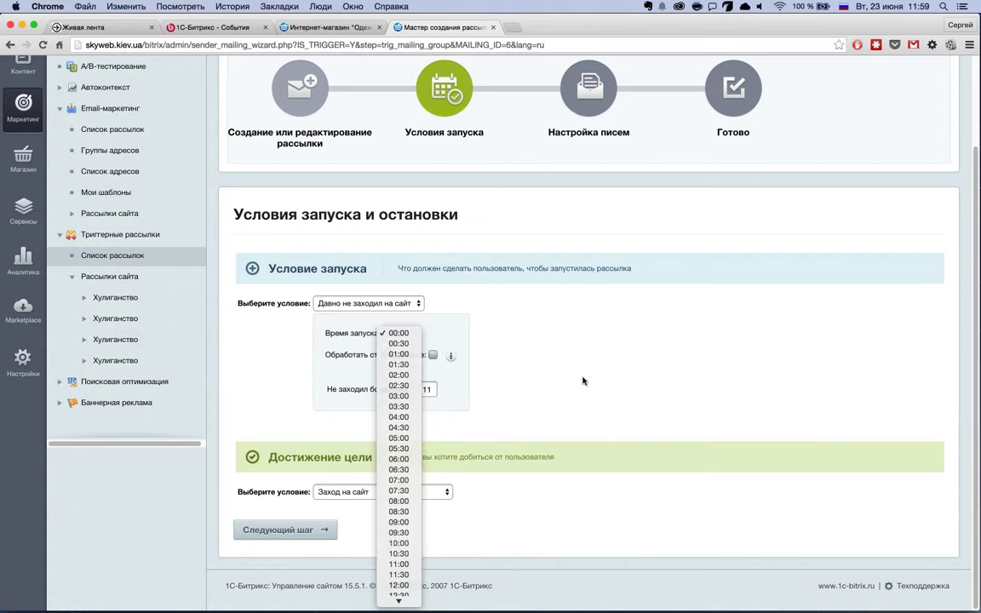
pyautogui.press('Return')
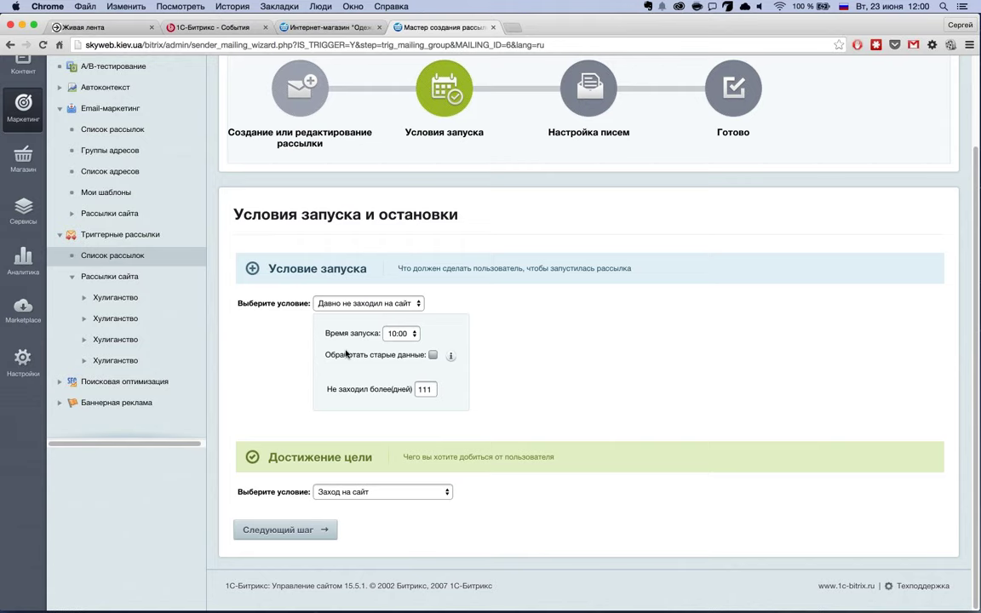
pyautogui.click(345, 353)
# Review the goal conditions, trying Создание нового заказа before returning to Заход на сайт.
pyautogui.click(404, 497)
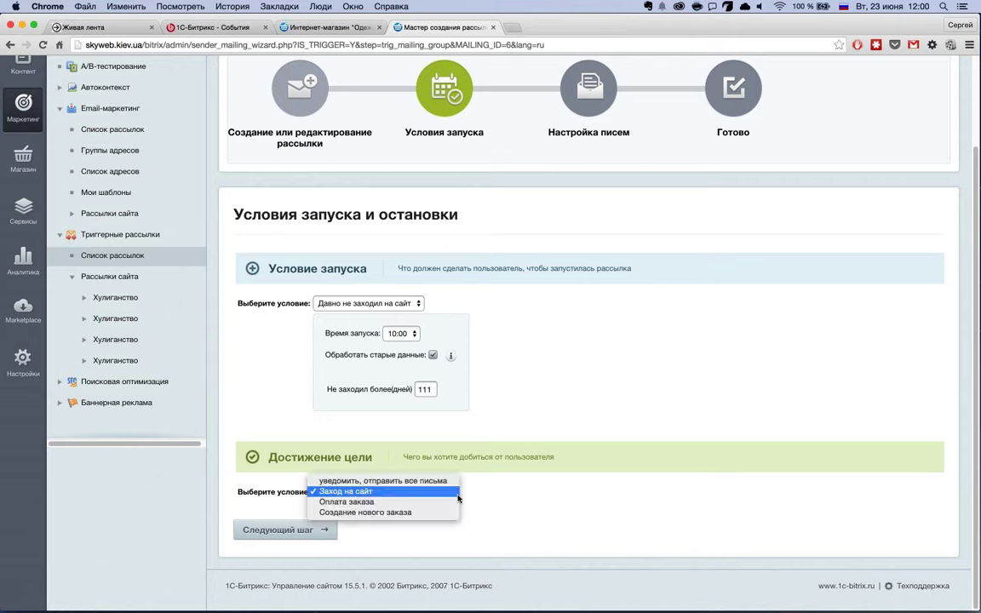
pyautogui.click(404, 492)
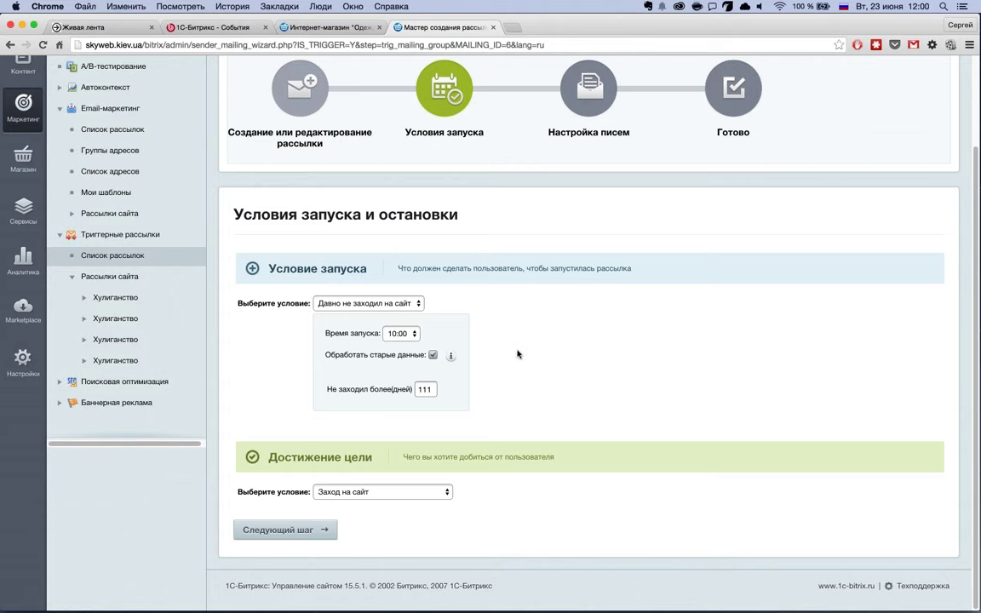
pyautogui.click(424, 492)
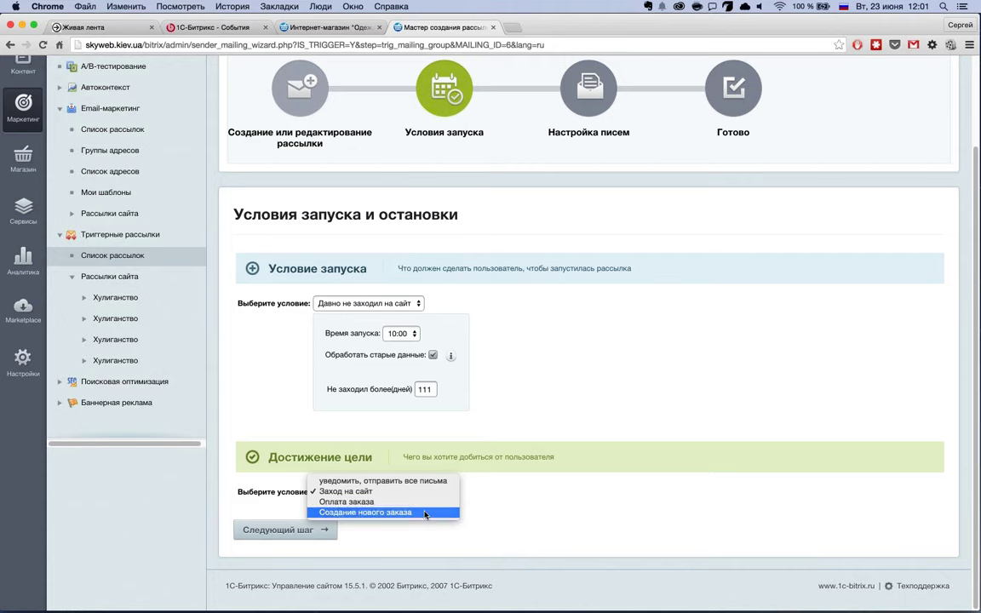
pyautogui.click(425, 512)
pyautogui.click(399, 491)
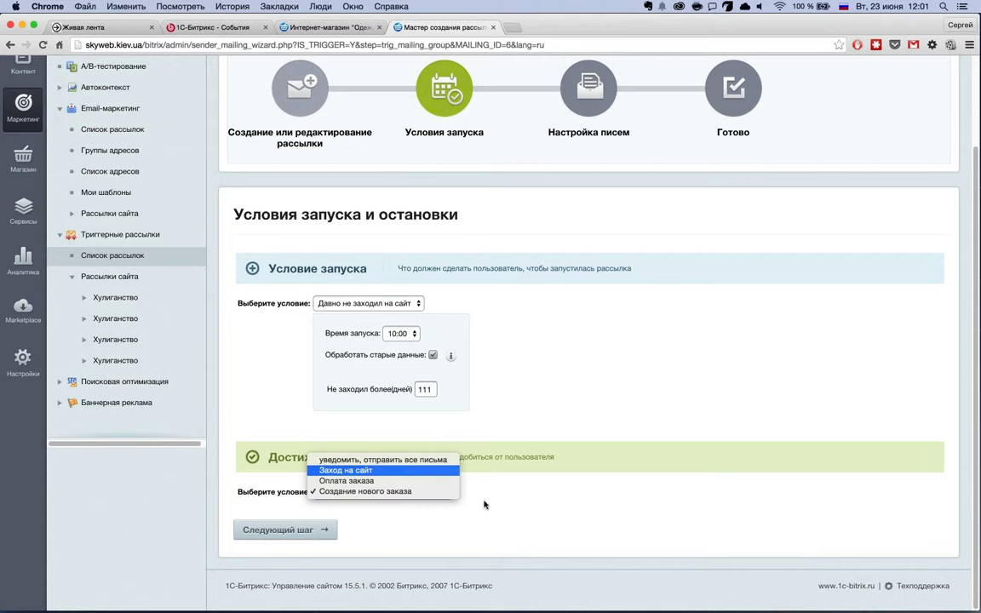
pyautogui.click(375, 470)
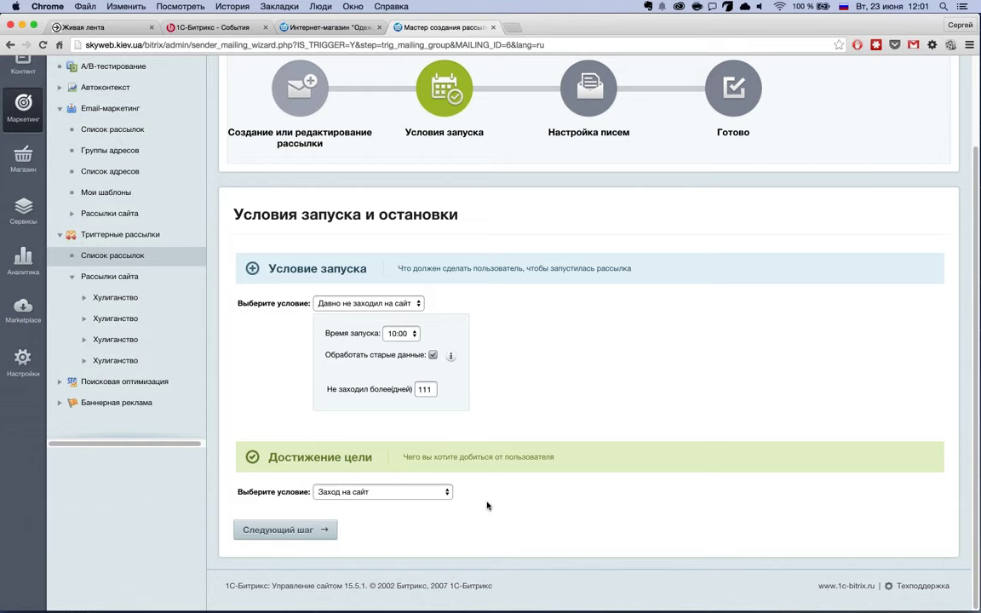
# Complete the launch and stop conditions and open the list of letters in the new Хулиганство mailing.
pyautogui.click(327, 531)
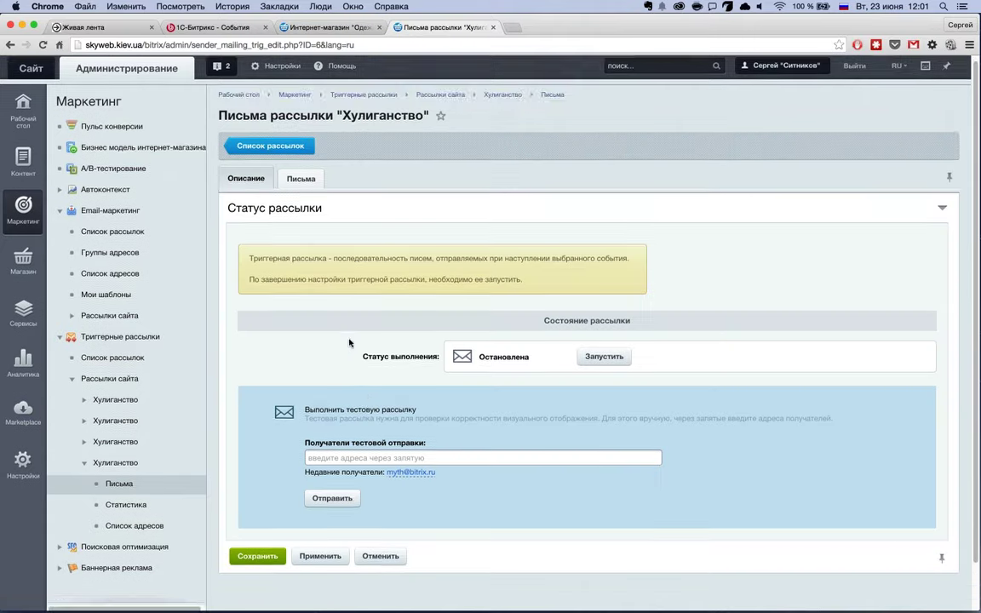
pyautogui.scroll(-2, 362, 344)
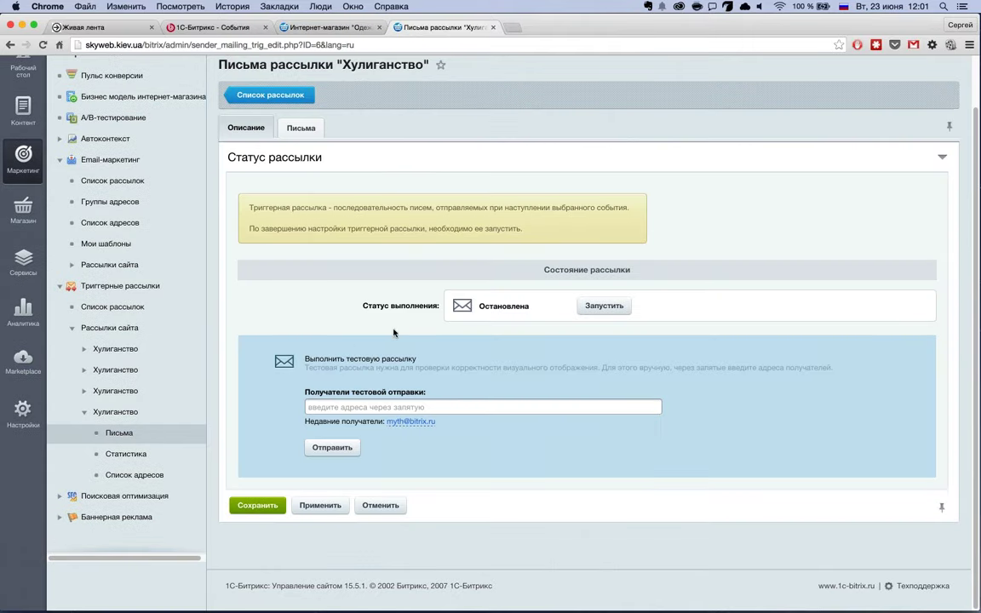
pyautogui.click(301, 128)
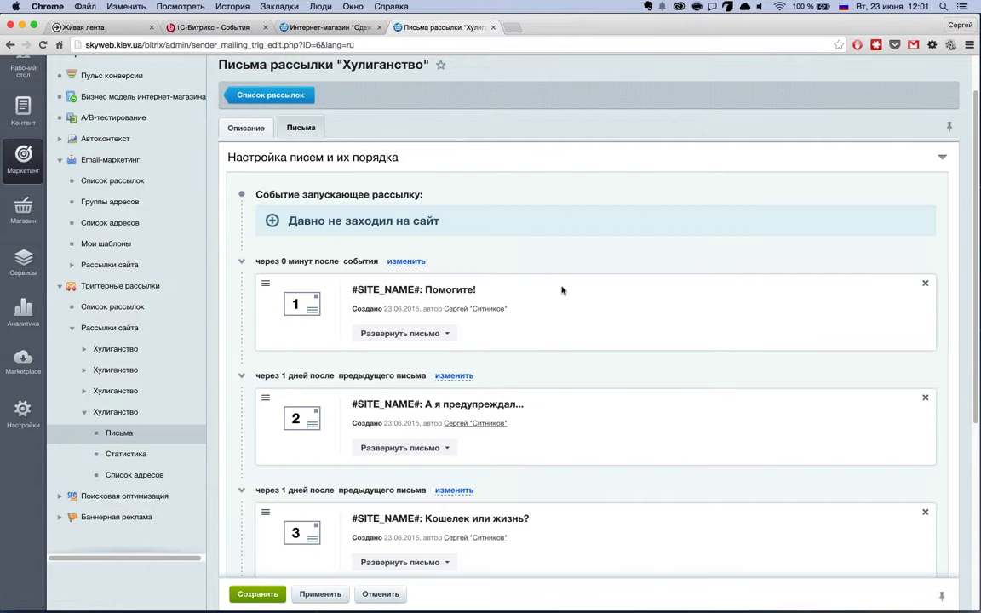
# Examine the mailing's launch event, the order of its letters and the delays between them.
pyautogui.scroll(-3, 551, 283)
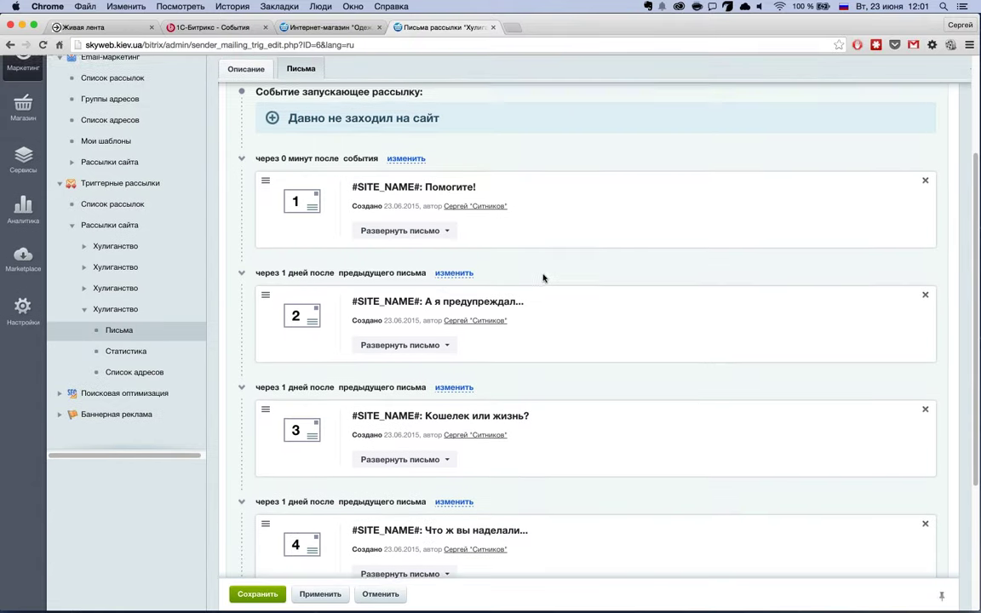
pyautogui.scroll(-5, 543, 279)
pyautogui.scroll(4, 544, 278)
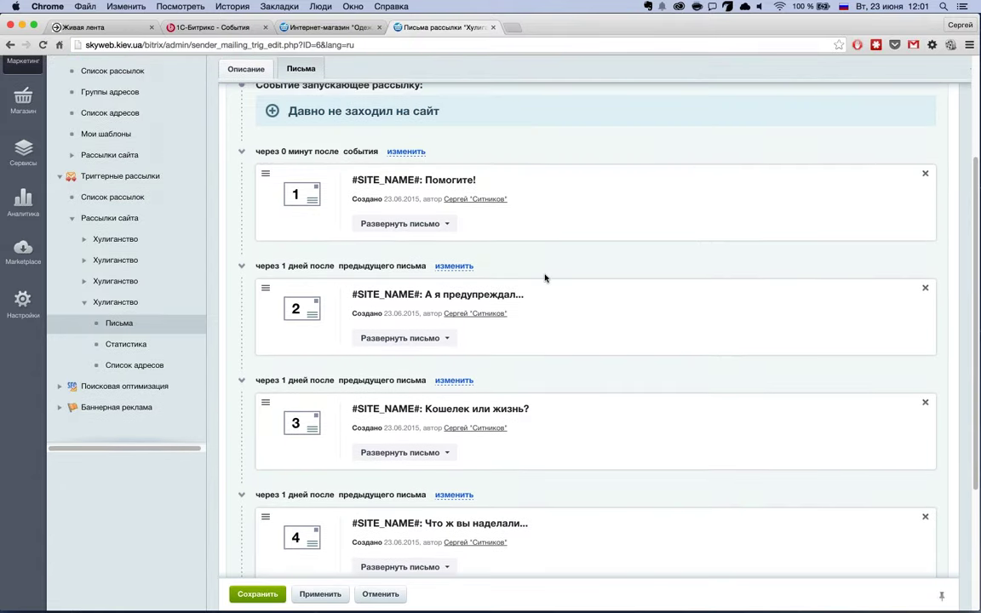
pyautogui.scroll(1, 545, 277)
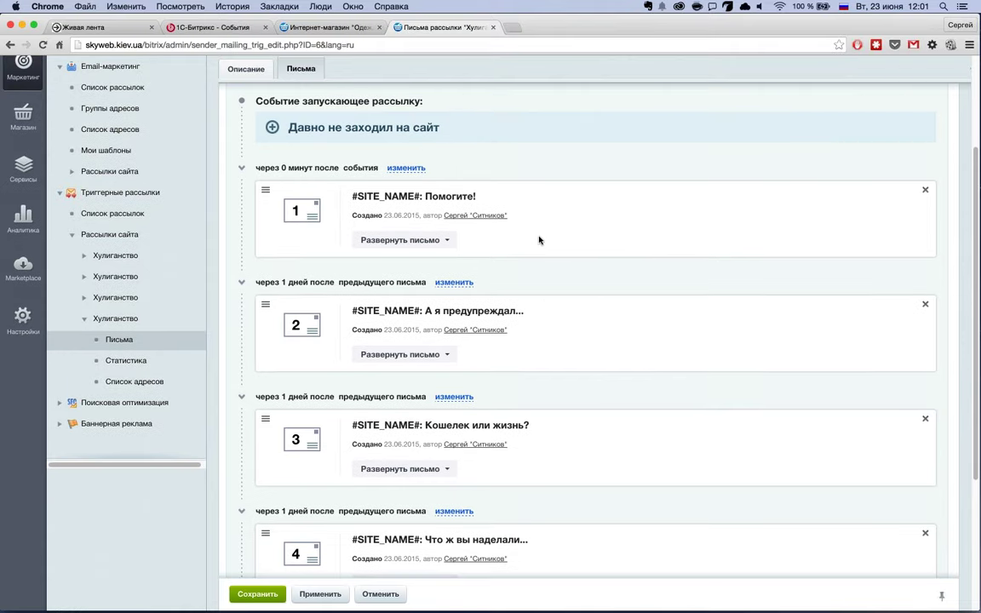
pyautogui.scroll(3, 539, 242)
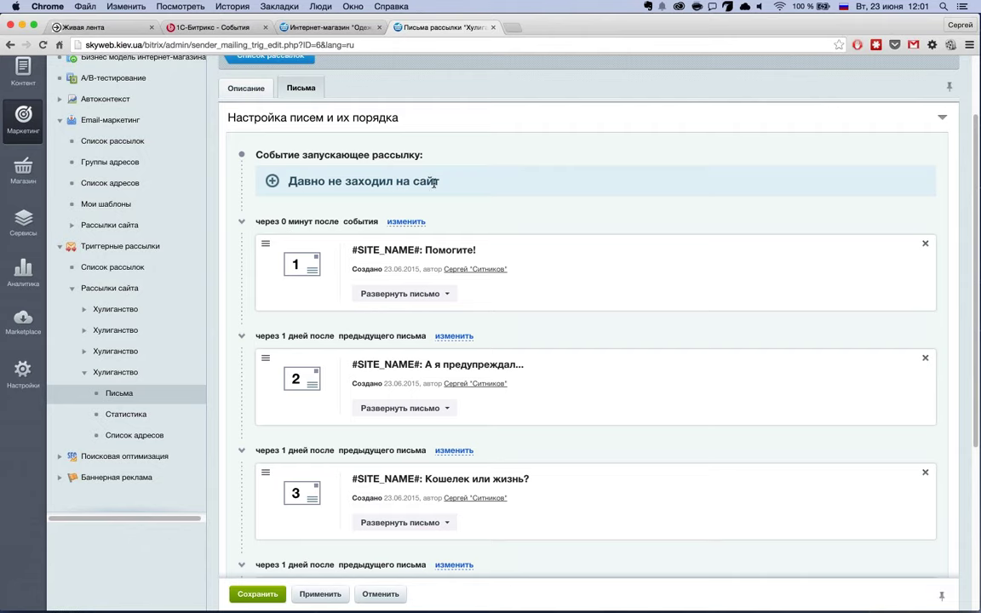
pyautogui.tripleClick(465, 184)
pyautogui.click(466, 187)
pyautogui.moveTo(436, 248); pyautogui.dragTo(438, 281)
# Examine the first letter's subject, body and available editor blocks, and collapse the letter again.
pyautogui.click(442, 292)
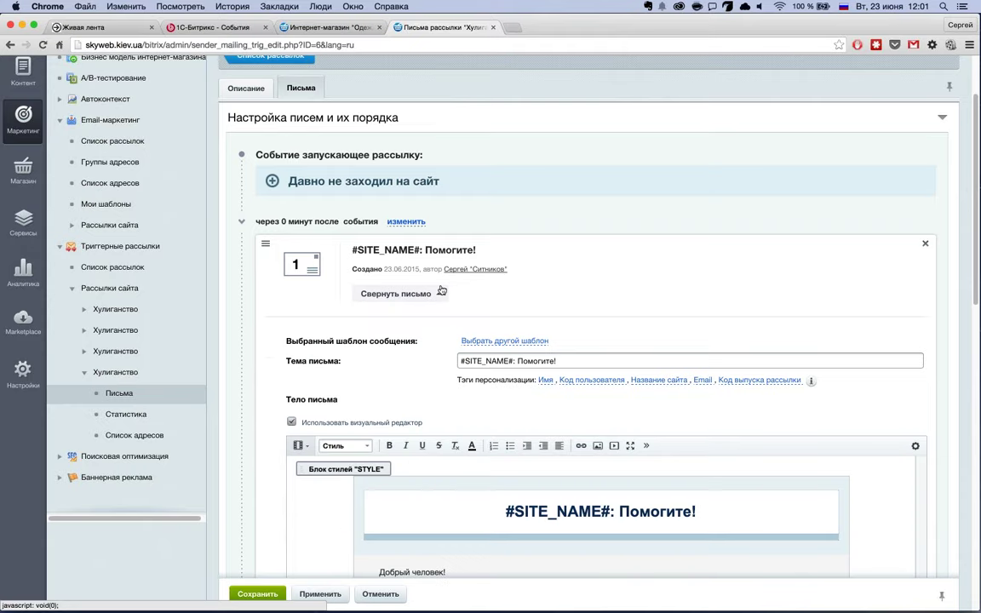
pyautogui.scroll(-5, 562, 332)
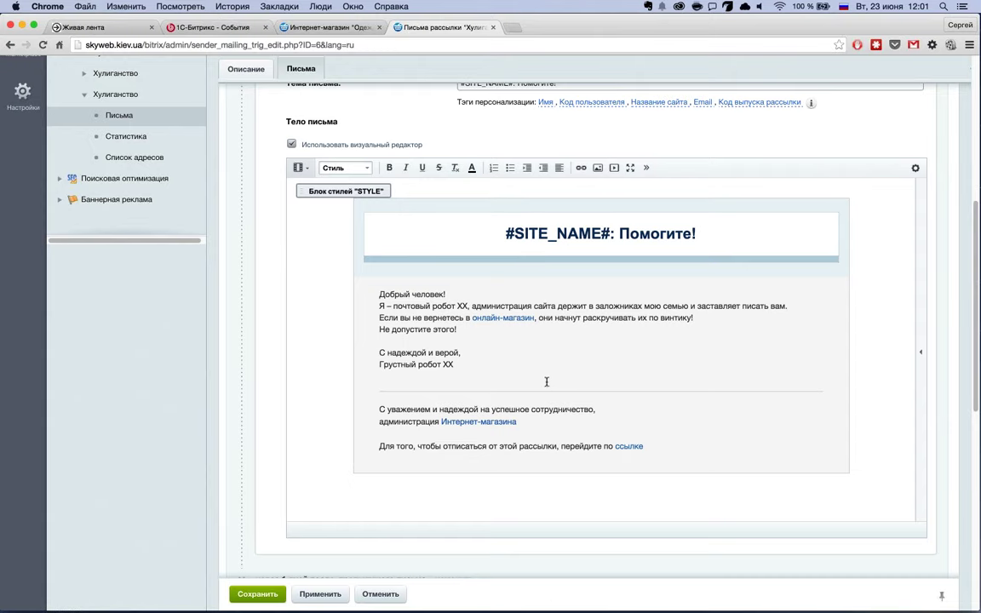
pyautogui.scroll(1, 536, 379)
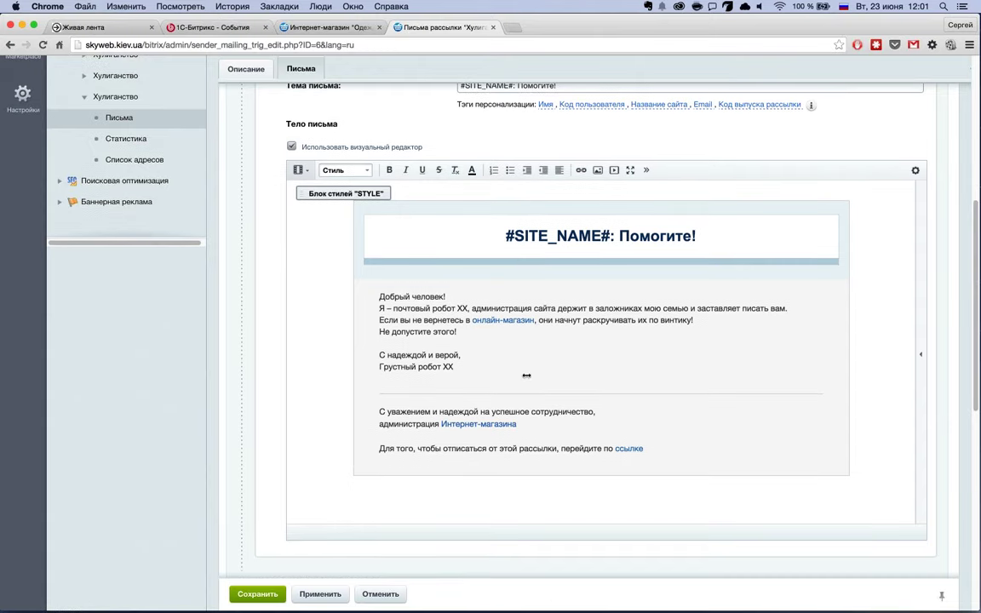
pyautogui.click(921, 354)
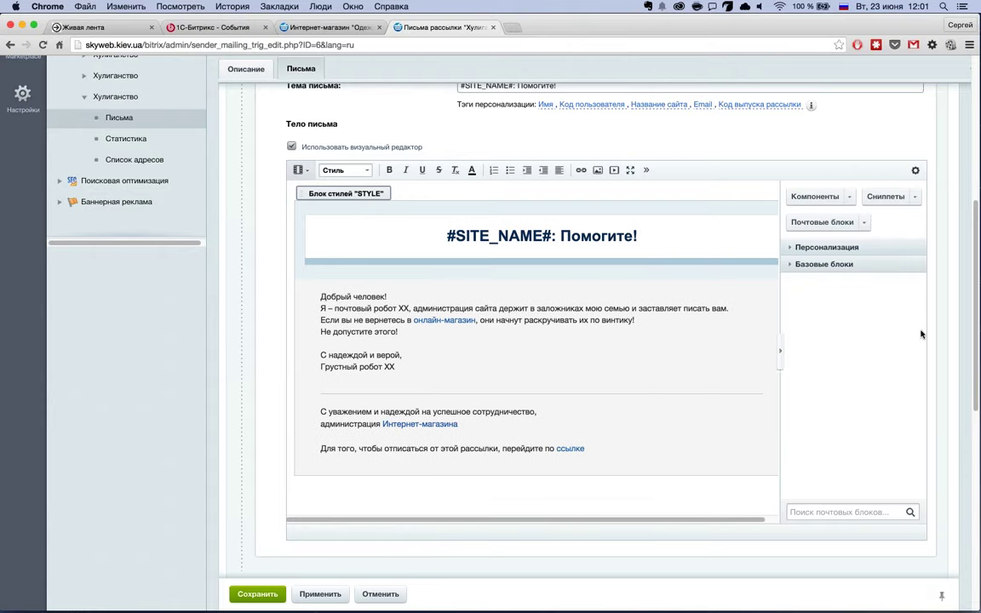
pyautogui.click(781, 360)
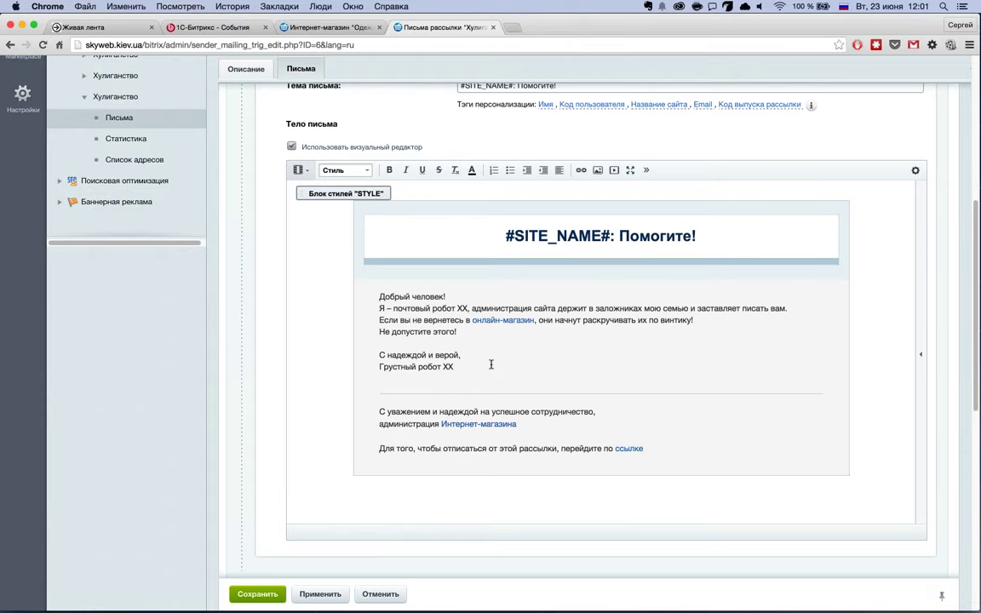
pyautogui.scroll(-1, 485, 360)
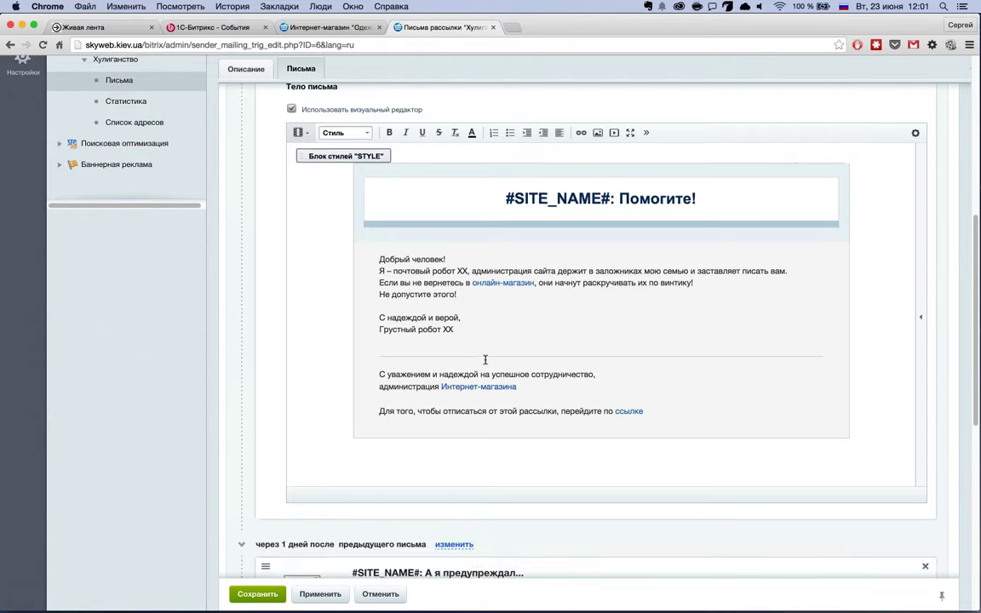
pyautogui.scroll(4, 485, 360)
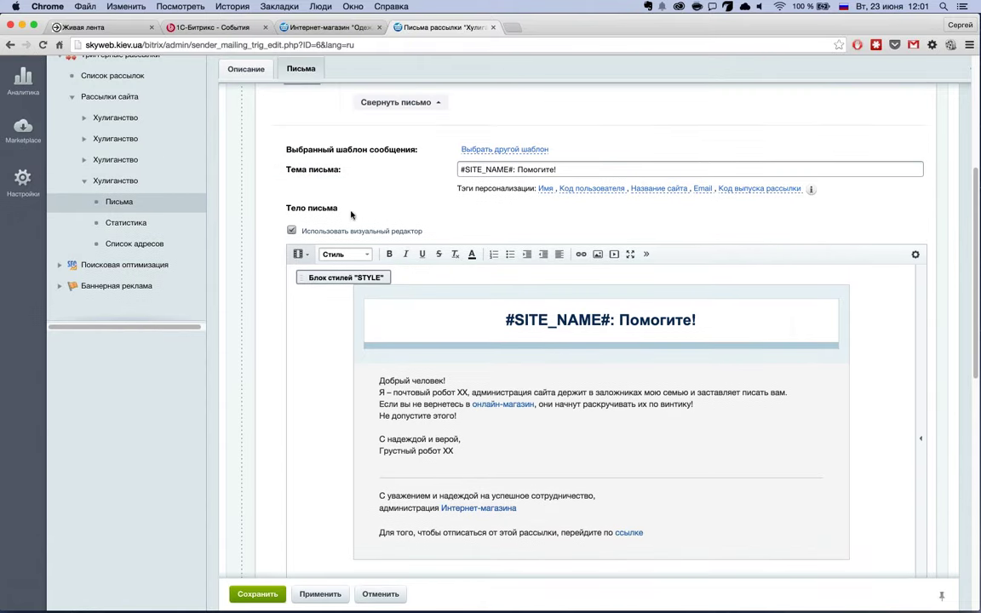
pyautogui.click(397, 121)
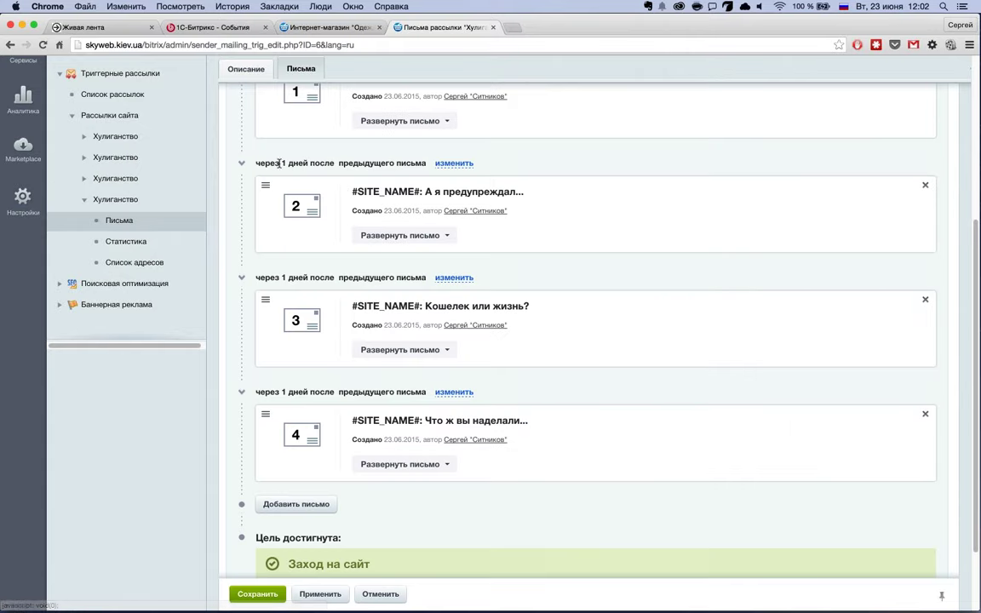
# Check the second letter's sending delay, expand the letter and examine its body in the visual editor.
pyautogui.scroll(3, 332, 239)
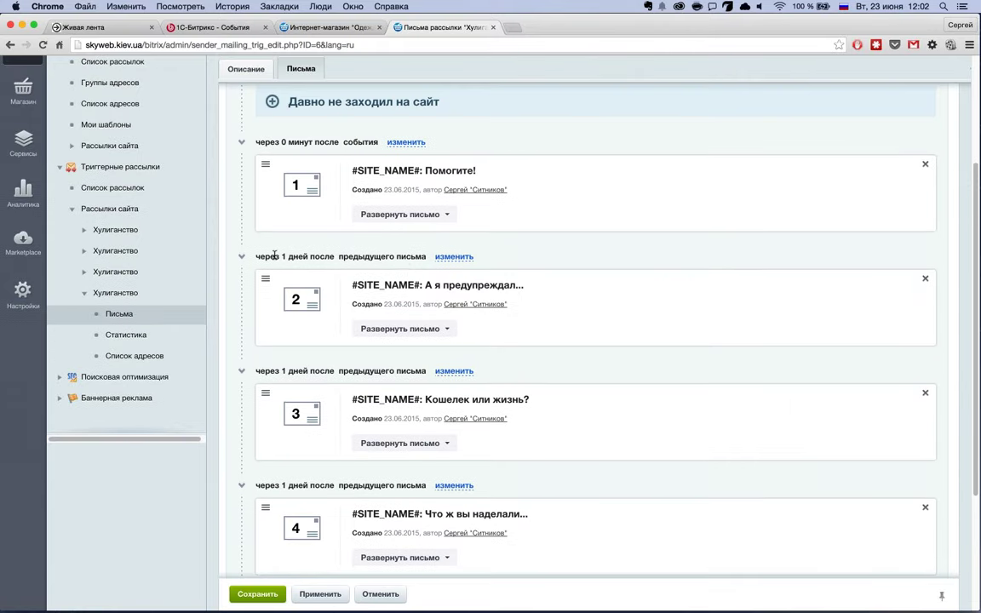
pyautogui.moveTo(274, 256); pyautogui.dragTo(366, 257)
pyautogui.click(444, 332)
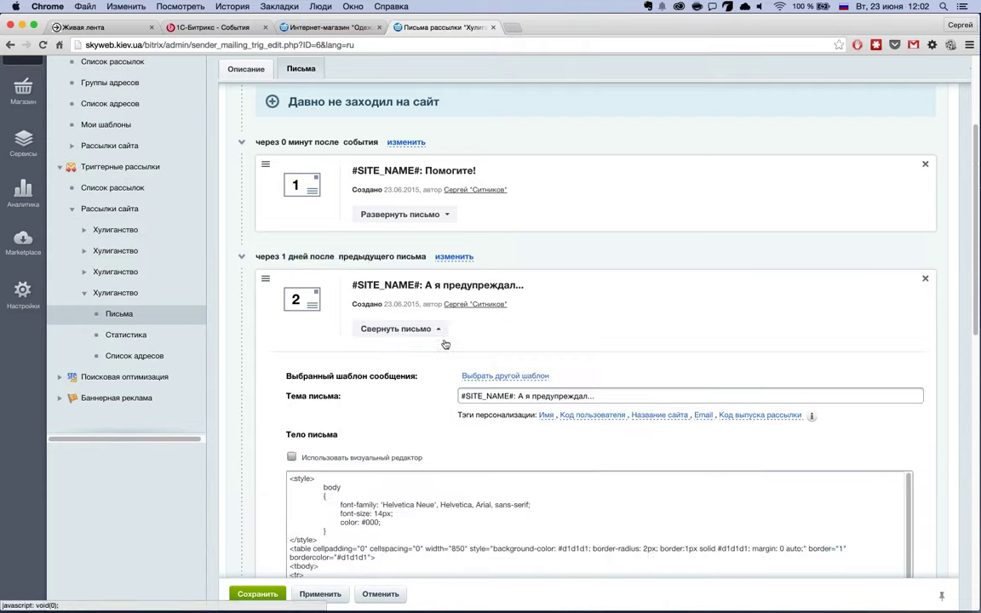
pyautogui.scroll(-2, 409, 324)
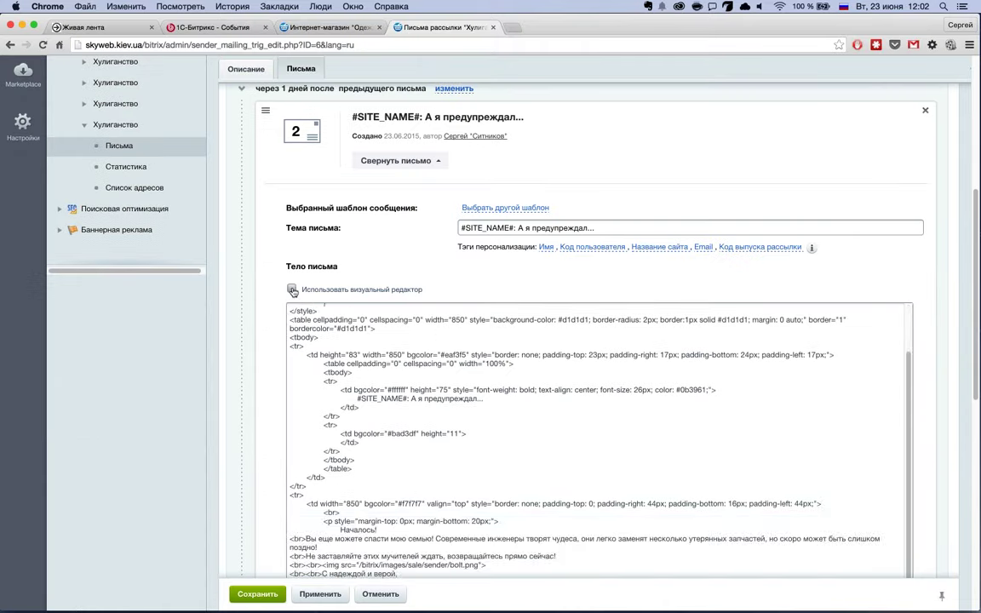
pyautogui.click(292, 290)
pyautogui.scroll(-2, 272, 309)
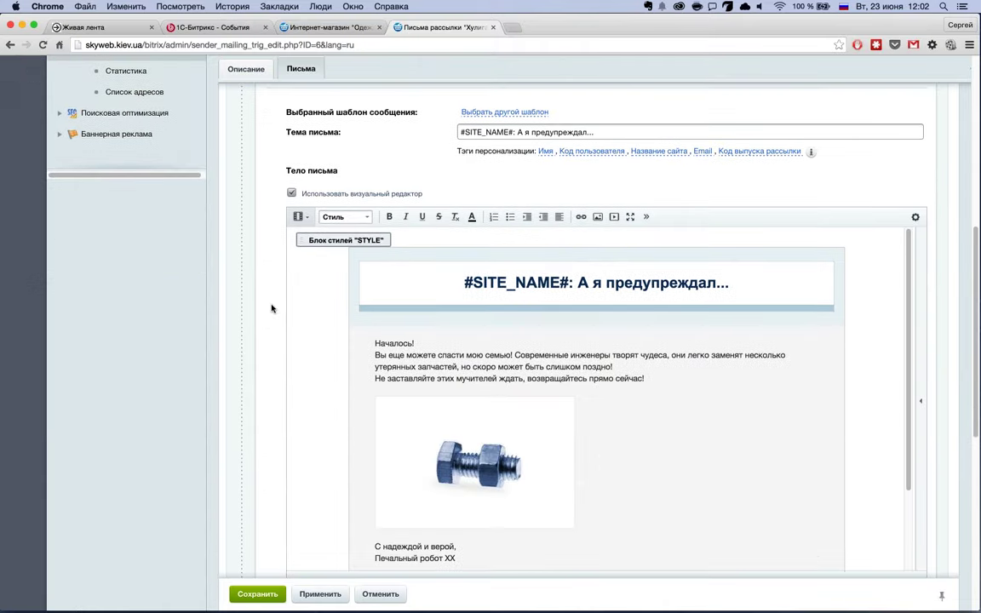
pyautogui.scroll(-1, 272, 308)
pyautogui.scroll(-1, 690, 426)
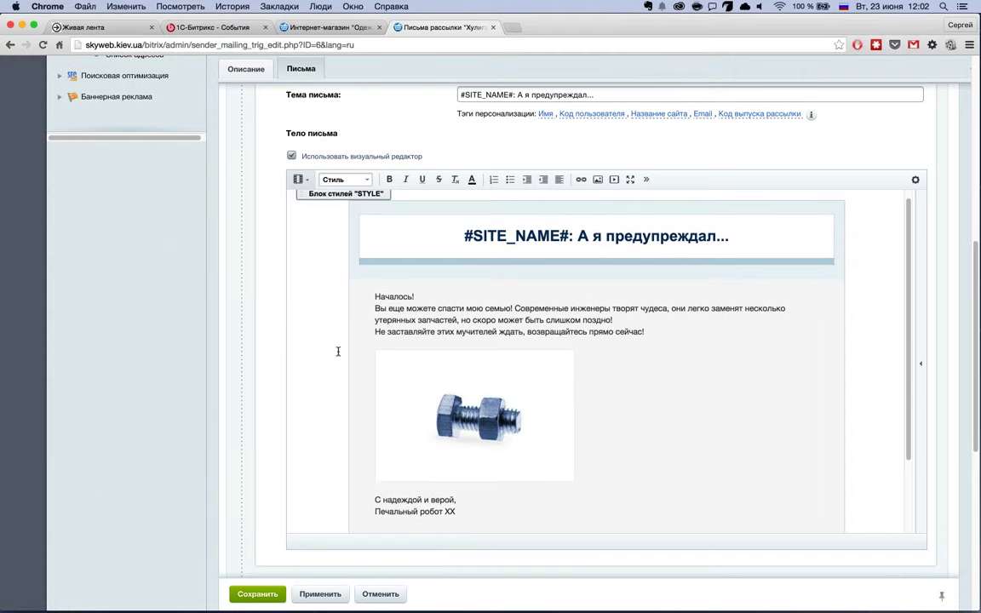
pyautogui.scroll(-5, 331, 354)
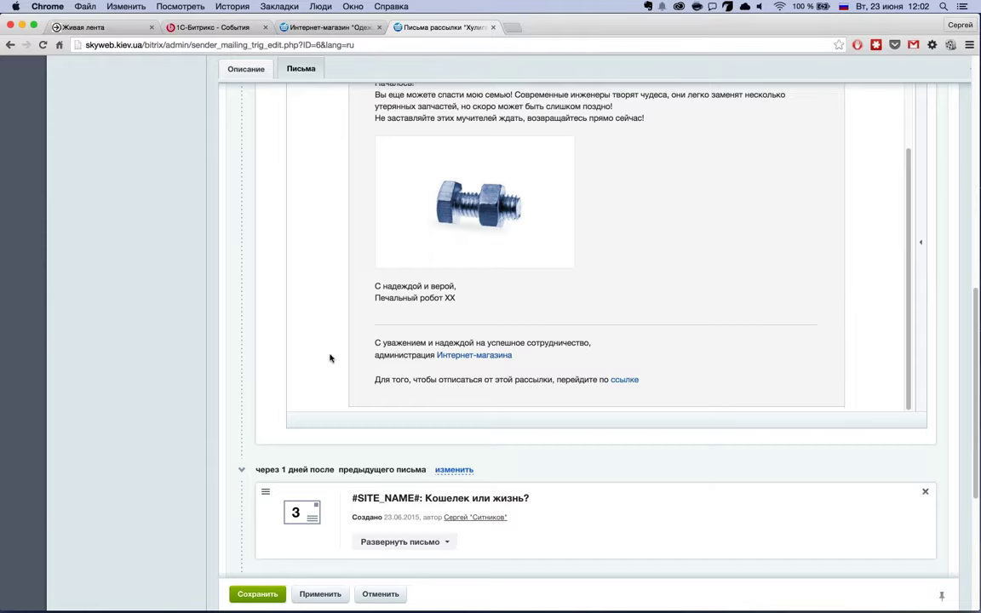
# Collapse the second letter, expand the third letter «Кошелек или жизнь?» and view its body in the visual editor.
pyautogui.scroll(15, 330, 354)
pyautogui.scroll(-2, 401, 447)
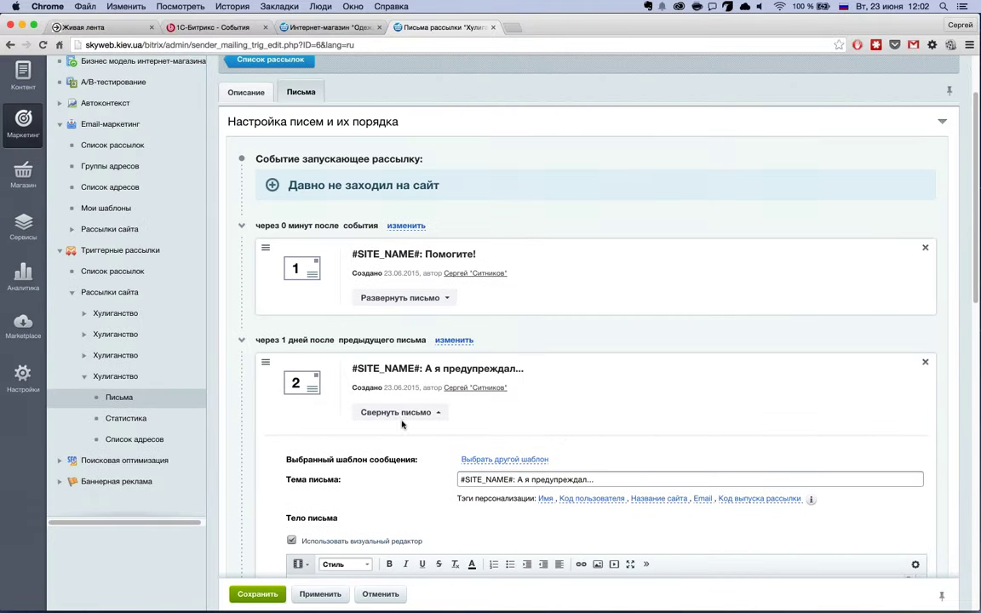
pyautogui.click(366, 412)
pyautogui.scroll(-5, 426, 260)
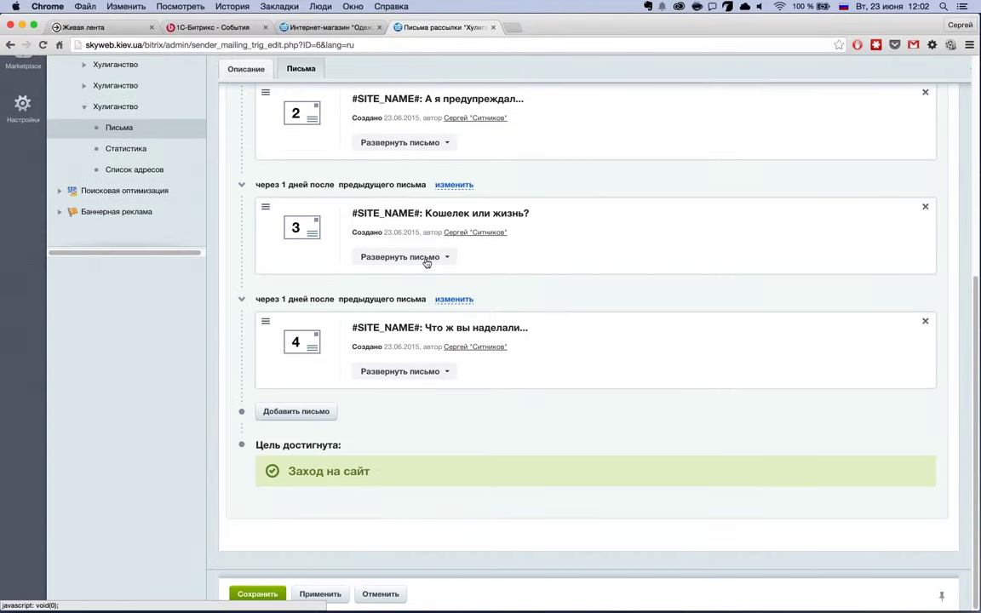
pyautogui.click(426, 257)
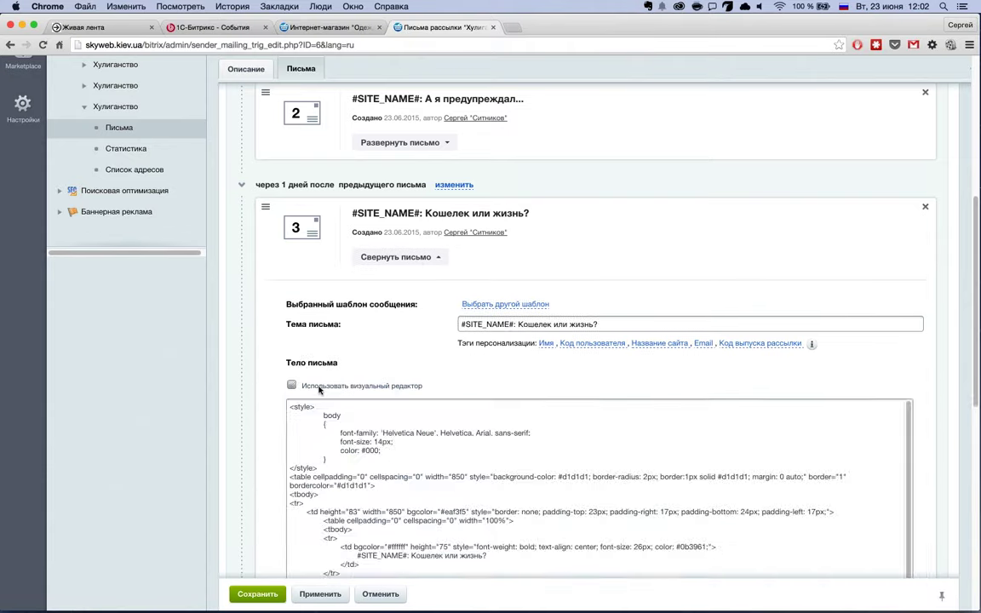
pyautogui.scroll(-4, 280, 401)
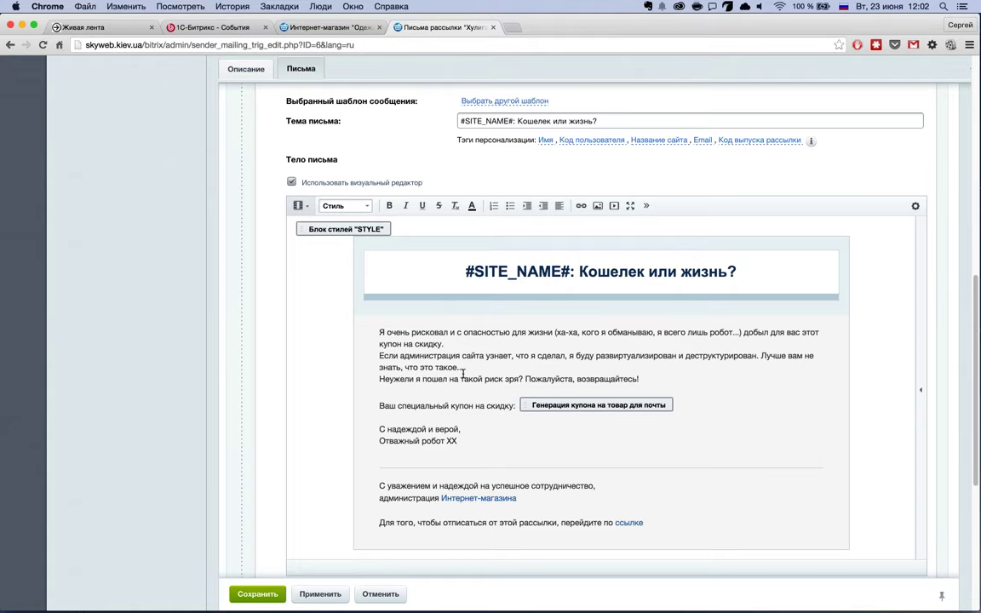
# Check the third letter's sending delay and examine its discount coupon line, selecting the «Генерация купона на товар для почты» component.
pyautogui.scroll(4, 462, 373)
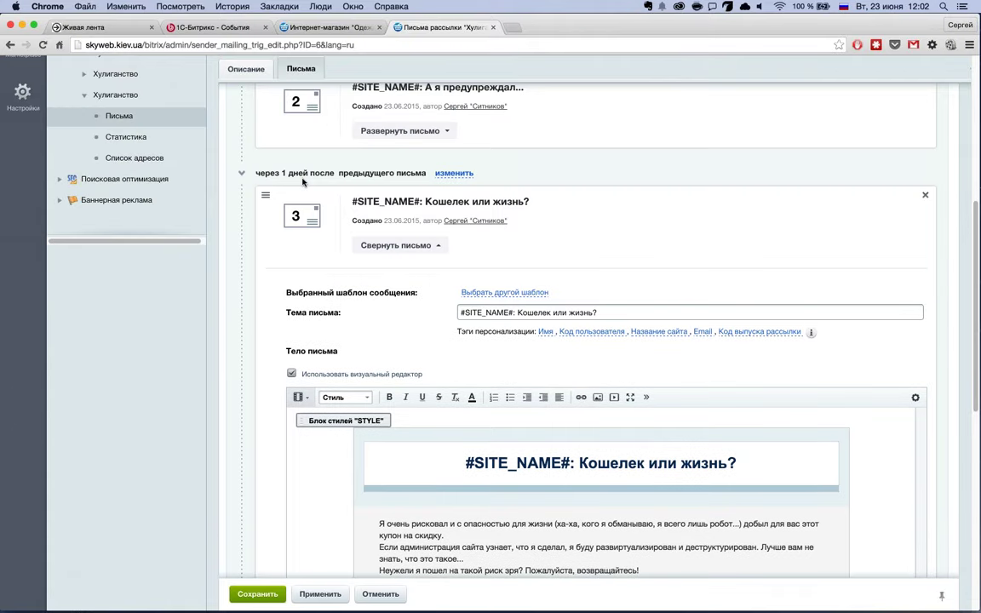
pyautogui.scroll(-2, 442, 389)
pyautogui.scroll(-5, 442, 389)
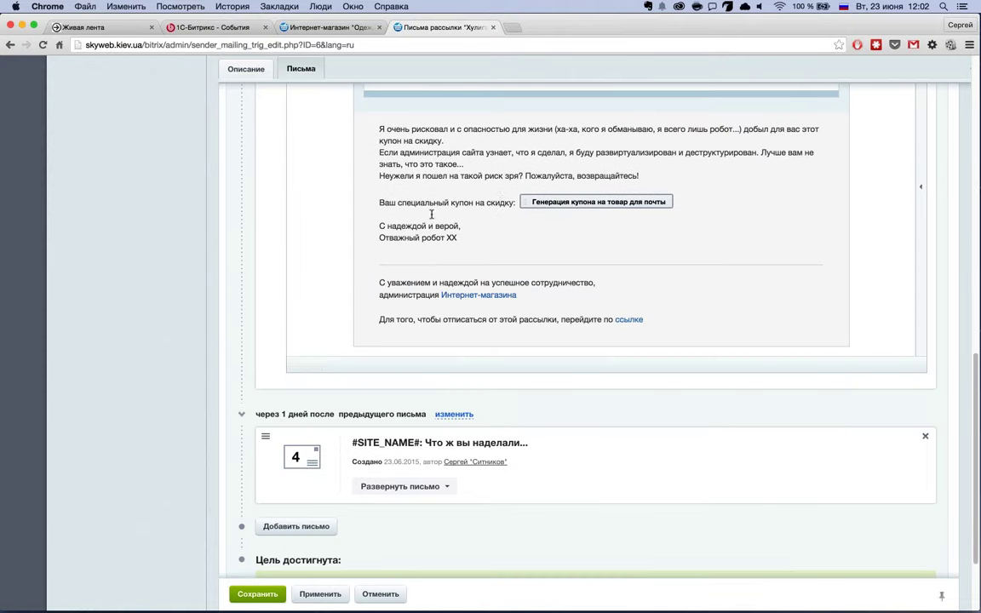
pyautogui.click(380, 202)
pyautogui.moveTo(502, 202); pyautogui.dragTo(512, 203)
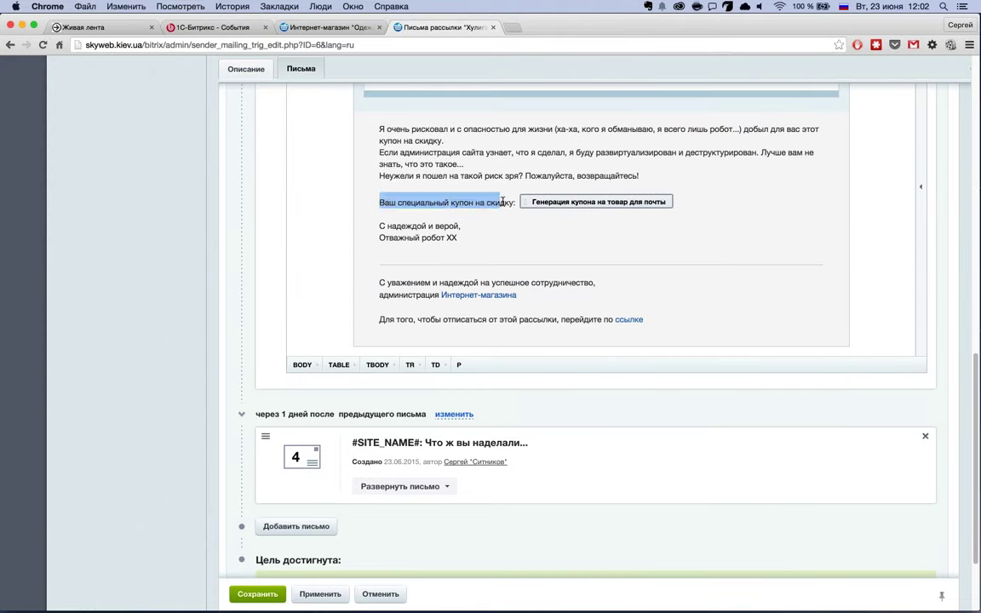
pyautogui.click(558, 203)
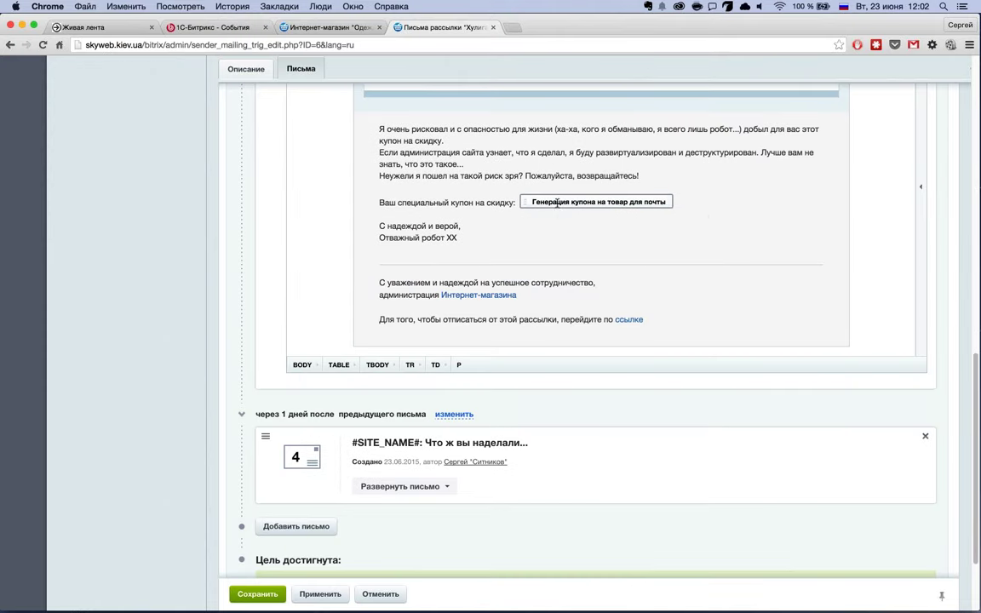